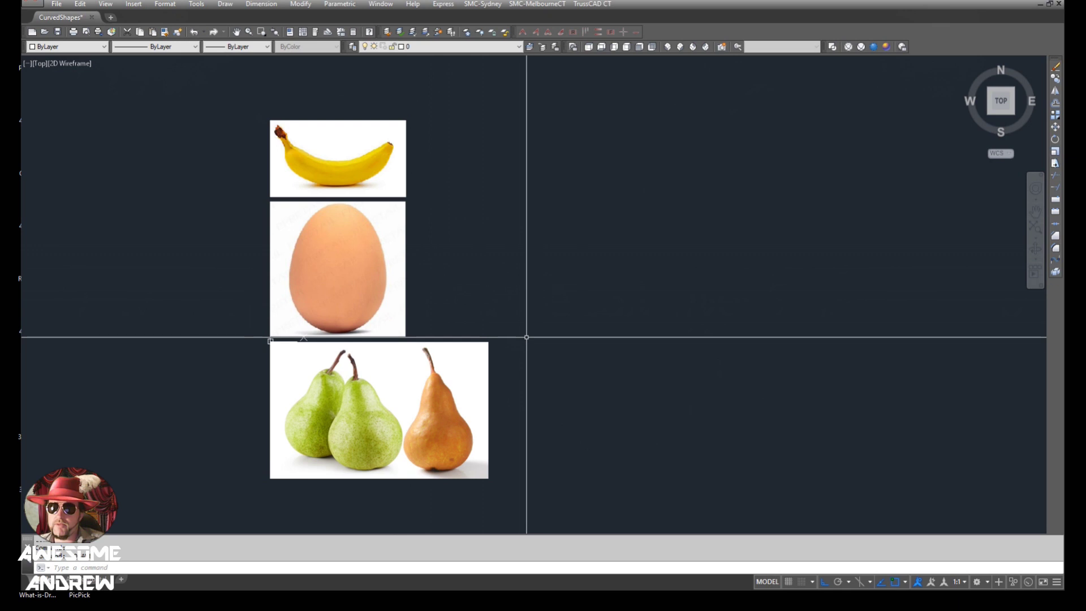
Examine the banana, egg and pear reference images placed in the drawing.
{"action": "middle_click_drag", "start_coordinate": [526, 337], "coordinate": [520, 333]}
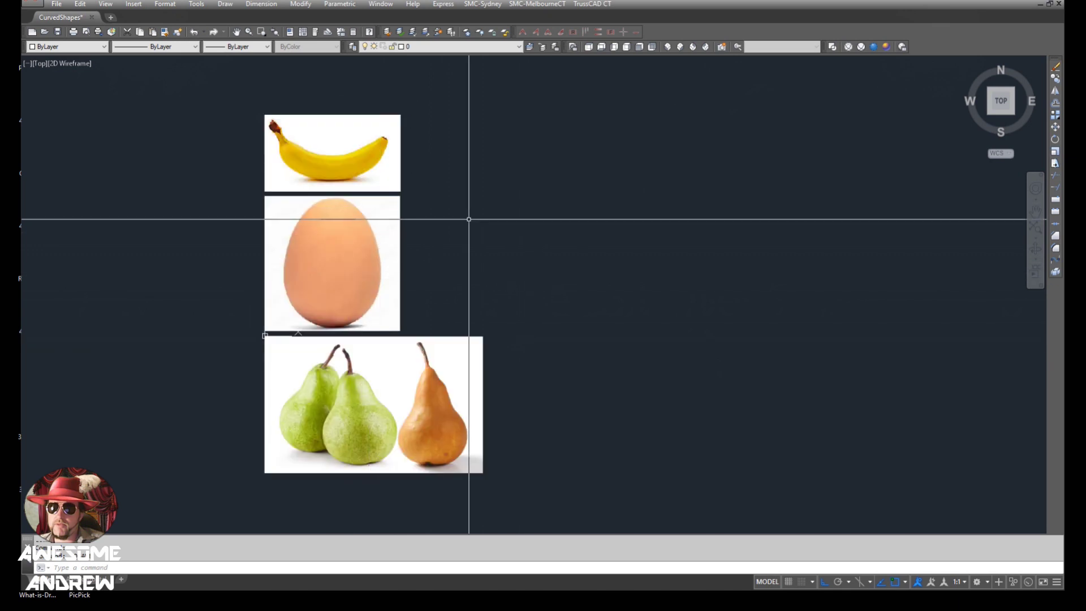
{"action": "middle_click_drag", "start_coordinate": [427, 214], "coordinate": [457, 210]}
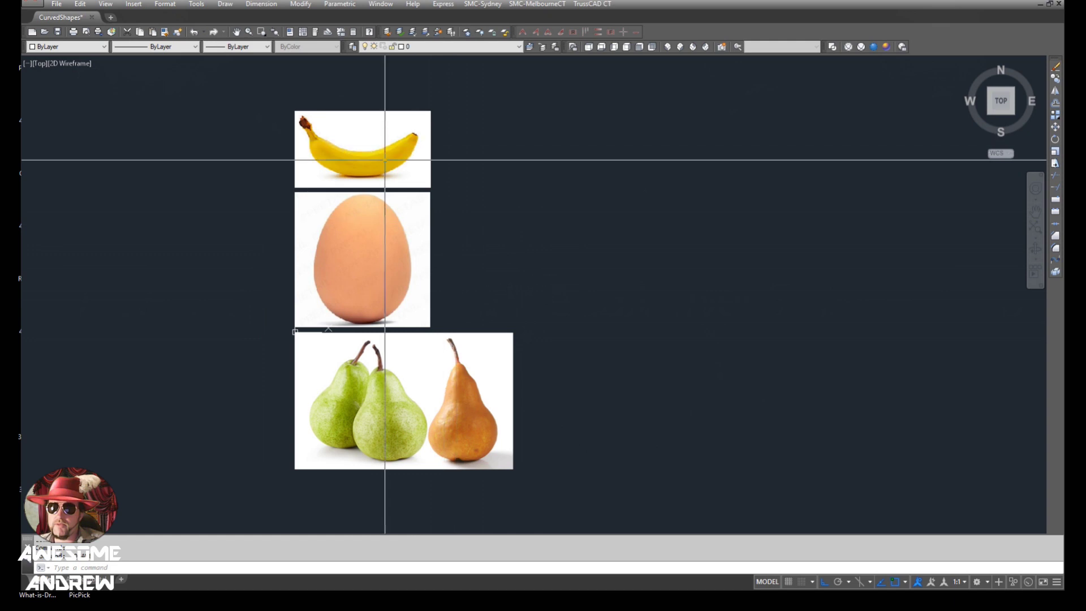
{"action": "middle_click_drag", "start_coordinate": [437, 175], "coordinate": [423, 189]}
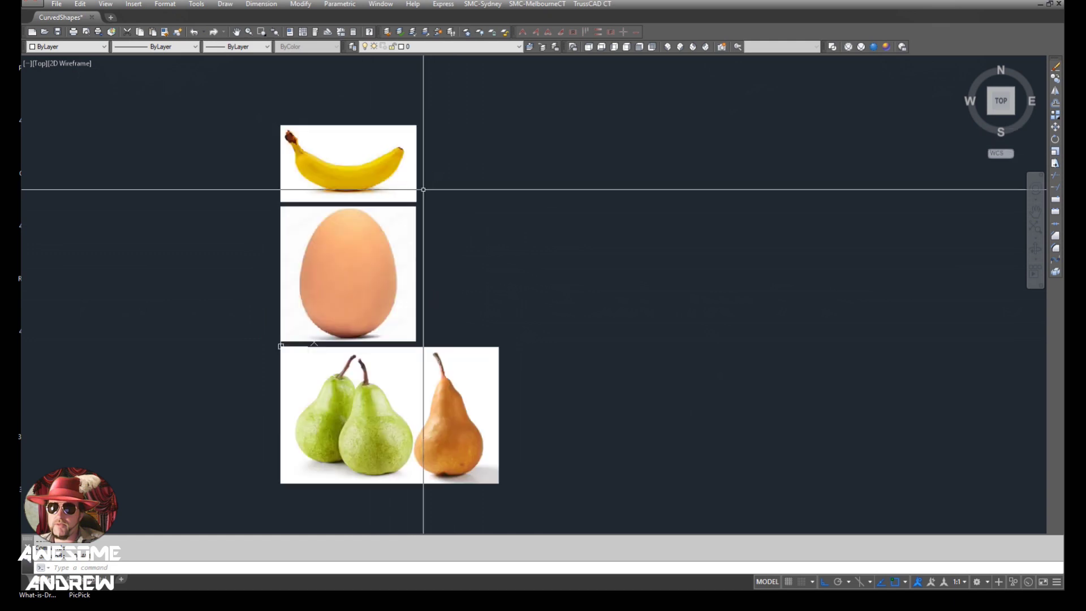
{"action": "scroll", "coordinate": [327, 147], "scroll_direction": "up", "scroll_amount": 2}
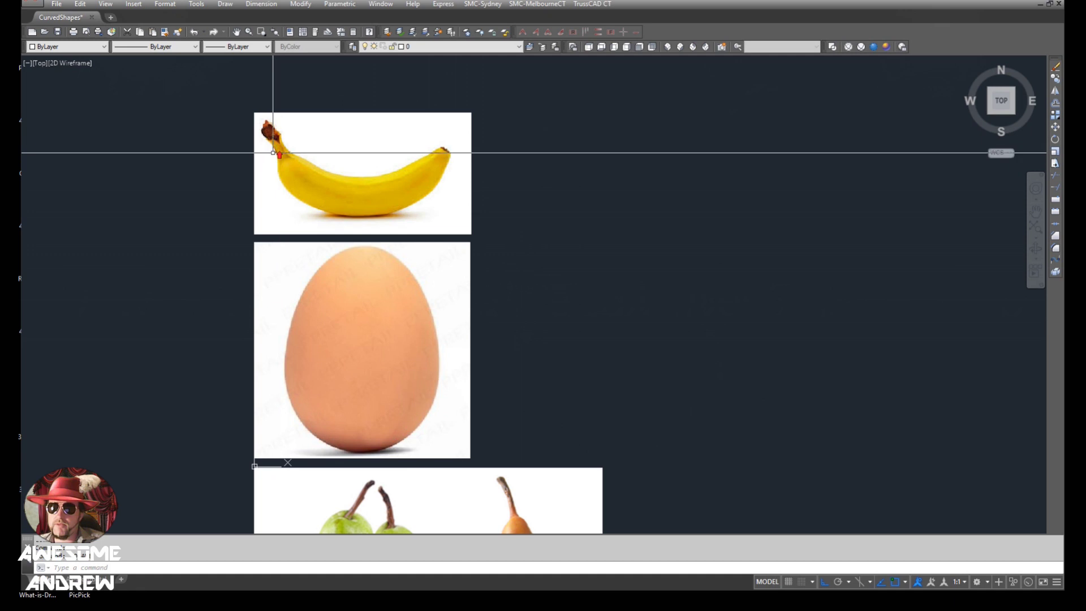
{"action": "scroll", "coordinate": [272, 150], "scroll_direction": "up", "scroll_amount": 2}
{"action": "middle_click_drag", "start_coordinate": [273, 149], "coordinate": [277, 176]}
{"action": "scroll", "coordinate": [277, 176], "scroll_direction": "up", "scroll_amount": 1}
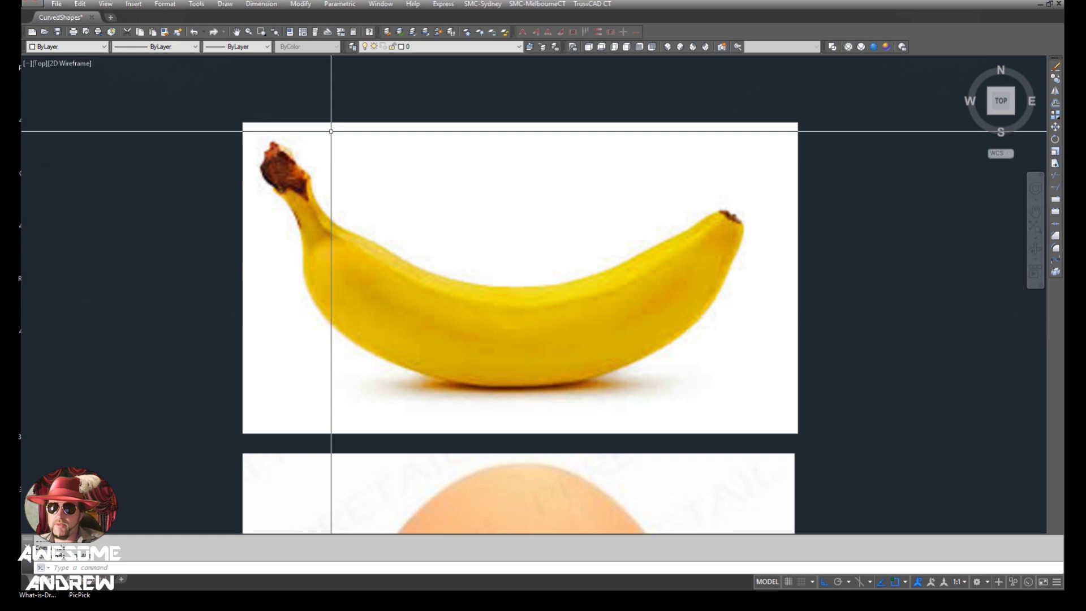
{"action": "scroll", "coordinate": [387, 206], "scroll_direction": "down", "scroll_amount": 2}
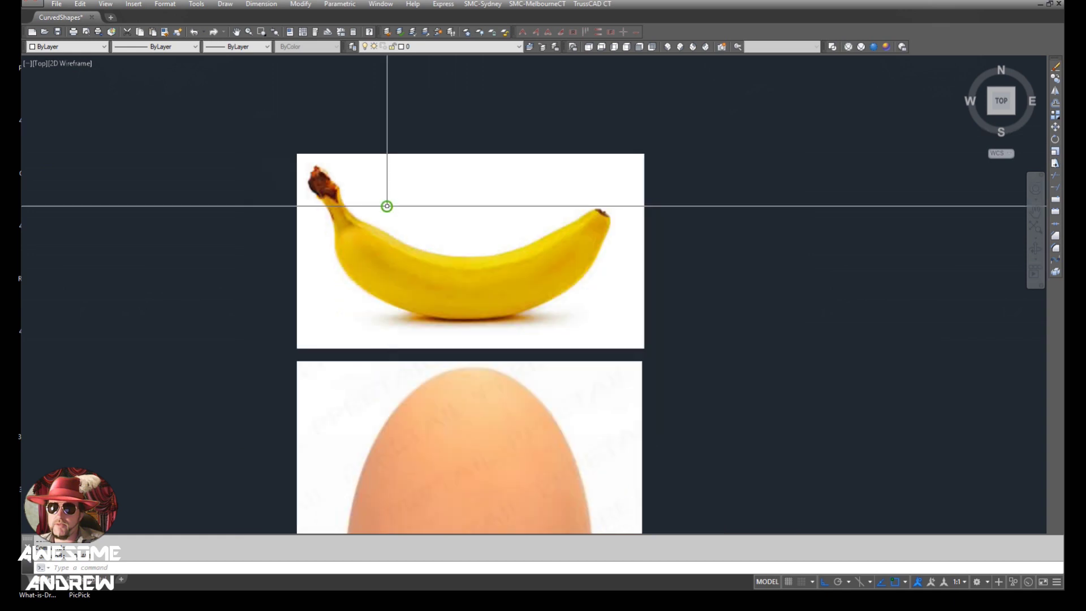
Start a polyline at the lower corner of the banana's right-hand dark tip and turn Ortho off.
{"action": "middle_click_drag", "start_coordinate": [386, 204], "coordinate": [368, 194]}
{"action": "type", "text": "p"}
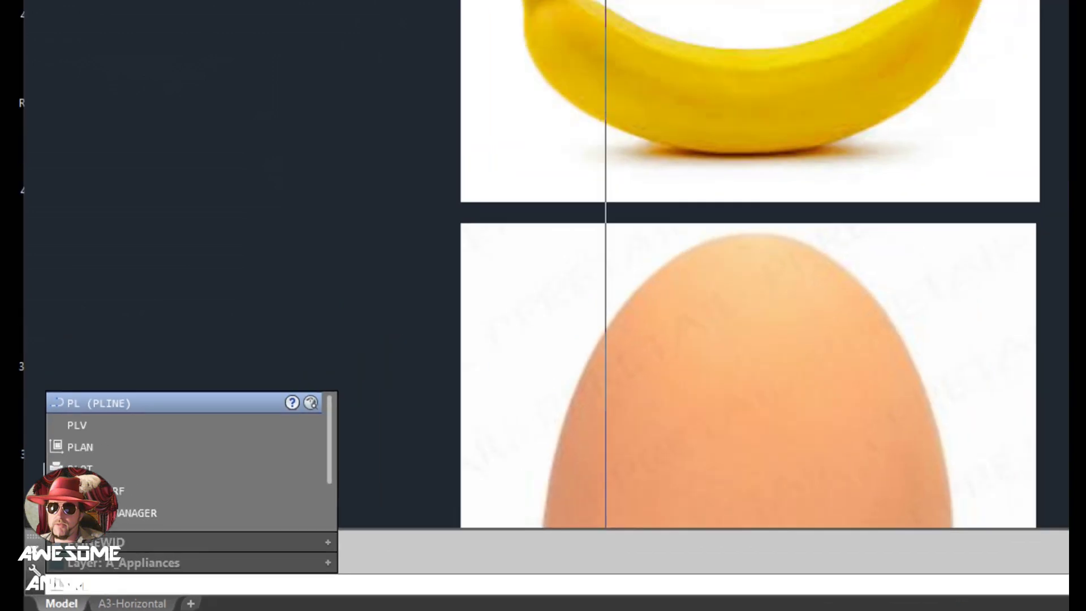
{"action": "key", "text": "Return"}
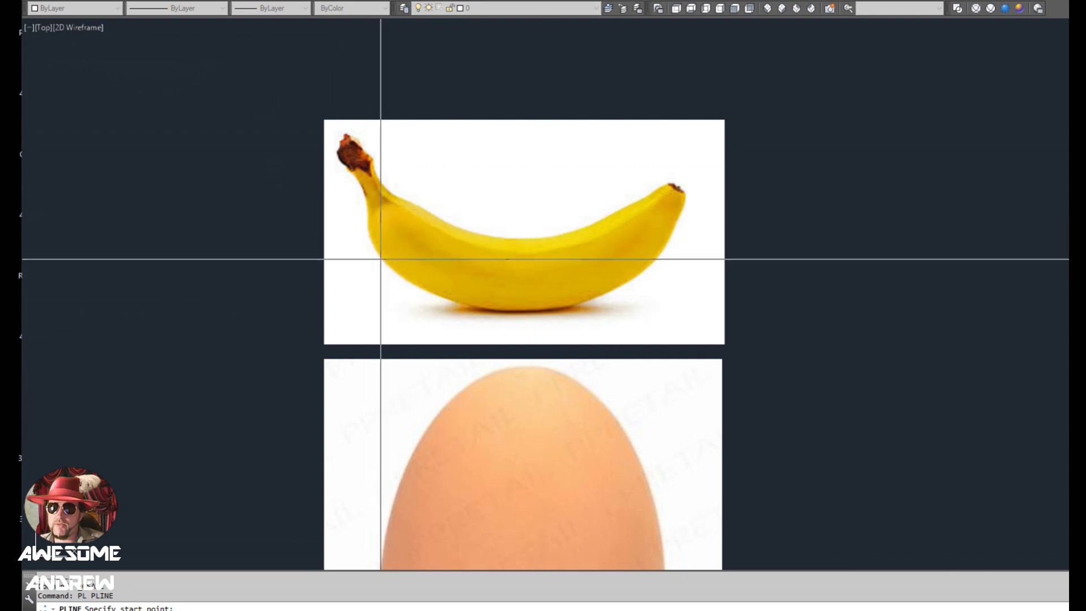
{"action": "scroll", "coordinate": [686, 192], "scroll_direction": "up", "scroll_amount": 5}
{"action": "left_click", "coordinate": [694, 187]}
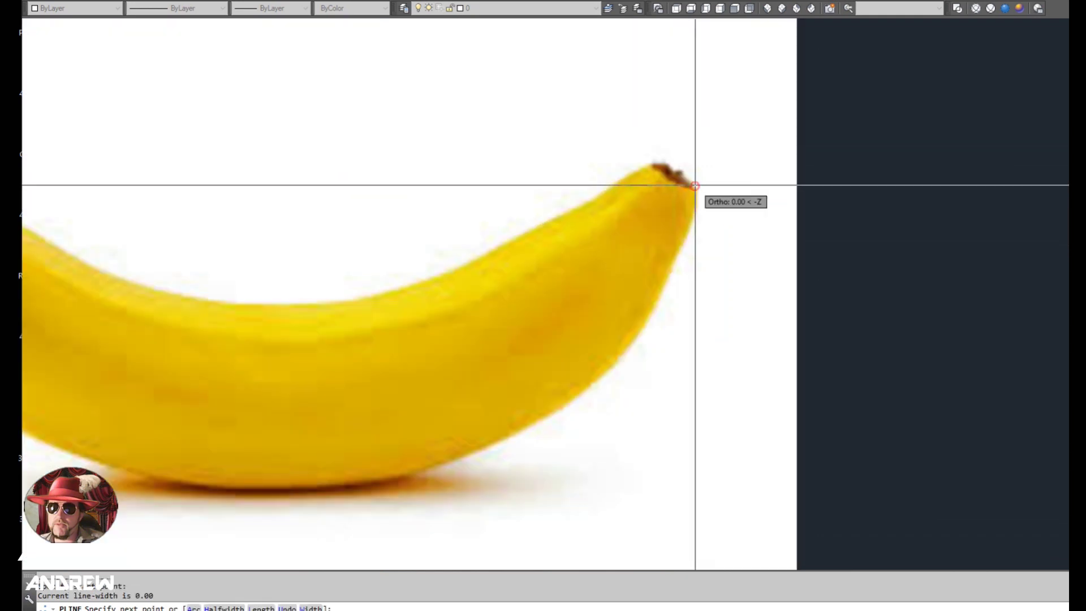
{"action": "scroll", "coordinate": [704, 237], "scroll_direction": "down", "scroll_amount": 4}
{"action": "middle_click_drag", "start_coordinate": [684, 259], "coordinate": [660, 241]}
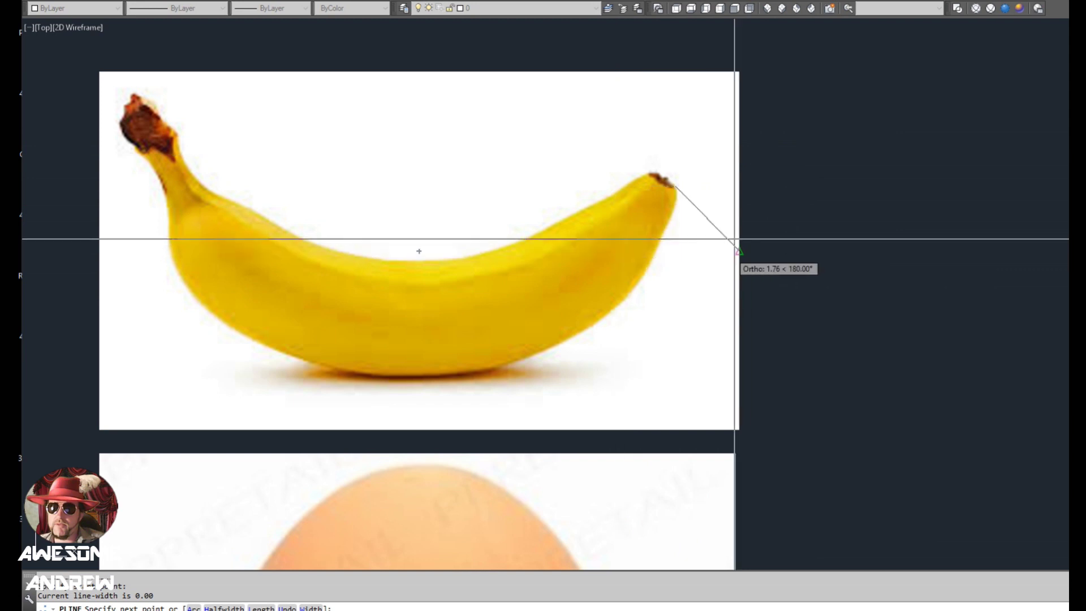
{"action": "left_click", "coordinate": [609, 186]}
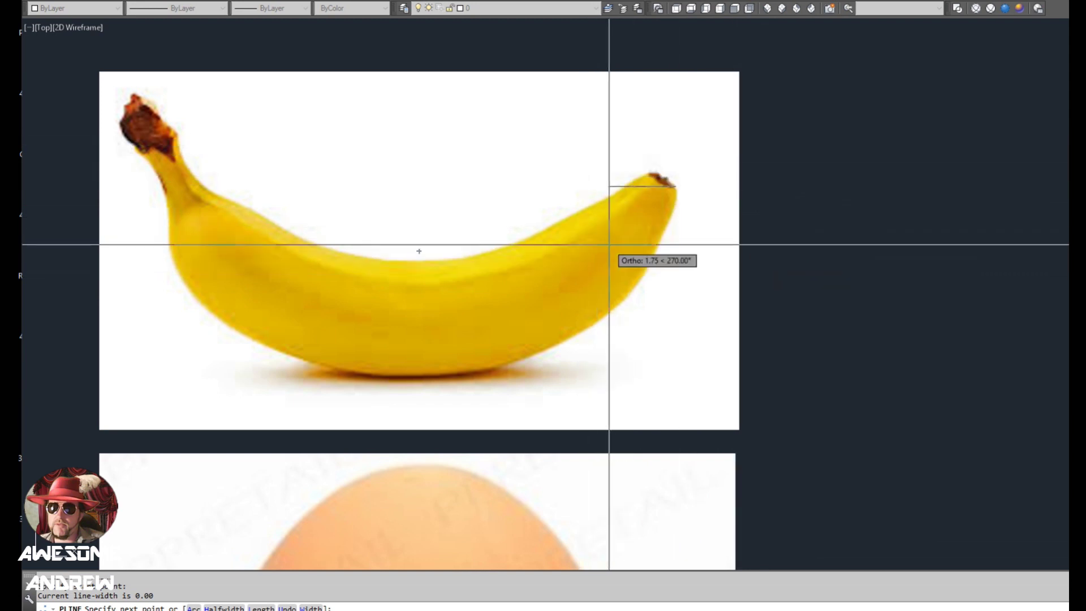
{"action": "key", "text": "F8"}
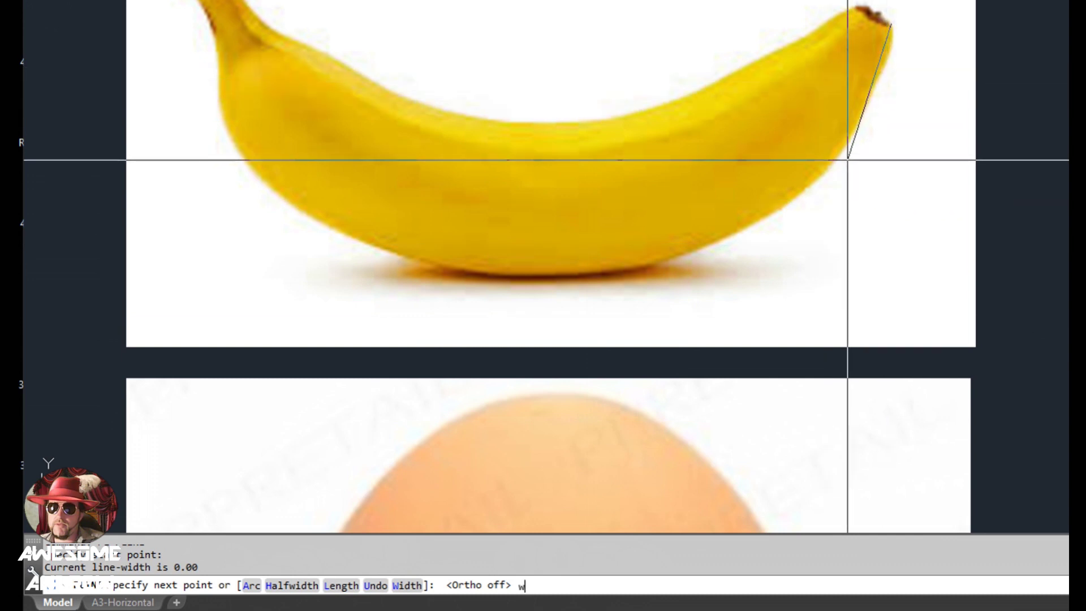
Set the polyline's starting and ending width to 2.
{"action": "key", "text": "Return"}
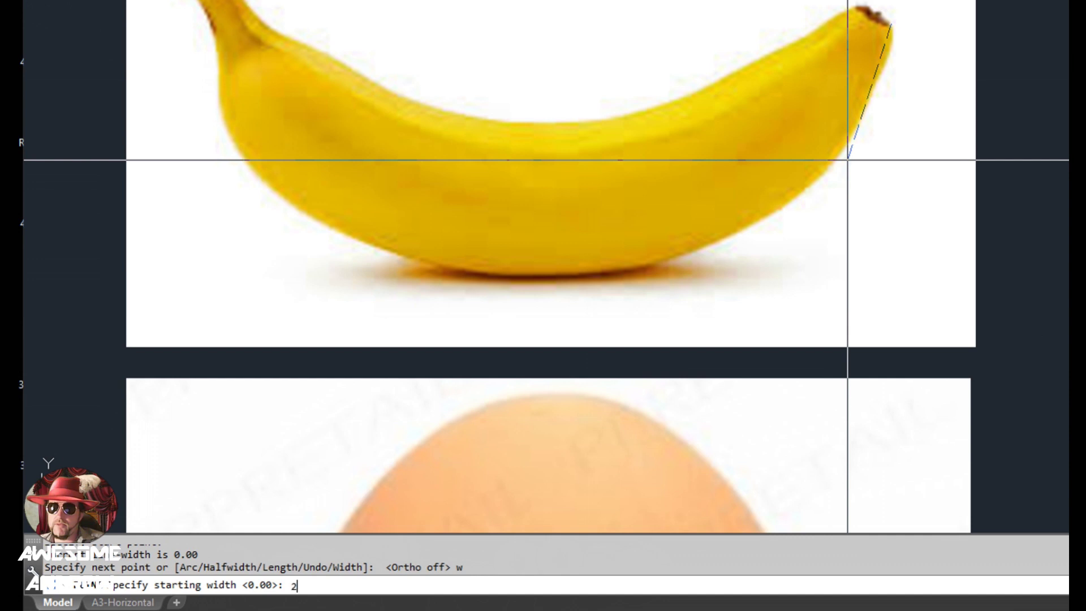
{"action": "type", "text": "2"}
{"action": "key", "text": "Return"}
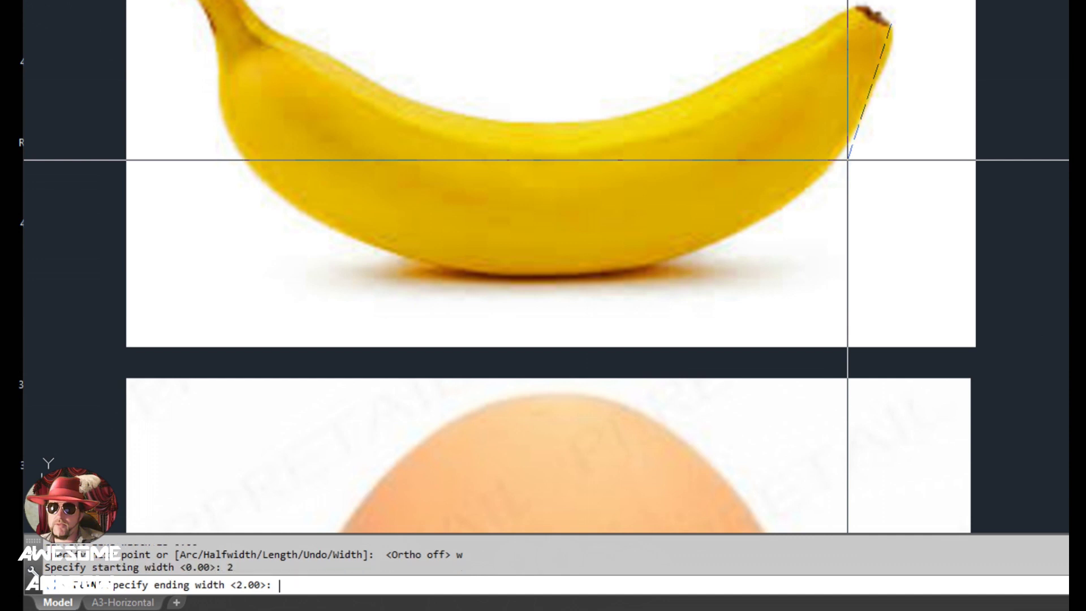
{"action": "key", "text": "Return"}
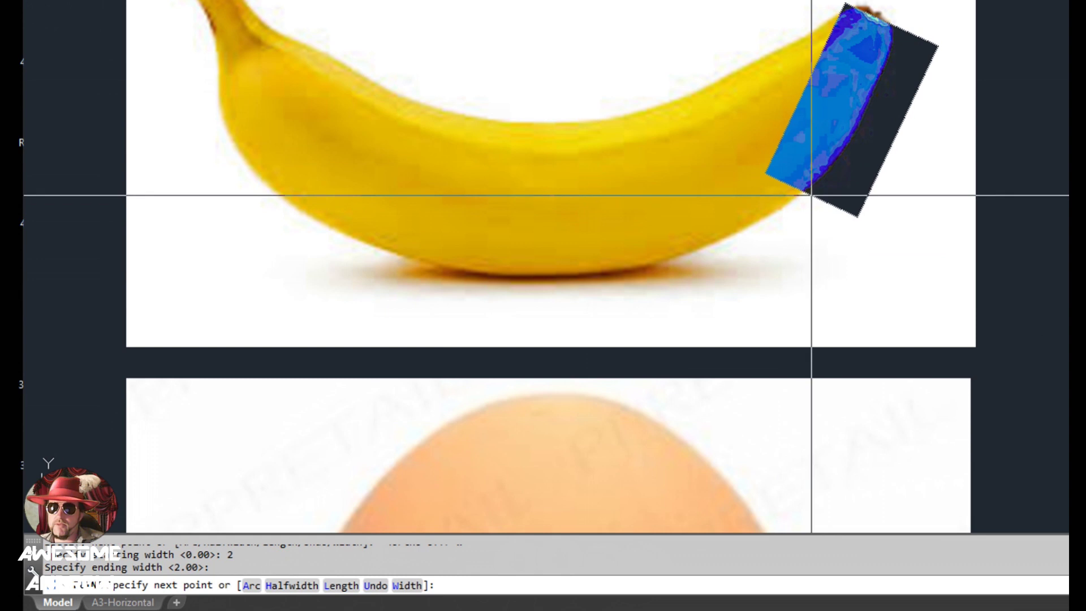
Reduce the polyline's starting and ending width to 0.5.
{"action": "type", "text": "w"}
{"action": "key", "text": "Return"}
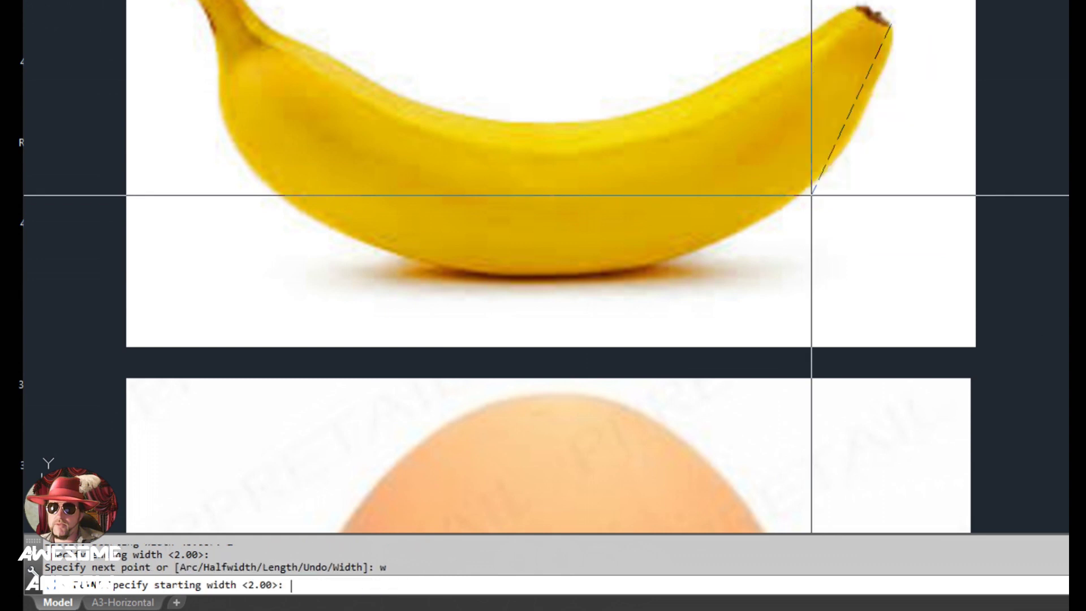
{"action": "key", "text": "Return"}
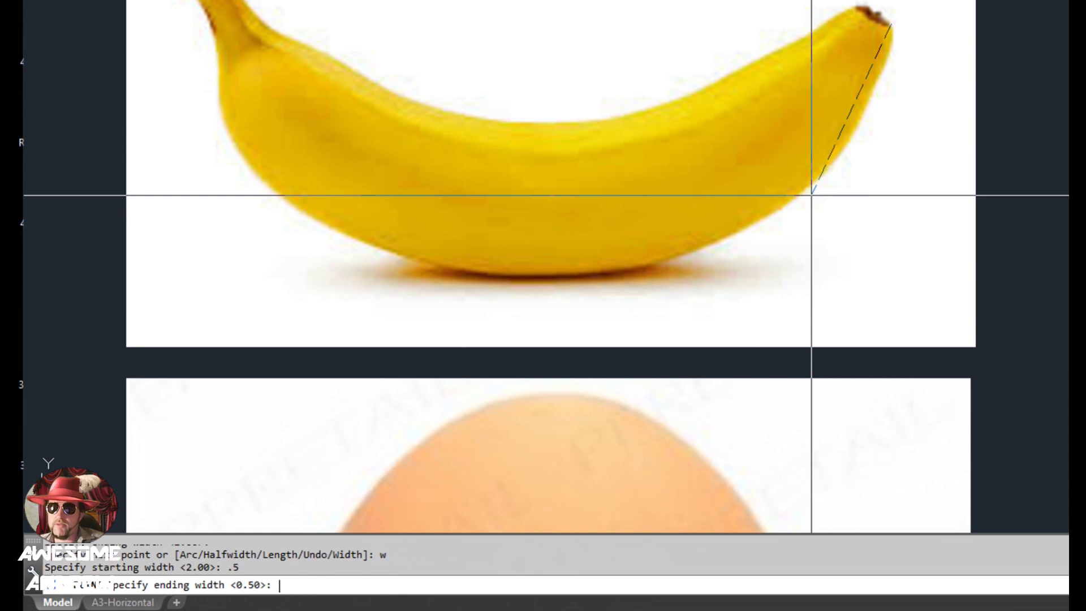
{"action": "key", "text": "Return"}
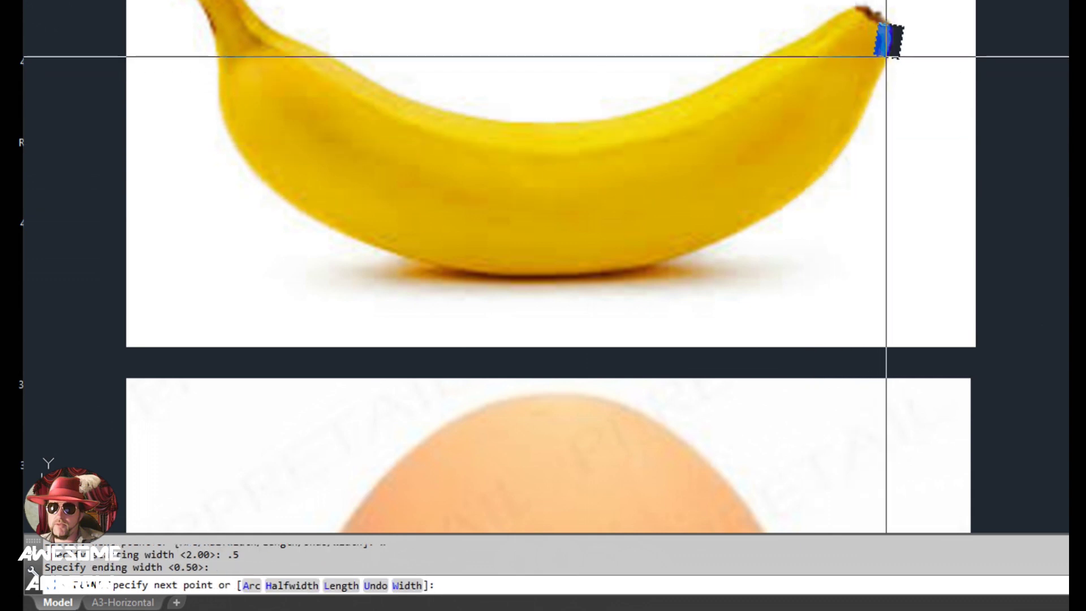
{"action": "scroll", "coordinate": [885, 56], "scroll_direction": "up", "scroll_amount": 2}
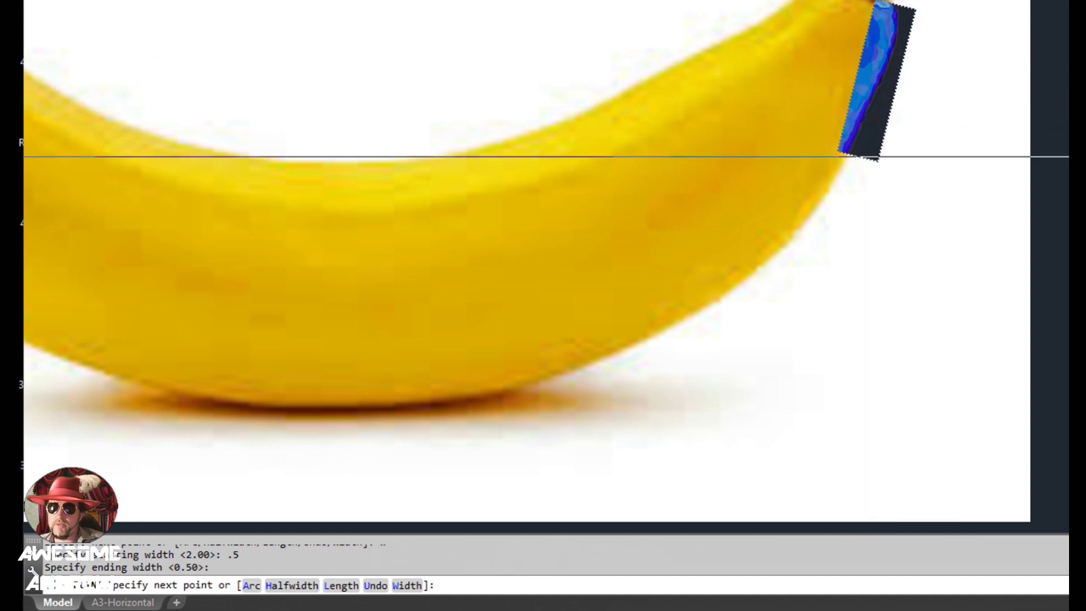
{"action": "scroll", "coordinate": [848, 156], "scroll_direction": "up", "scroll_amount": 2}
{"action": "scroll", "coordinate": [830, 210], "scroll_direction": "down", "scroll_amount": 3}
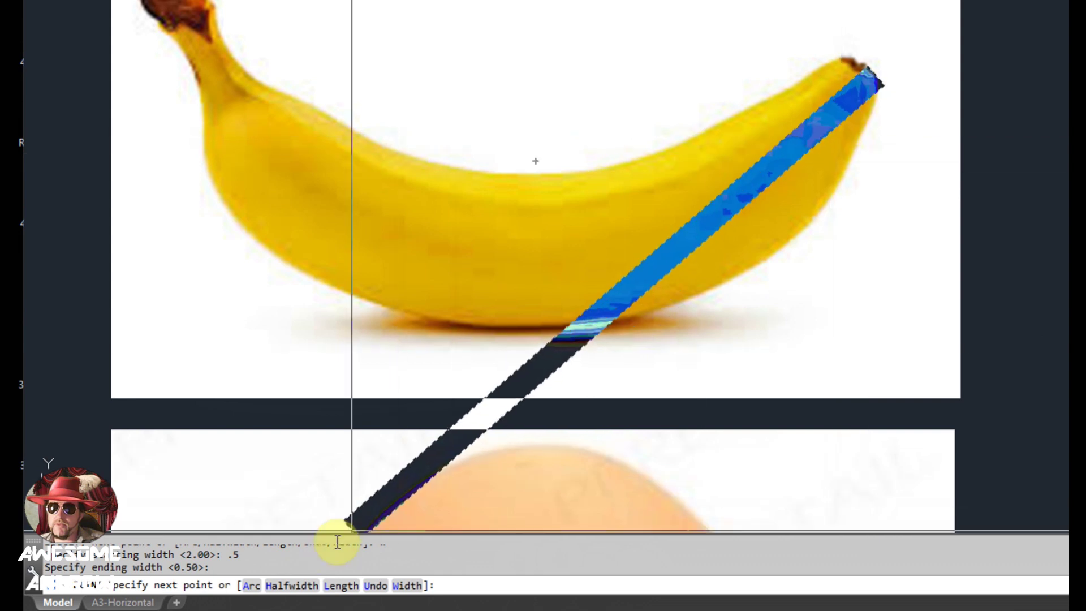
Set the polyline's starting and ending width to 0.2 for tracing the banana's edge.
{"action": "scroll", "coordinate": [876, 115], "scroll_direction": "up", "scroll_amount": 2}
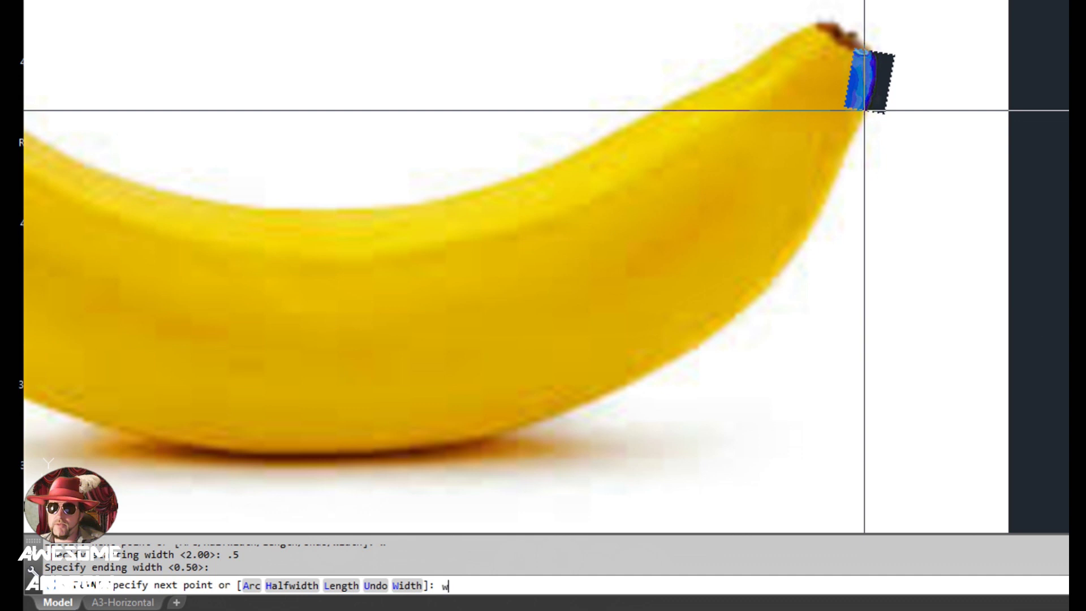
{"action": "key", "text": "Return"}
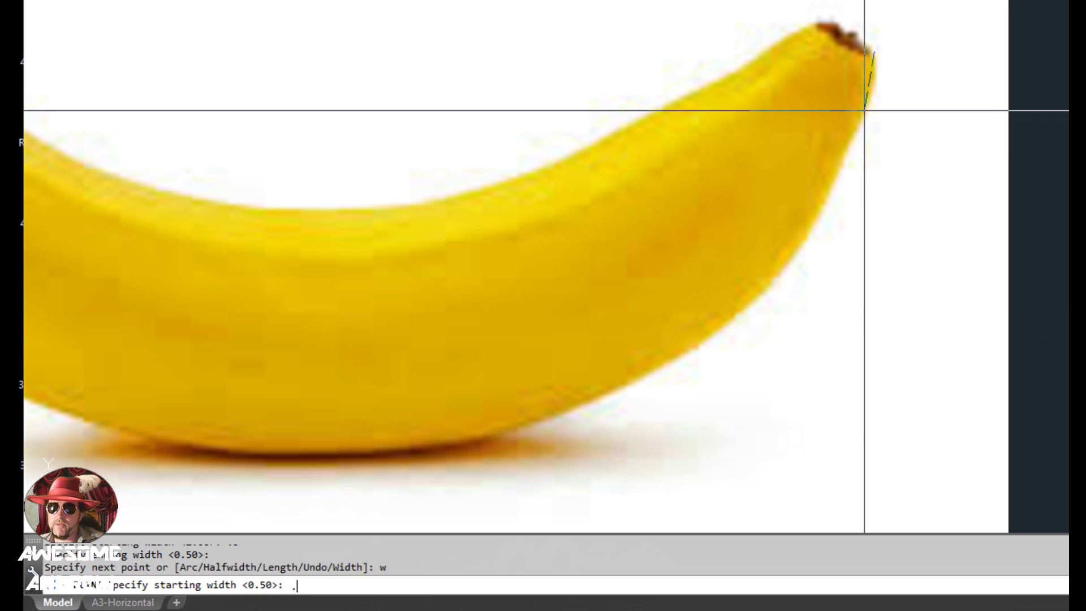
{"action": "type", "text": ".2"}
{"action": "key", "text": "Return"}
{"action": "key", "text": "Return"}
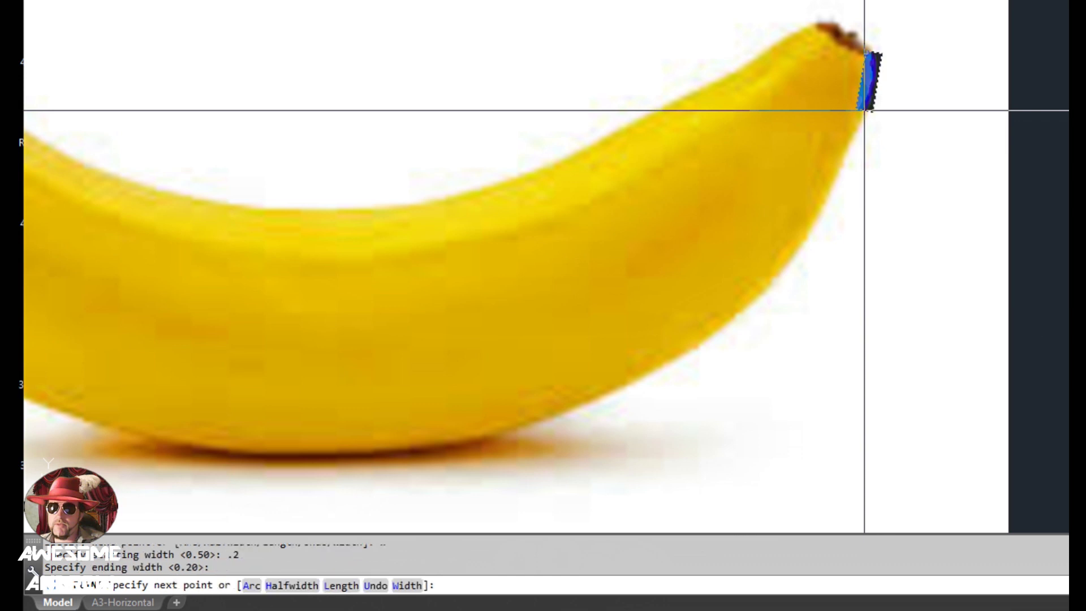
{"action": "middle_click_drag", "start_coordinate": [869, 169], "coordinate": [844, 107]}
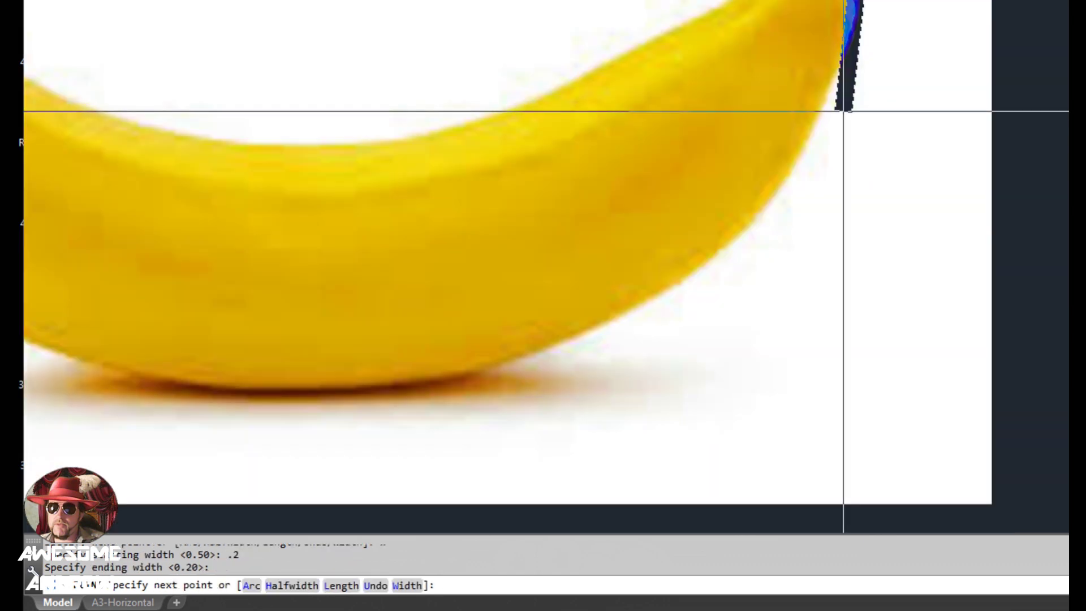
Switch the polyline to arcs and trace the banana's outer edge below the right-hand tip with a second-point arc.
{"action": "type", "text": "a"}
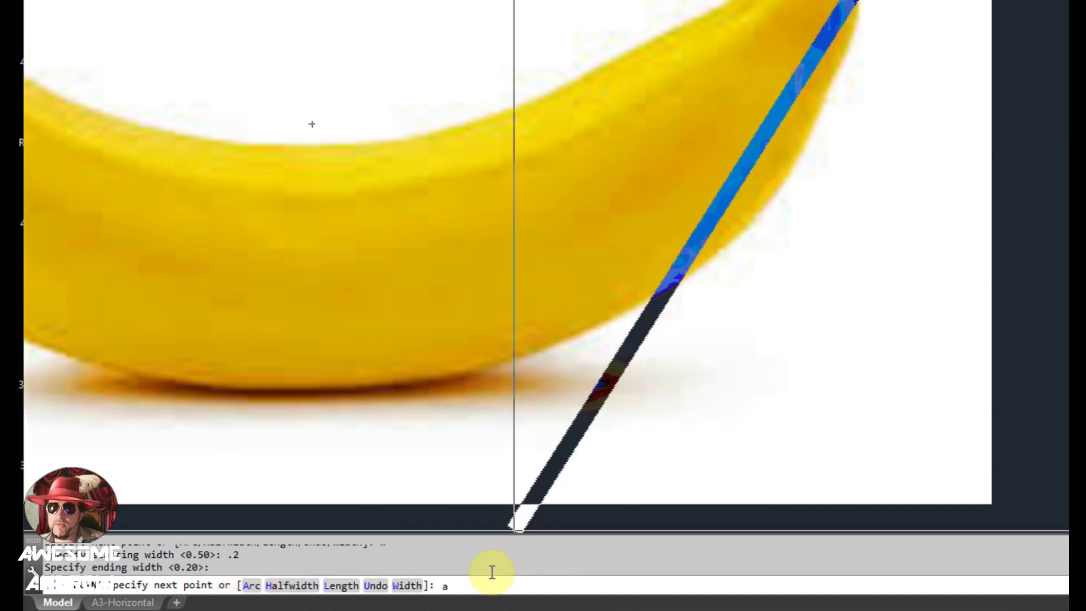
{"action": "scroll", "coordinate": [643, 382], "scroll_direction": "down", "scroll_amount": 3}
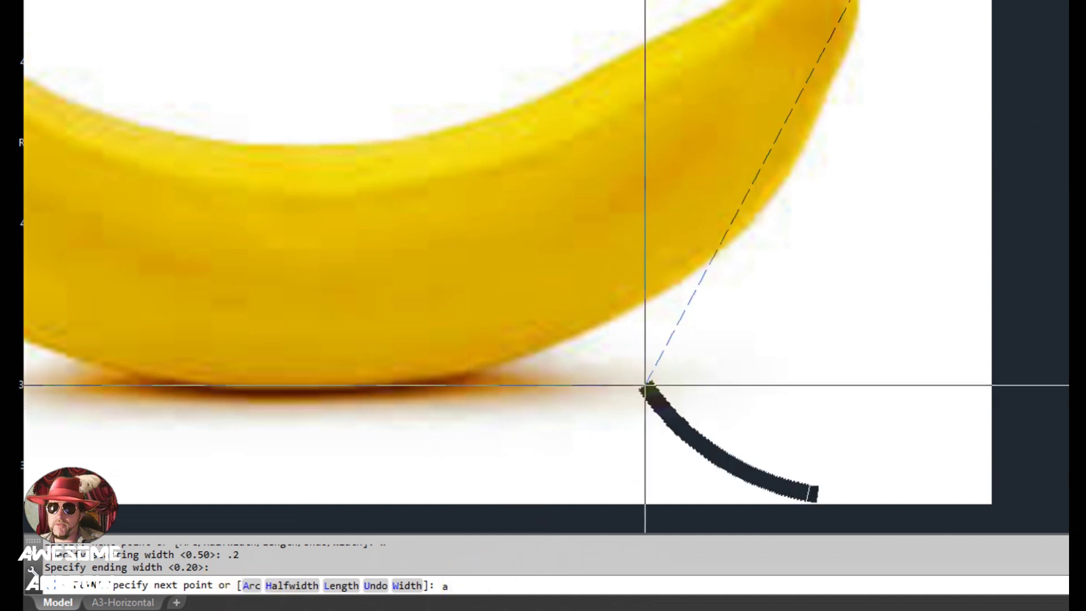
{"action": "key", "text": "Return"}
{"action": "scroll", "coordinate": [739, 223], "scroll_direction": "down", "scroll_amount": 2}
{"action": "scroll", "coordinate": [681, 204], "scroll_direction": "up", "scroll_amount": 2}
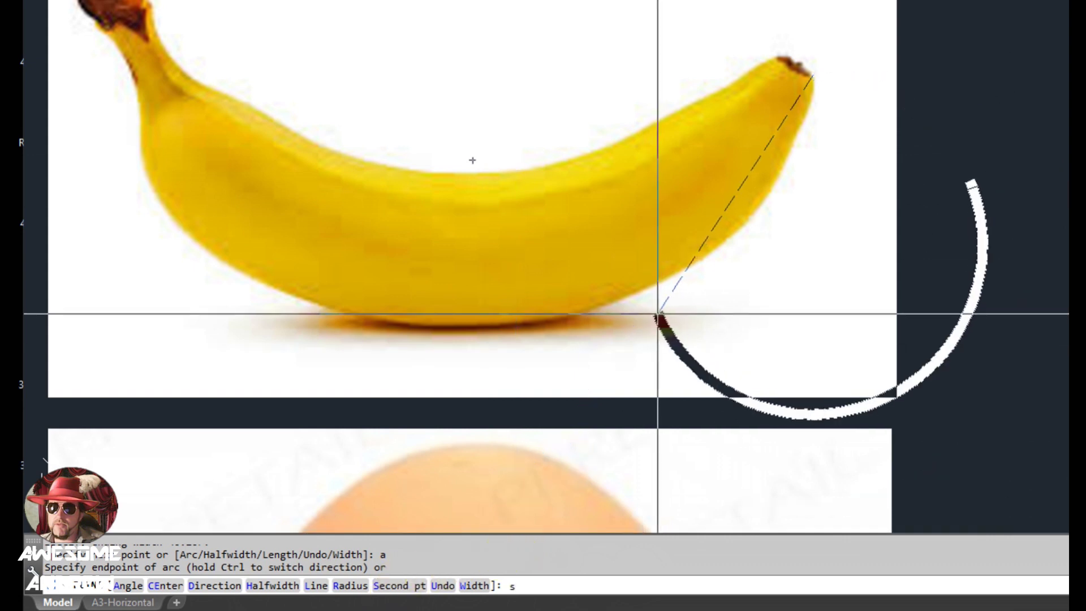
{"action": "key", "text": "Return"}
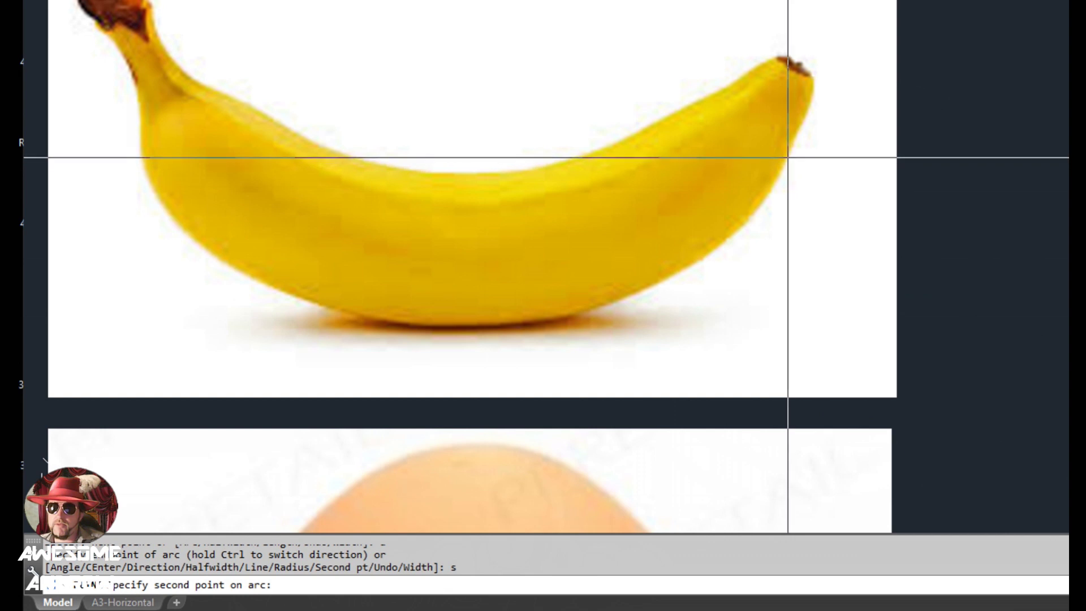
{"action": "scroll", "coordinate": [788, 158], "scroll_direction": "up", "scroll_amount": 2}
{"action": "left_click", "coordinate": [786, 155]}
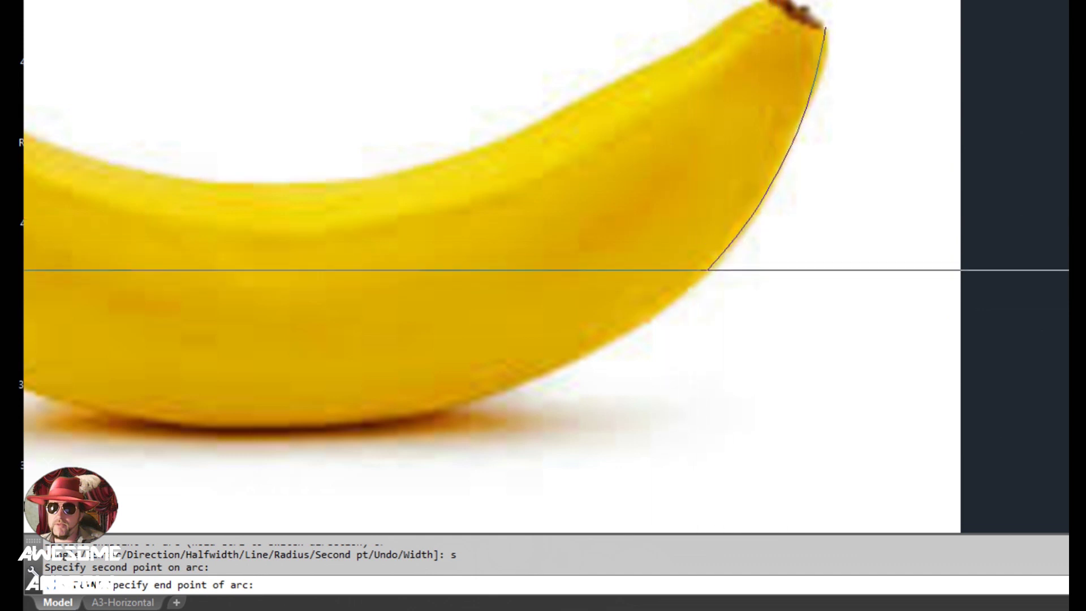
{"action": "left_click", "coordinate": [710, 270]}
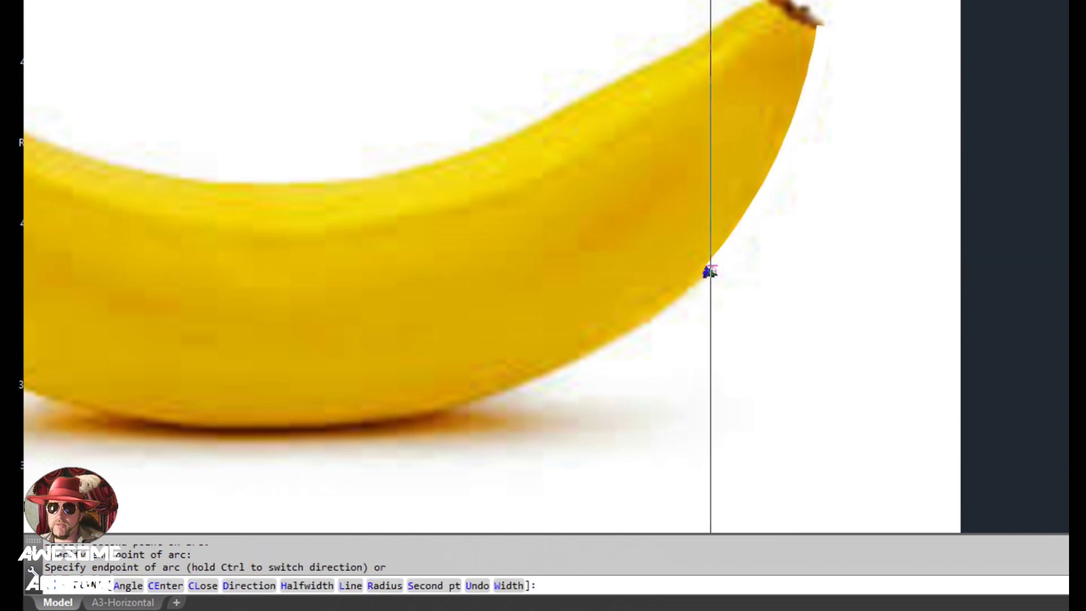
Continue the polyline with another second-point arc along the banana's lower right edge, ending where the shadow begins.
{"action": "scroll", "coordinate": [709, 270], "scroll_direction": "down", "scroll_amount": 2}
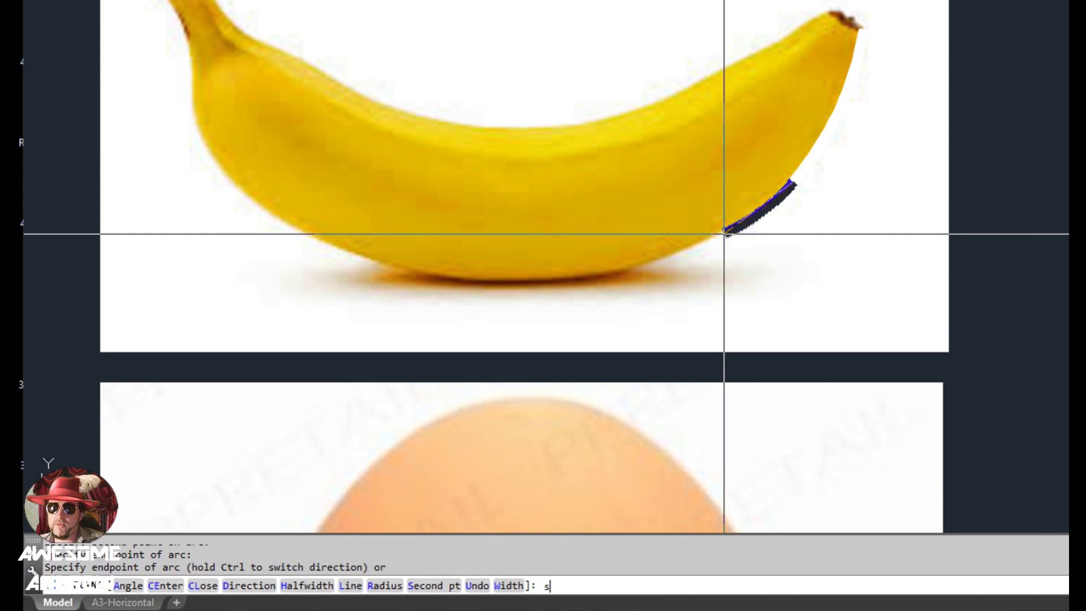
{"action": "type", "text": "s"}
{"action": "key", "text": "Return"}
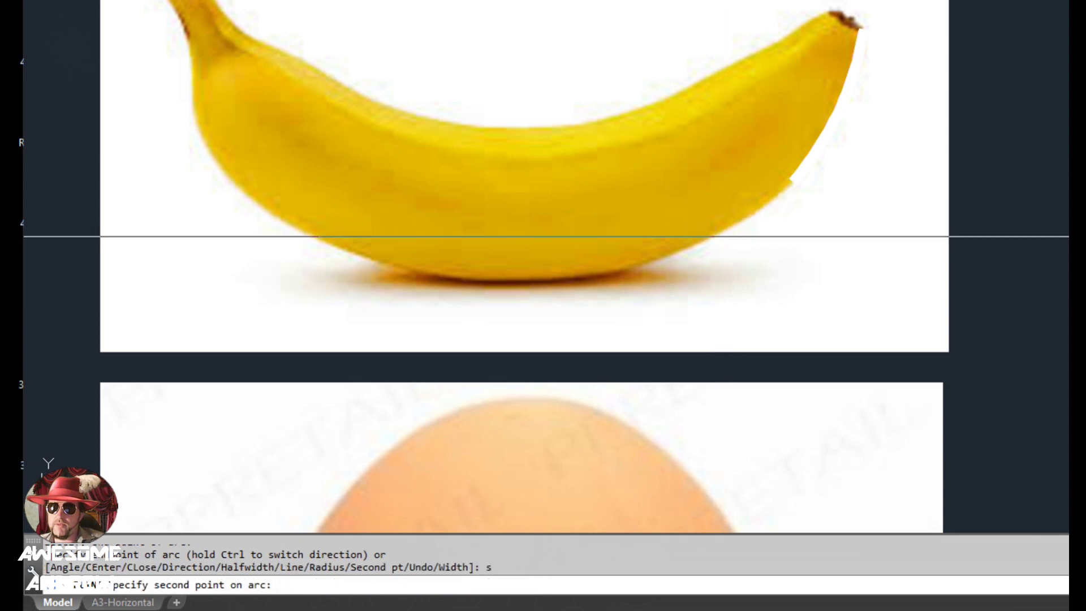
{"action": "left_click", "coordinate": [711, 238]}
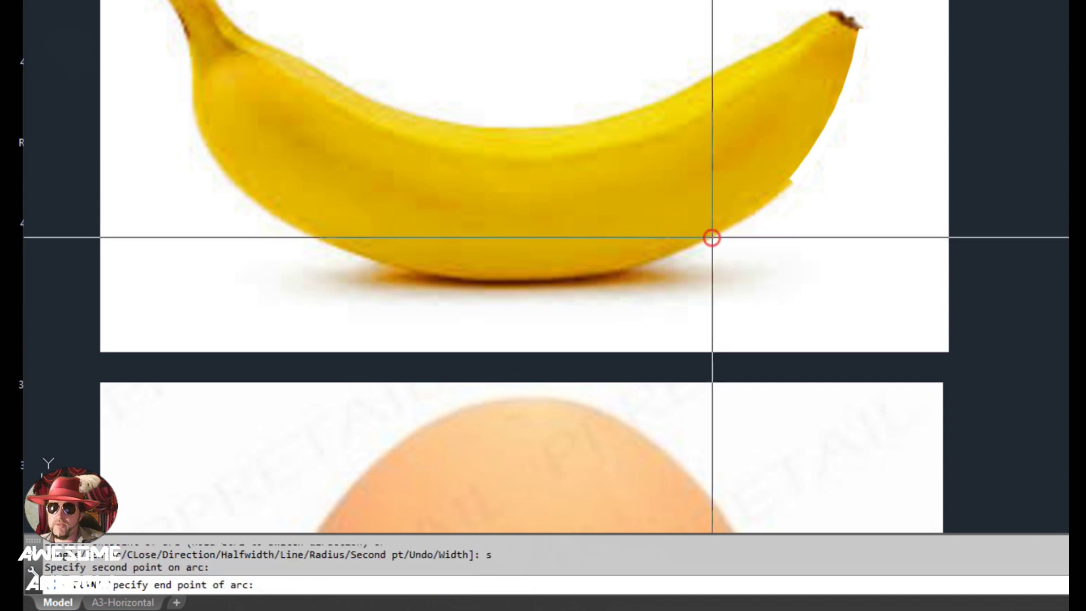
{"action": "left_click", "coordinate": [631, 266]}
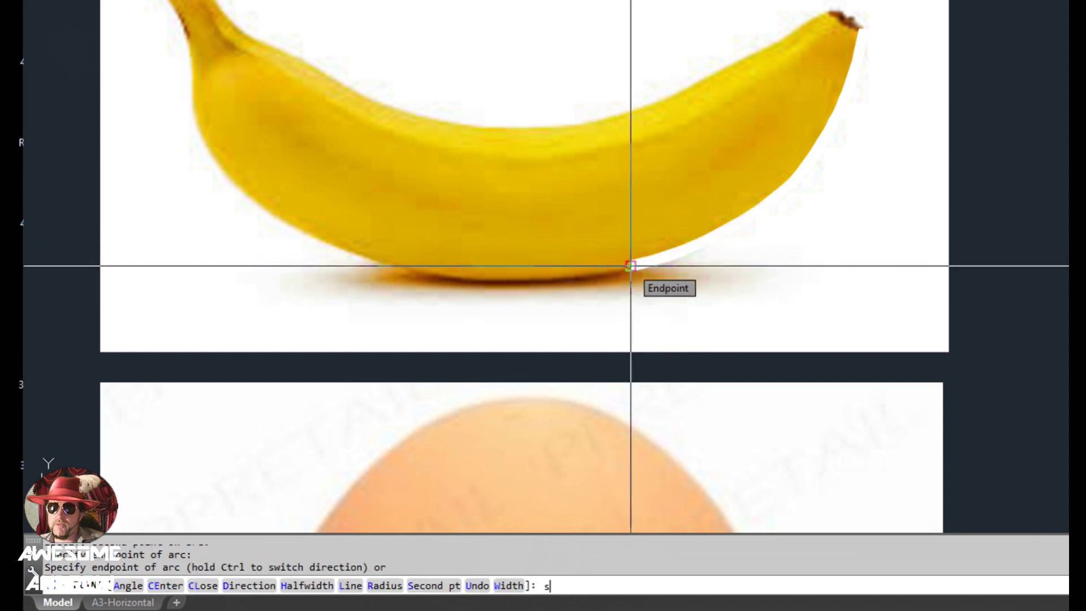
Continue the polyline with a second-point arc along the banana's bottom edge, ending near the shadow's left end.
{"action": "type", "text": "s"}
{"action": "key", "text": "Return"}
{"action": "scroll", "coordinate": [509, 283], "scroll_direction": "up", "scroll_amount": 2}
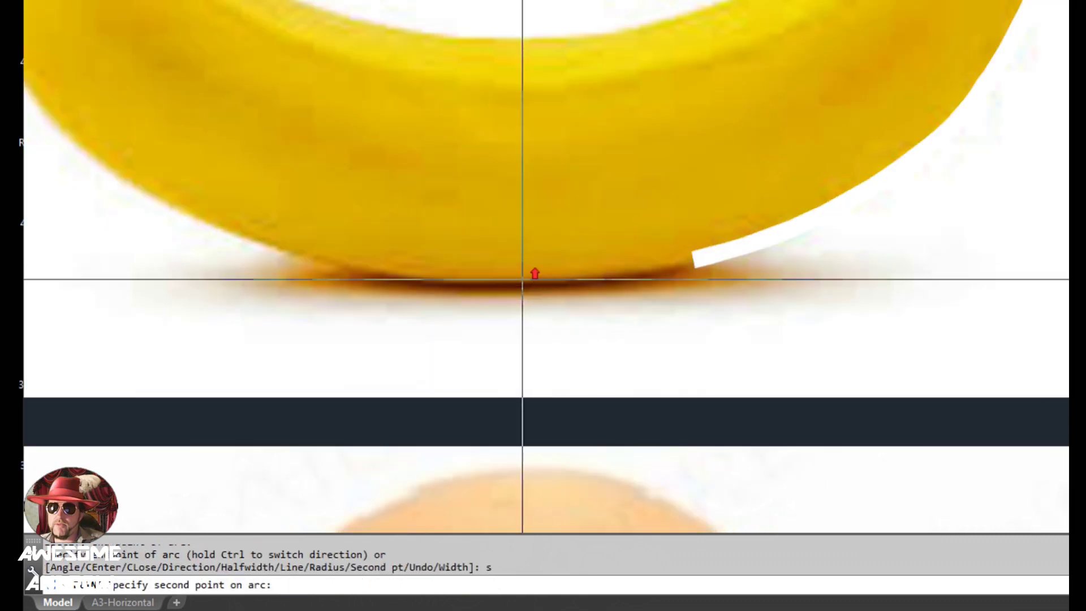
{"action": "left_click", "coordinate": [516, 284]}
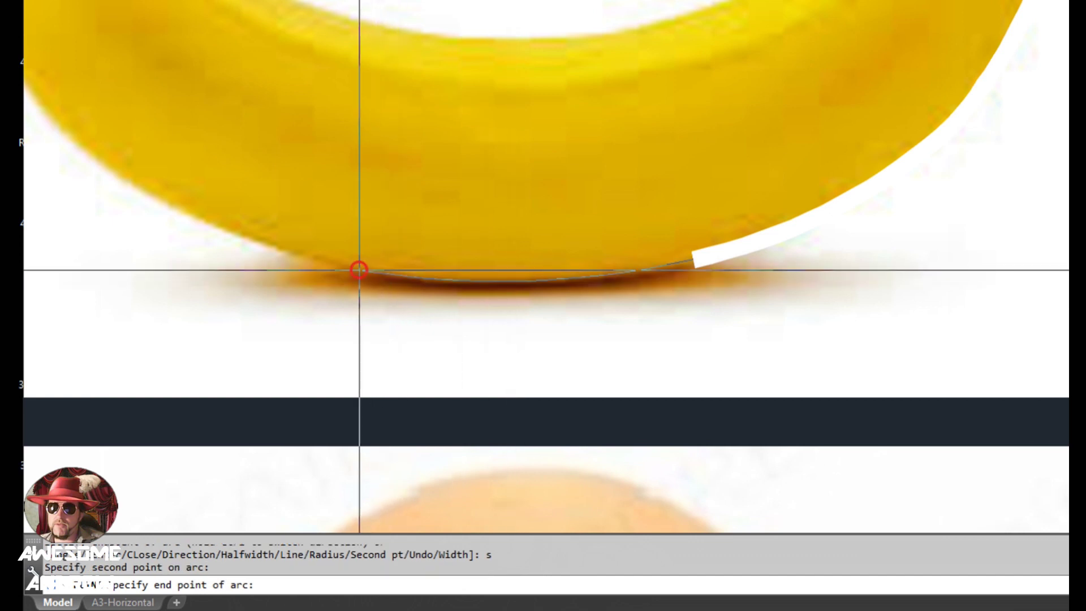
{"action": "left_click", "coordinate": [359, 269]}
{"action": "scroll", "coordinate": [397, 270], "scroll_direction": "down", "scroll_amount": 2}
{"action": "scroll", "coordinate": [589, 304], "scroll_direction": "up", "scroll_amount": 2}
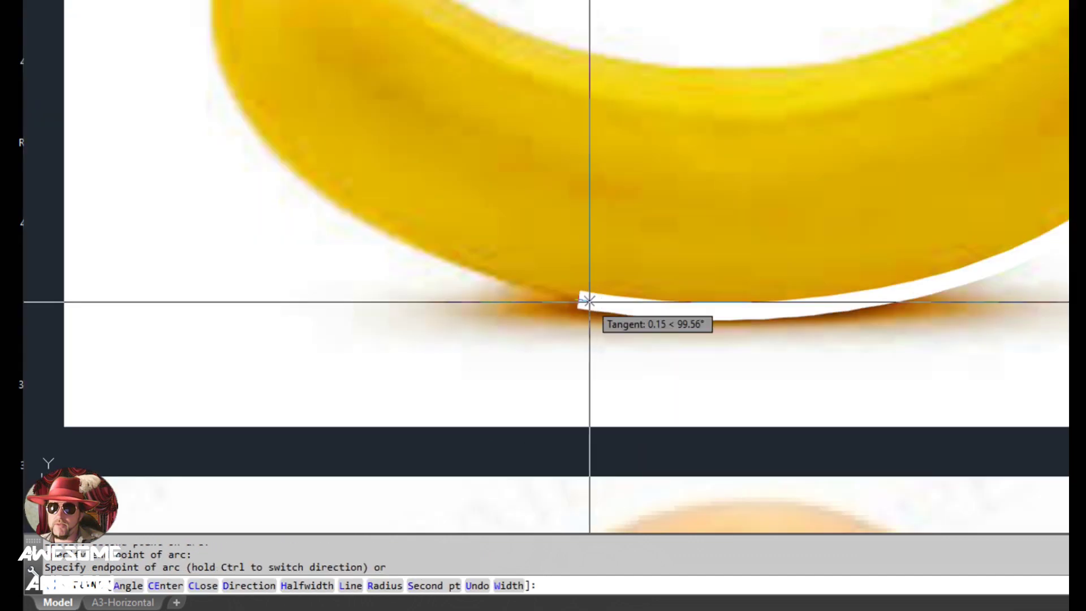
Trace the banana's lower left edge and rounded left side with two second-point arcs.
{"action": "type", "text": "s"}
{"action": "key", "text": "Return"}
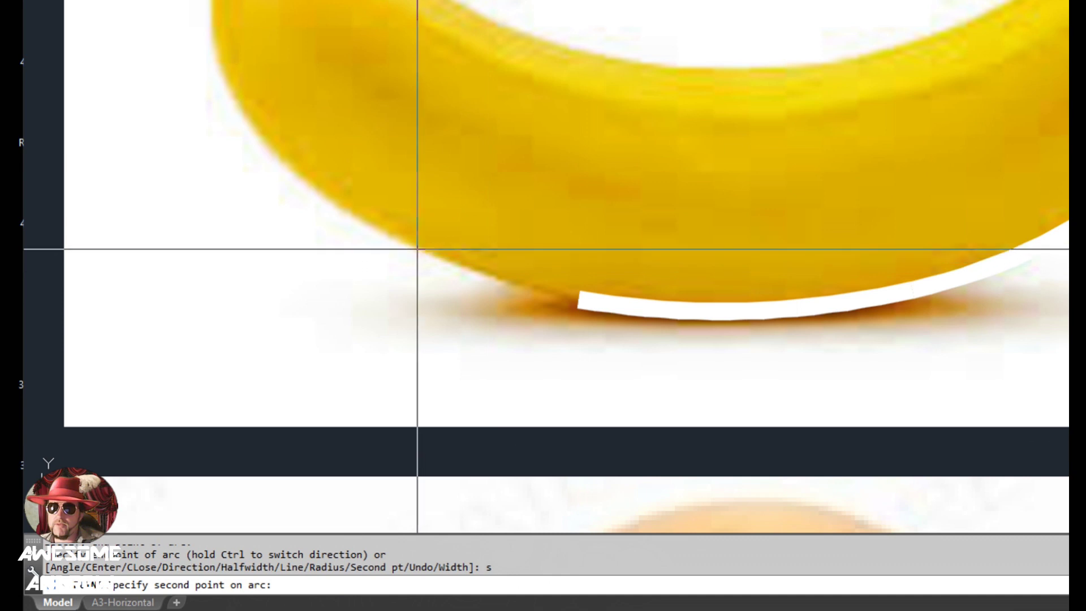
{"action": "left_click", "coordinate": [415, 247]}
{"action": "middle_click_drag", "start_coordinate": [314, 188], "coordinate": [498, 280]}
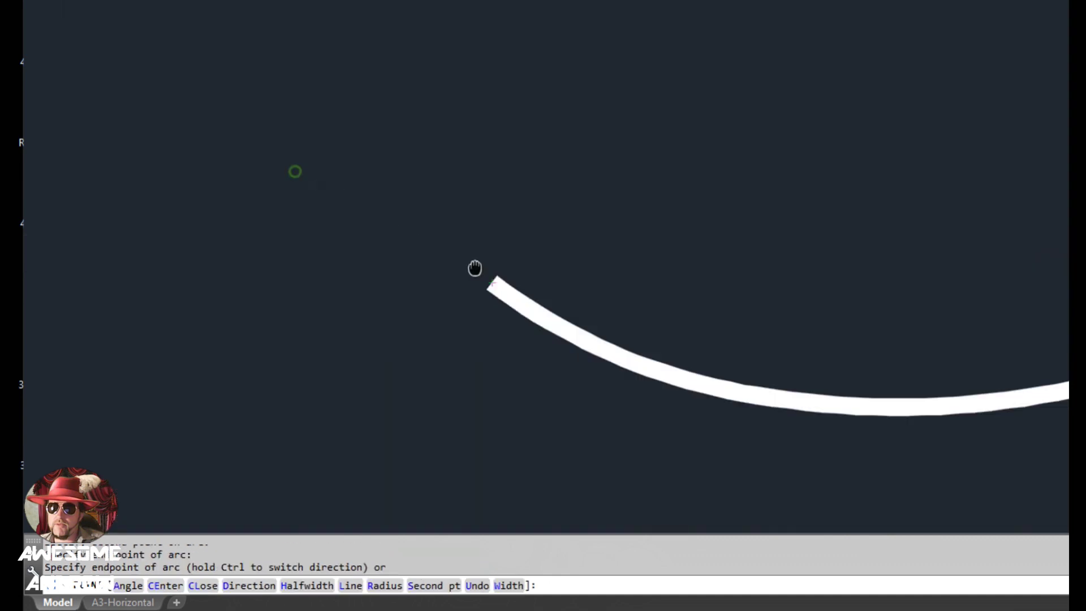
{"action": "type", "text": "s"}
{"action": "key", "text": "Return"}
{"action": "left_click", "coordinate": [450, 213]}
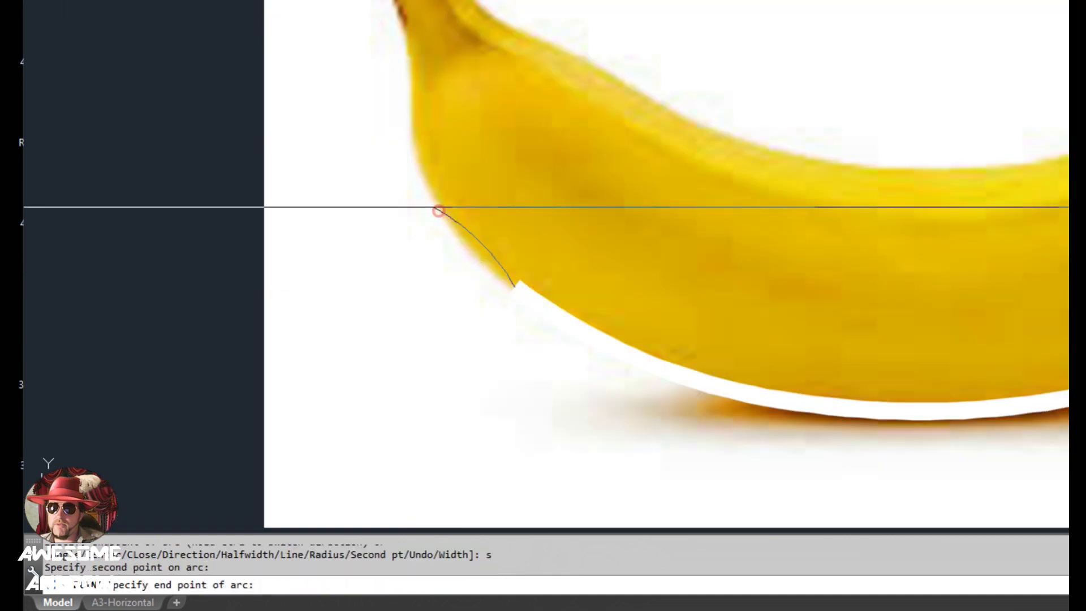
{"action": "left_click", "coordinate": [414, 140]}
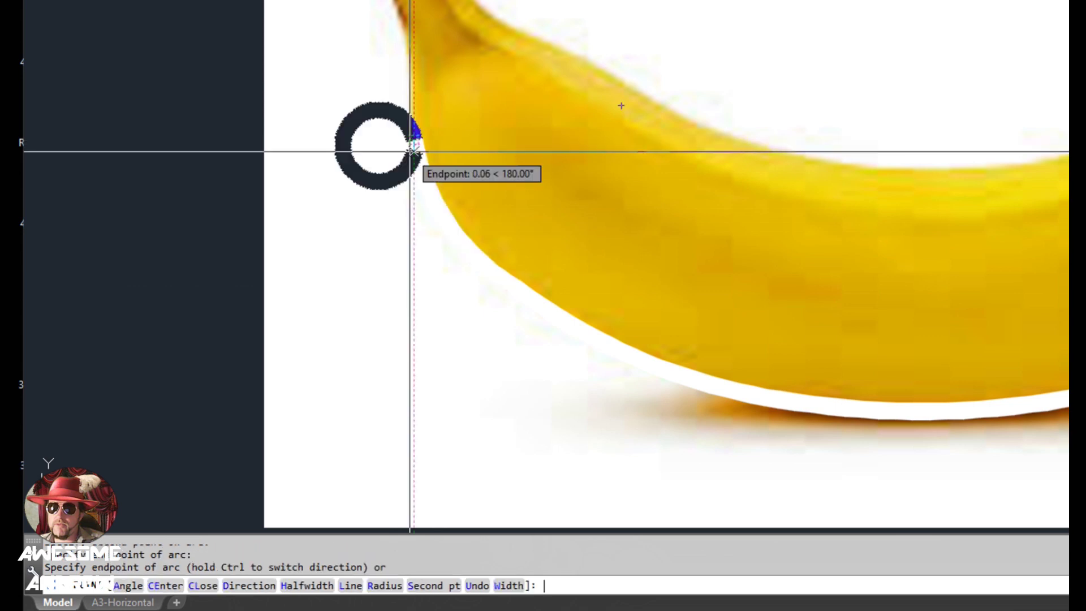
Continue the polyline with a nearly straight second-point arc up the left side to the base of the stem.
{"action": "type", "text": "s"}
{"action": "key", "text": "Return"}
{"action": "left_click", "coordinate": [409, 86]}
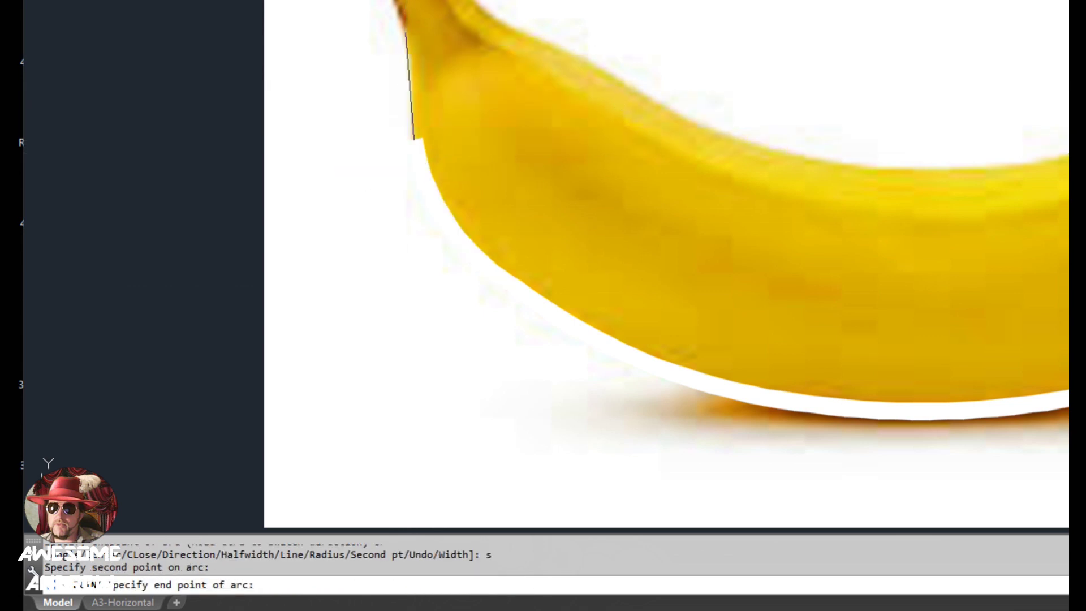
{"action": "left_click", "coordinate": [403, 26]}
{"action": "middle_click_drag", "start_coordinate": [362, 8], "coordinate": [449, 124]}
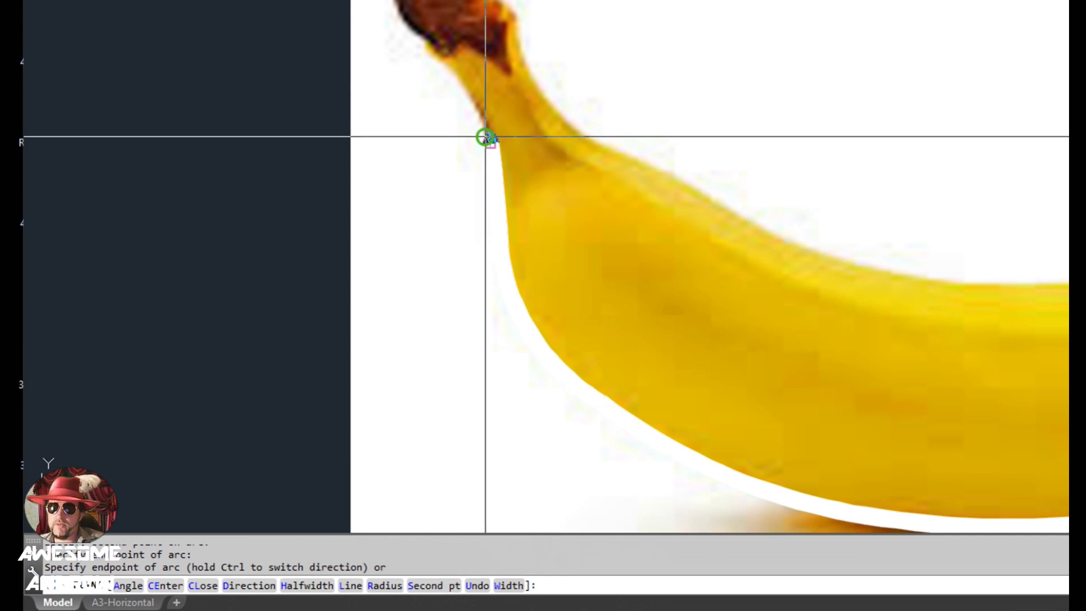
Trace the stem's outer left edge and around the left side of its dark end with second-point arcs.
{"action": "mouse_move", "coordinate": [485, 136]}
{"action": "middle_mouse_down"}
{"action": "mouse_move", "coordinate": [429, 56]}
{"action": "mouse_move", "coordinate": [377, 90]}
{"action": "mouse_move", "coordinate": [419, 117]}
{"action": "mouse_move", "coordinate": [404, 132]}
{"action": "middle_mouse_up"}
{"action": "scroll", "coordinate": [379, 85], "scroll_direction": "up", "scroll_amount": 1}
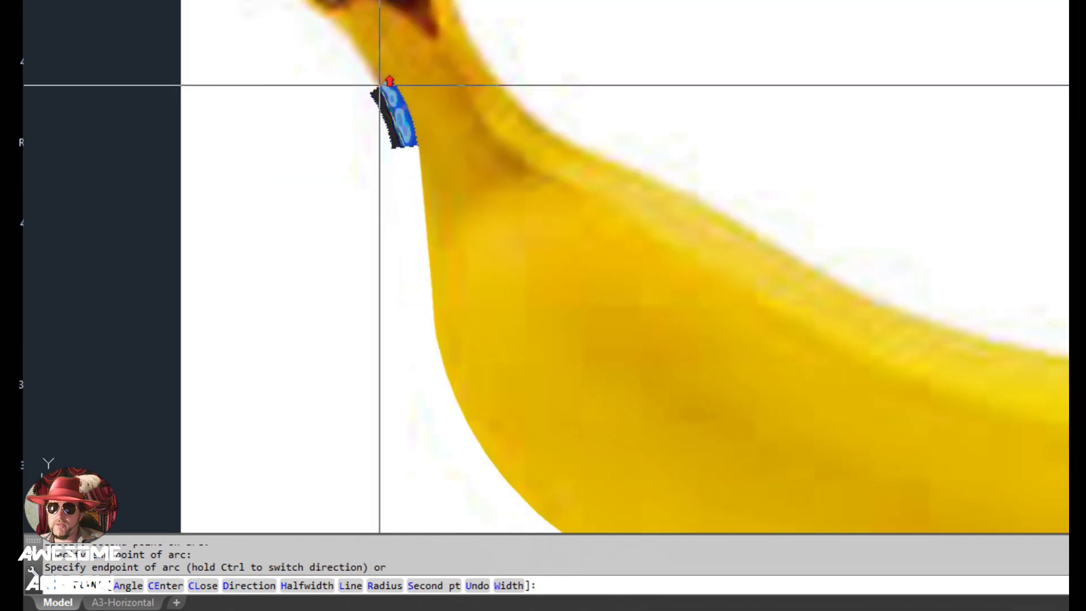
{"action": "type", "text": "s"}
{"action": "key", "text": "Return"}
{"action": "left_click", "coordinate": [363, 58]}
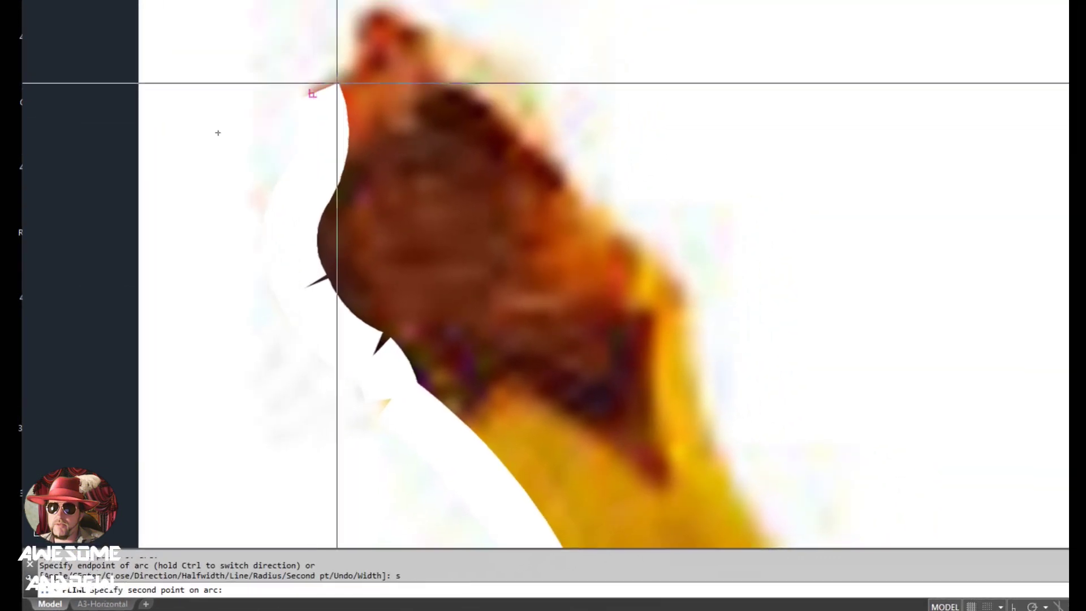
{"action": "left_click", "coordinate": [343, 84]}
{"action": "left_click", "coordinate": [356, 42]}
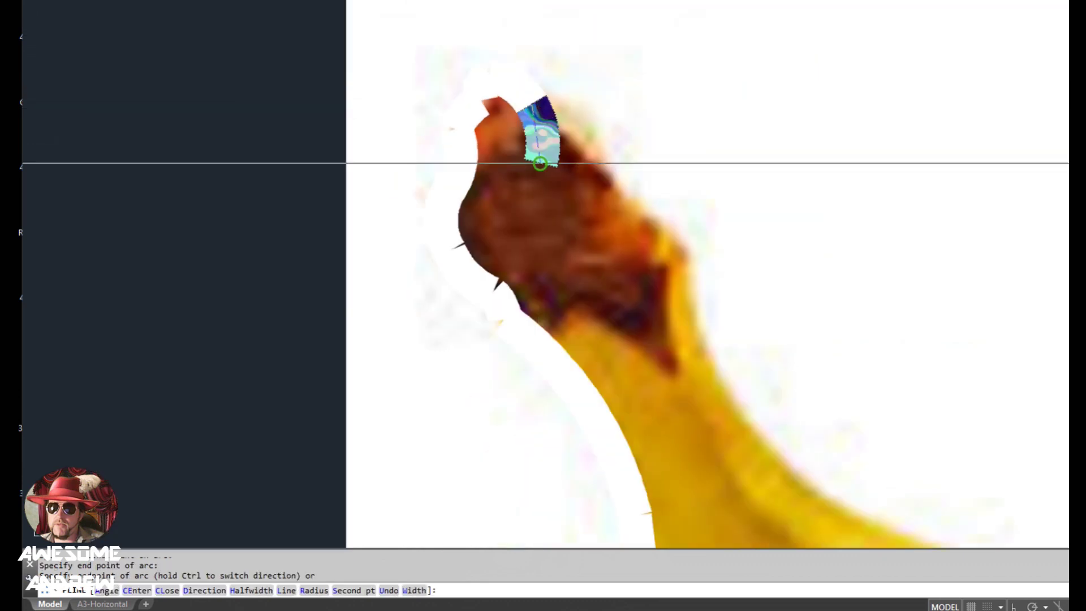
Trace the upper right edge of the stem's dark end with second-point arcs, stopping before its right corner.
{"action": "left_click", "coordinate": [542, 141]}
{"action": "type", "text": "s"}
Carry the polyline around the right corner of the stem's end with a short second-point arc.
{"action": "key", "text": "Return"}
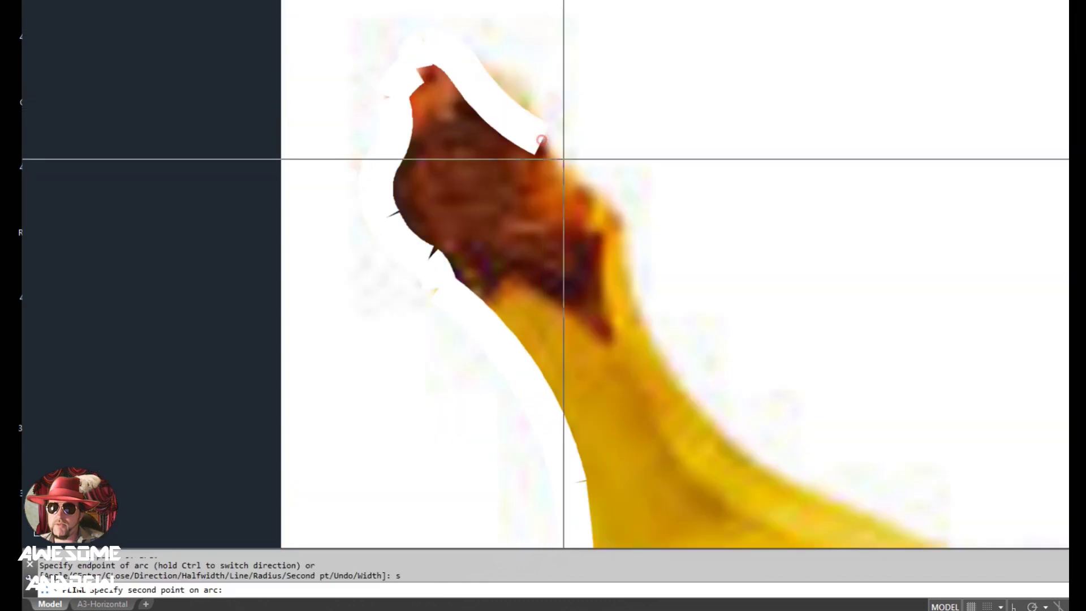
{"action": "left_click", "coordinate": [573, 173]}
{"action": "left_click", "coordinate": [599, 187]}
{"action": "type", "text": "s"}
{"action": "key", "text": "Return"}
{"action": "left_click", "coordinate": [632, 207]}
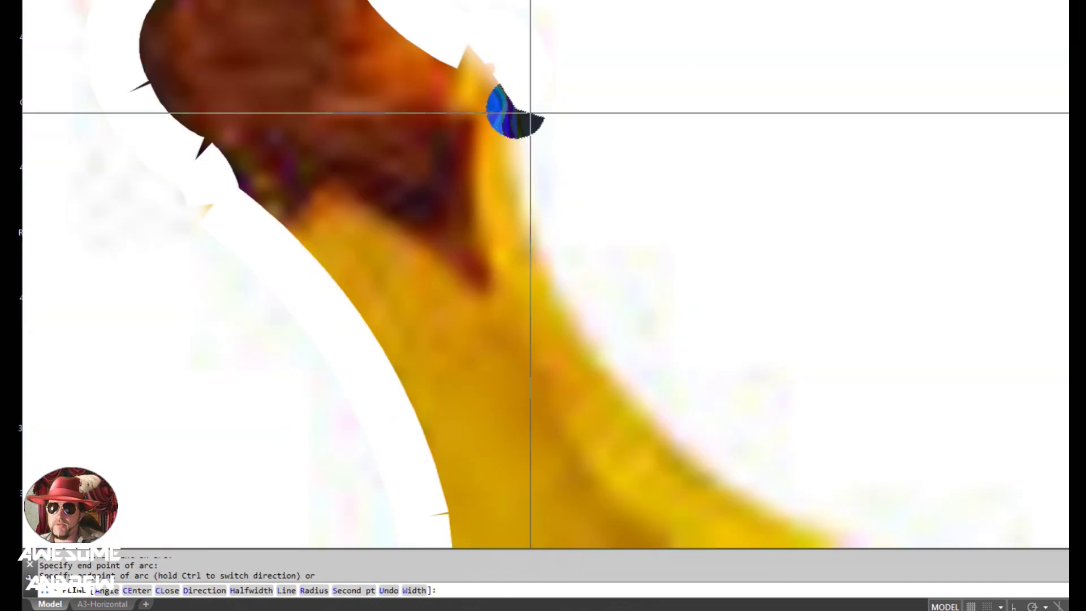
Continue the polyline with a second-point arc down the stem's inner right edge towards the banana's body.
{"action": "scroll", "coordinate": [449, 102], "scroll_direction": "up", "scroll_amount": 4}
{"action": "scroll", "coordinate": [398, 162], "scroll_direction": "down", "scroll_amount": 4}
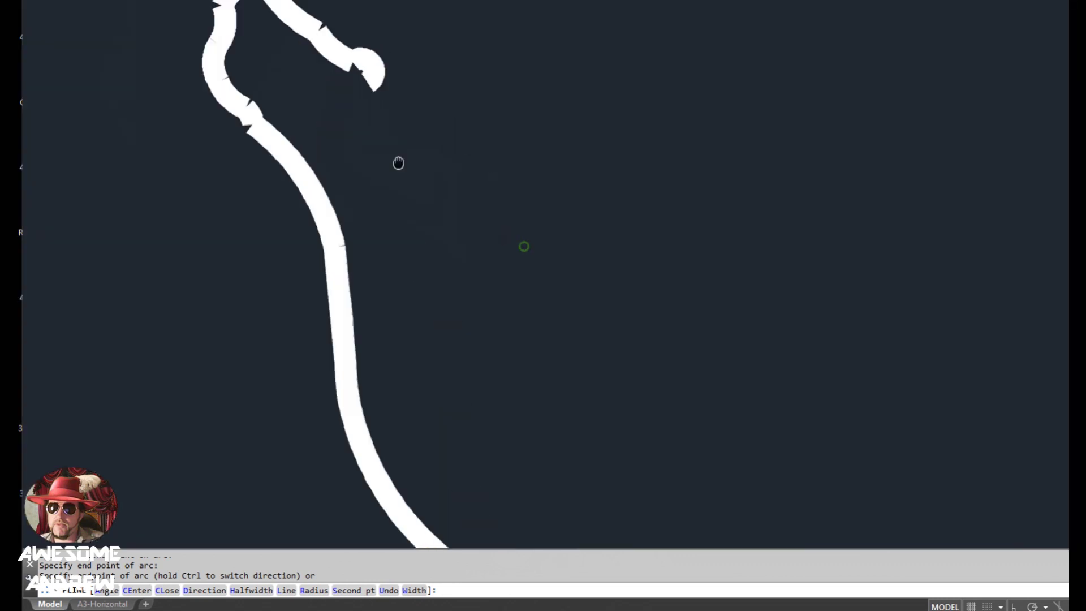
{"action": "scroll", "coordinate": [401, 182], "scroll_direction": "up", "scroll_amount": 3}
{"action": "type", "text": "s"}
{"action": "key", "text": "Return"}
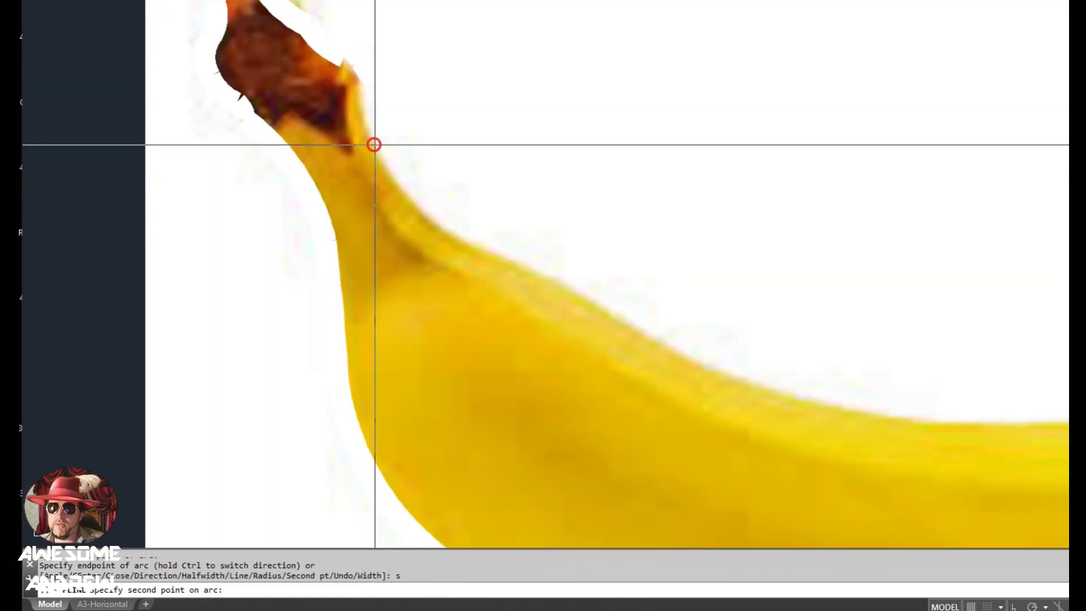
{"action": "left_click", "coordinate": [373, 143]}
{"action": "left_click", "coordinate": [534, 266]}
Trace the left part of the banana's upper edge, from the stem's base, with consecutive second-point arcs.
{"action": "type", "text": "se Direction Halfwidth"}
{"action": "key", "text": "Return"}
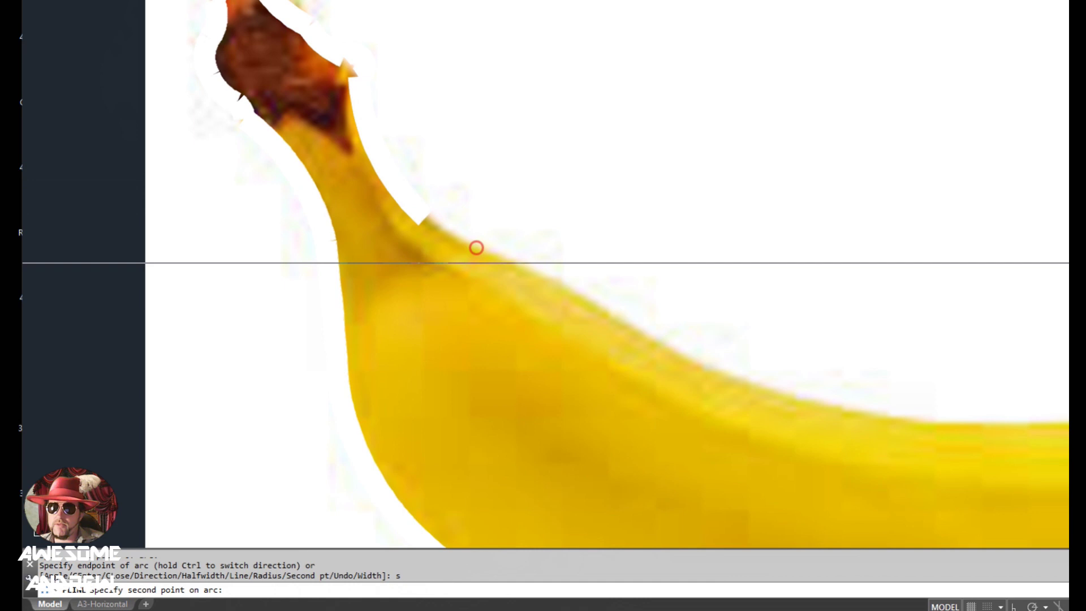
{"action": "middle_click_drag", "start_coordinate": [543, 269], "coordinate": [350, 161]}
{"action": "left_click", "coordinate": [406, 181]}
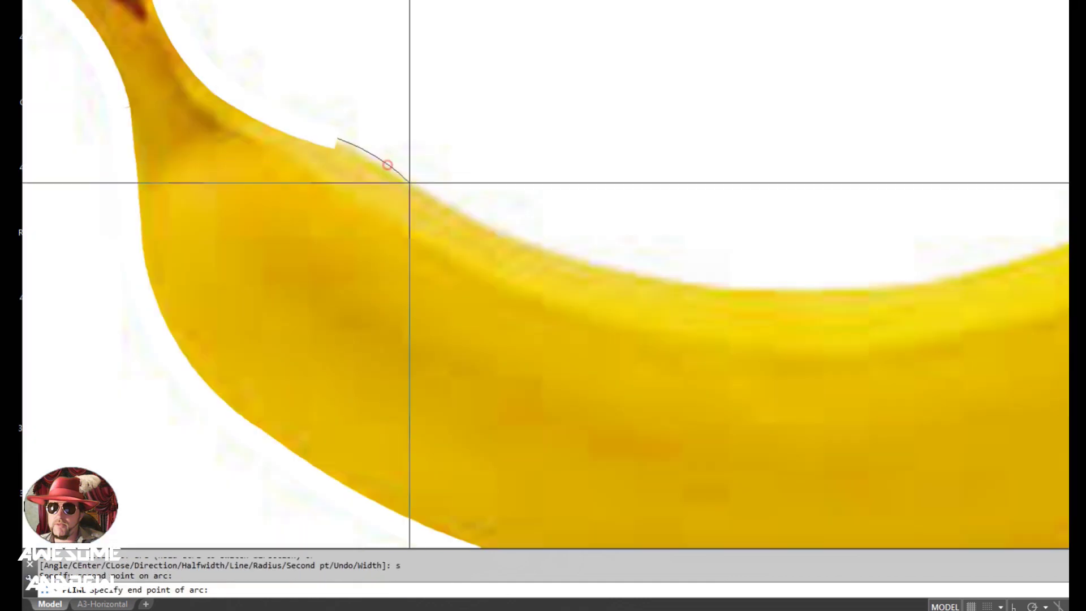
{"action": "scroll", "coordinate": [459, 209], "scroll_direction": "down", "scroll_amount": 8}
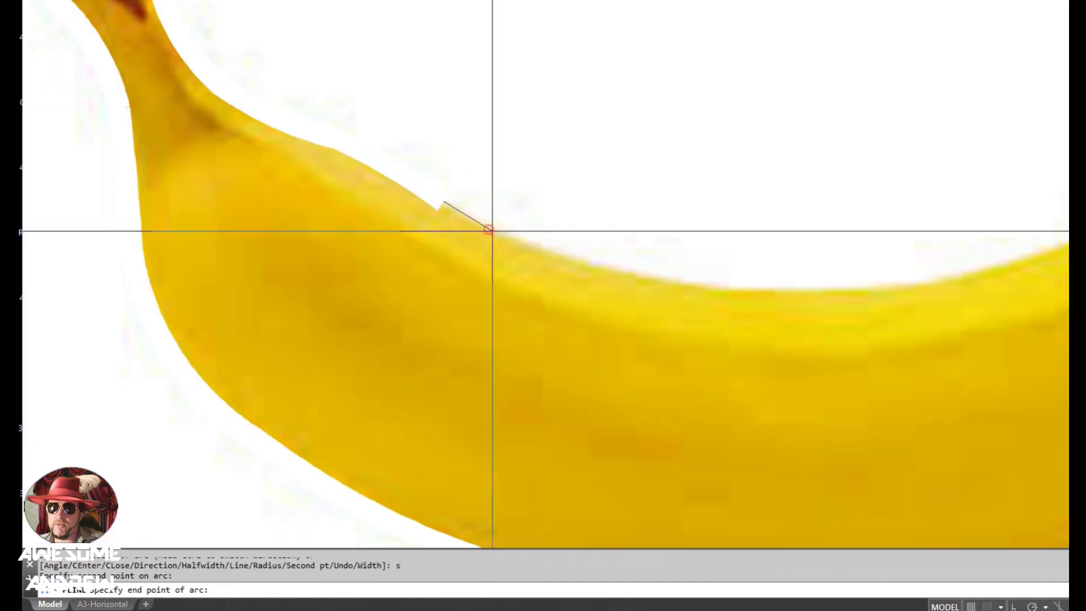
{"action": "middle_click_drag", "start_coordinate": [635, 267], "coordinate": [581, 257]}
Trace the middle of the banana's upper edge and its rising right part with two second-point arcs.
{"action": "type", "text": "se Direction Halfwidth"}
{"action": "key", "text": "Return"}
{"action": "left_click", "coordinate": [606, 258]}
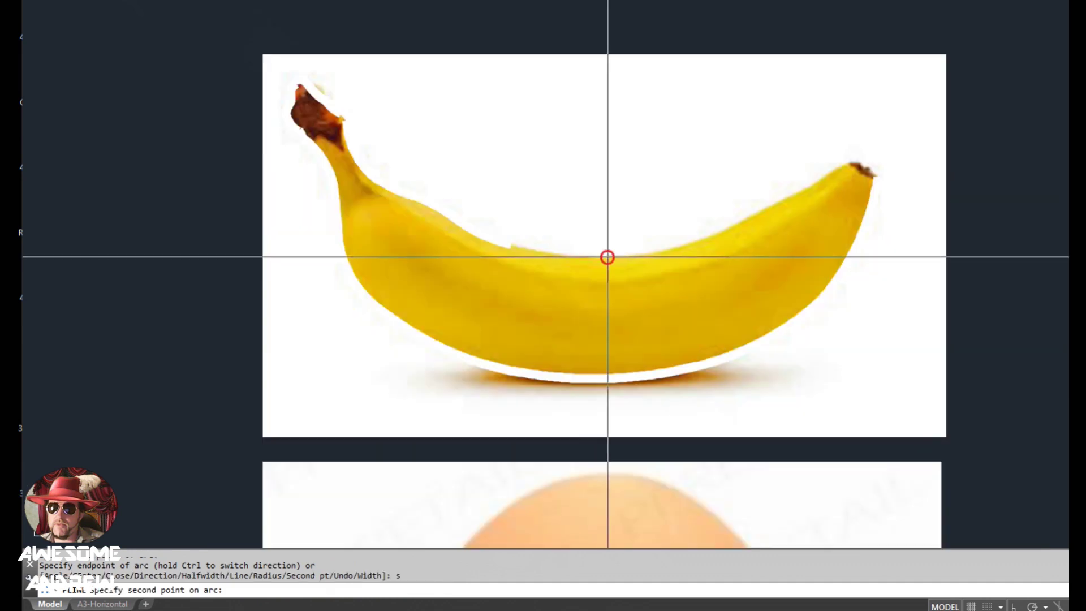
{"action": "left_click", "coordinate": [682, 246]}
{"action": "type", "text": "s"}
{"action": "key", "text": "Return"}
{"action": "left_click", "coordinate": [742, 219]}
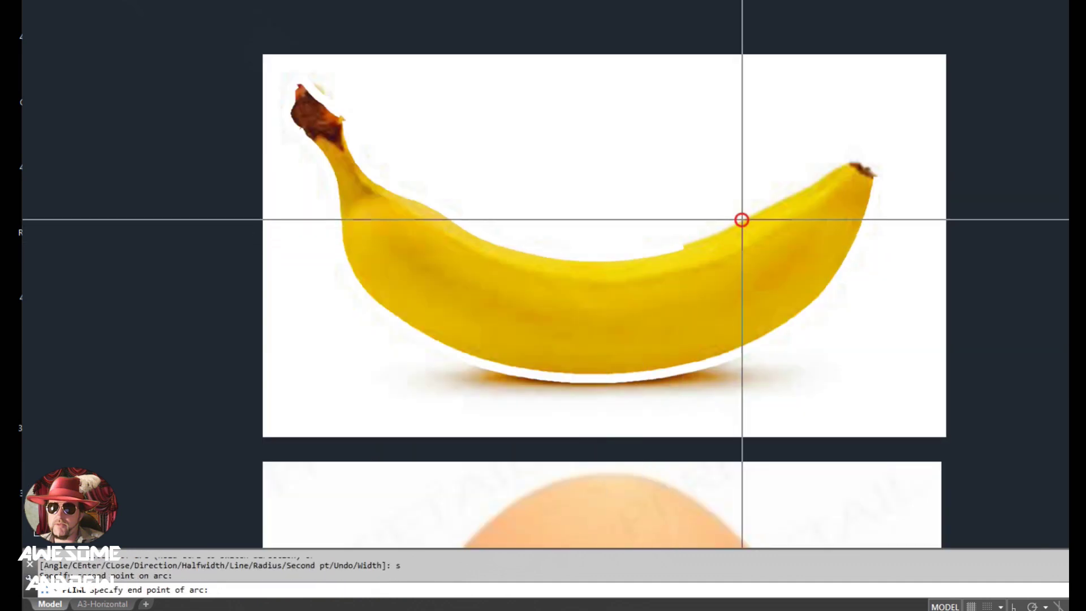
{"action": "left_click", "coordinate": [793, 194]}
Continue the polyline with a second-point arc along the upper edge to the start of the dark right tip.
{"action": "type", "text": "s"}
{"action": "key", "text": "Return"}
{"action": "middle_click_drag", "start_coordinate": [797, 188], "coordinate": [673, 226]}
{"action": "scroll", "coordinate": [702, 212], "scroll_direction": "up", "scroll_amount": 3}
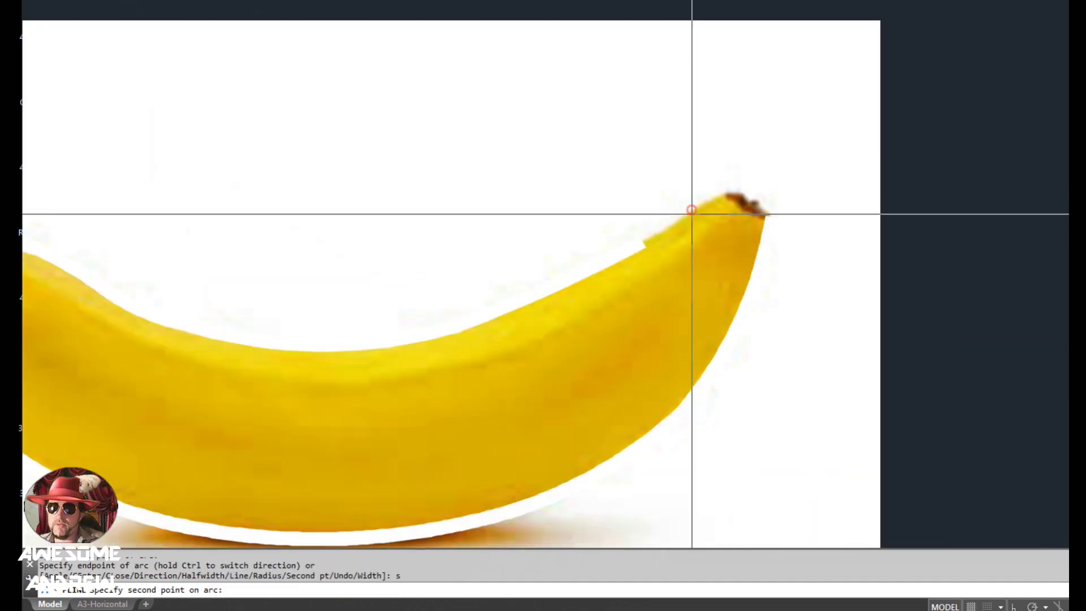
{"action": "left_click", "coordinate": [722, 191]}
Trace over the banana's dark right tip with a second-point arc and close the polyline.
{"action": "scroll", "coordinate": [748, 192], "scroll_direction": "up", "scroll_amount": 2}
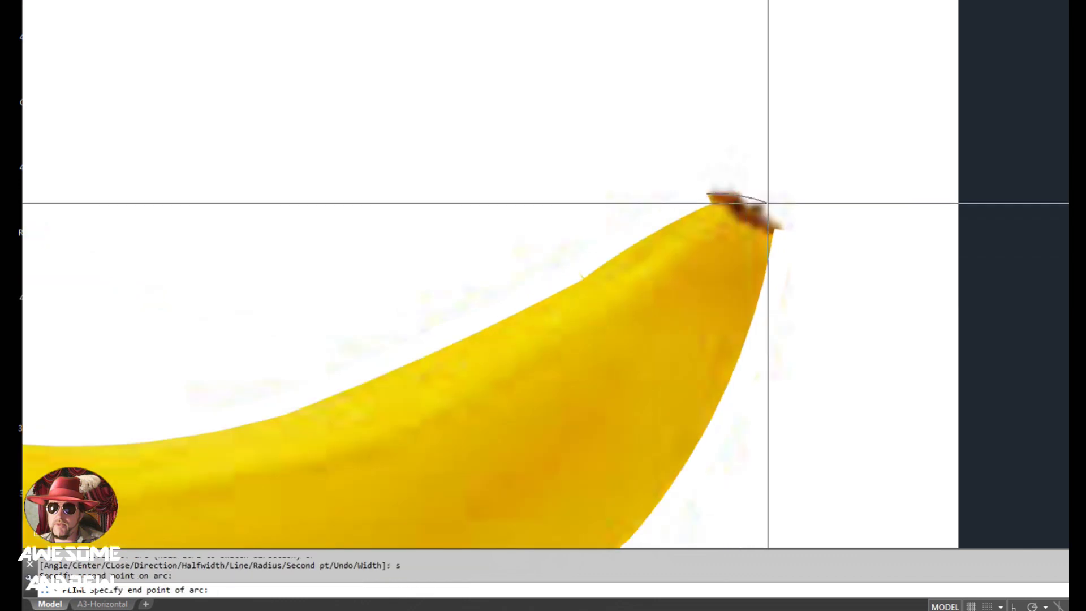
{"action": "left_click", "coordinate": [783, 231]}
{"action": "scroll", "coordinate": [784, 230], "scroll_direction": "up", "scroll_amount": 2}
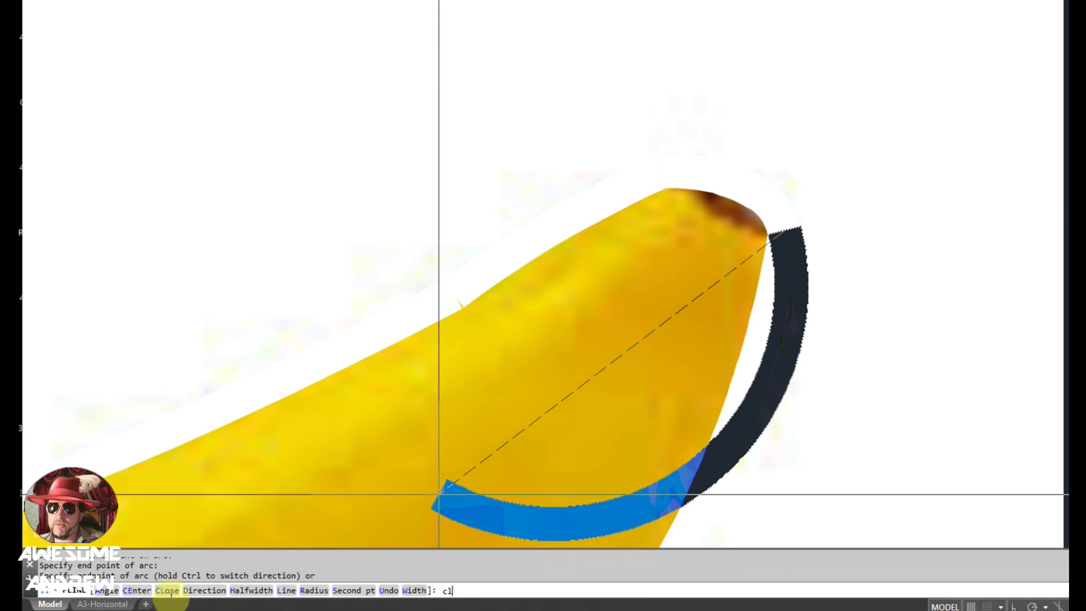
{"action": "left_click", "coordinate": [169, 592]}
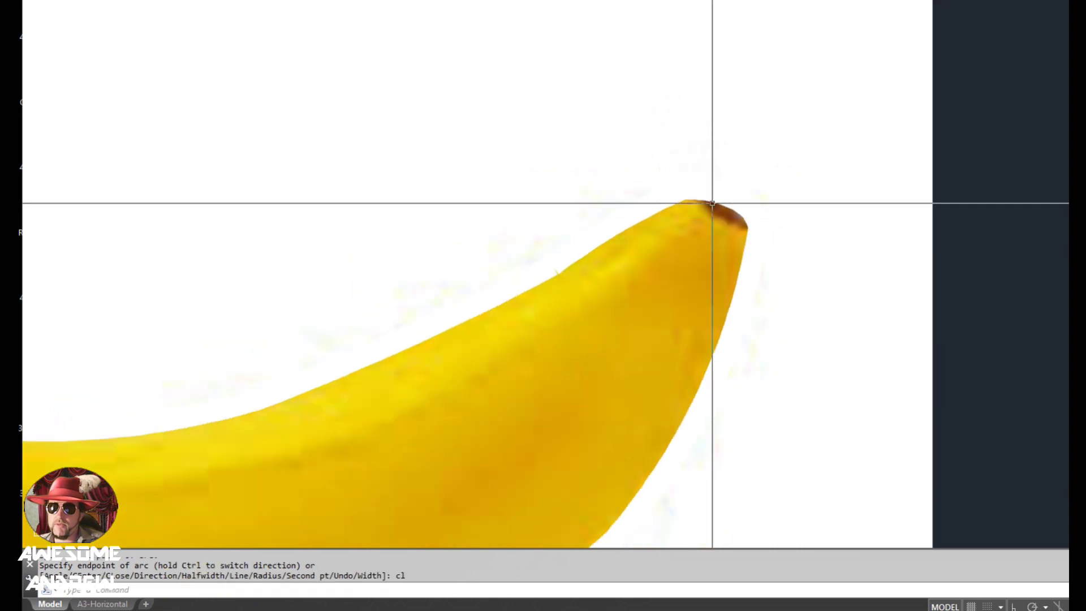
Change the colour of the closed banana outline to red and deselect it.
{"action": "left_click", "coordinate": [710, 200]}
{"action": "scroll", "coordinate": [701, 170], "scroll_direction": "down", "scroll_amount": 2}
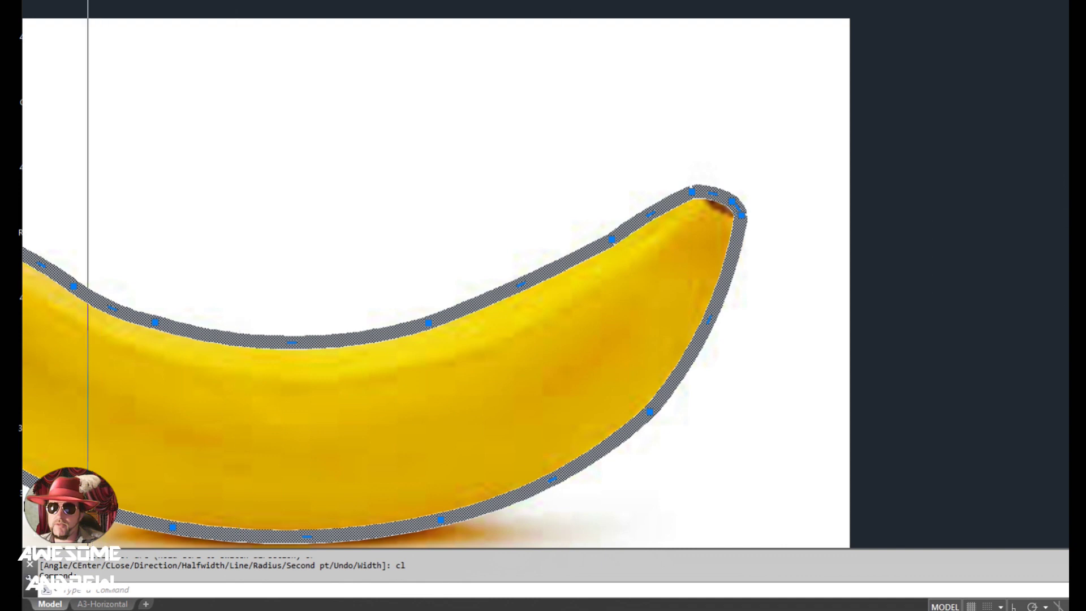
{"action": "left_click", "coordinate": [94, 1]}
{"action": "scroll", "coordinate": [621, 218], "scroll_direction": "down", "scroll_amount": 5}
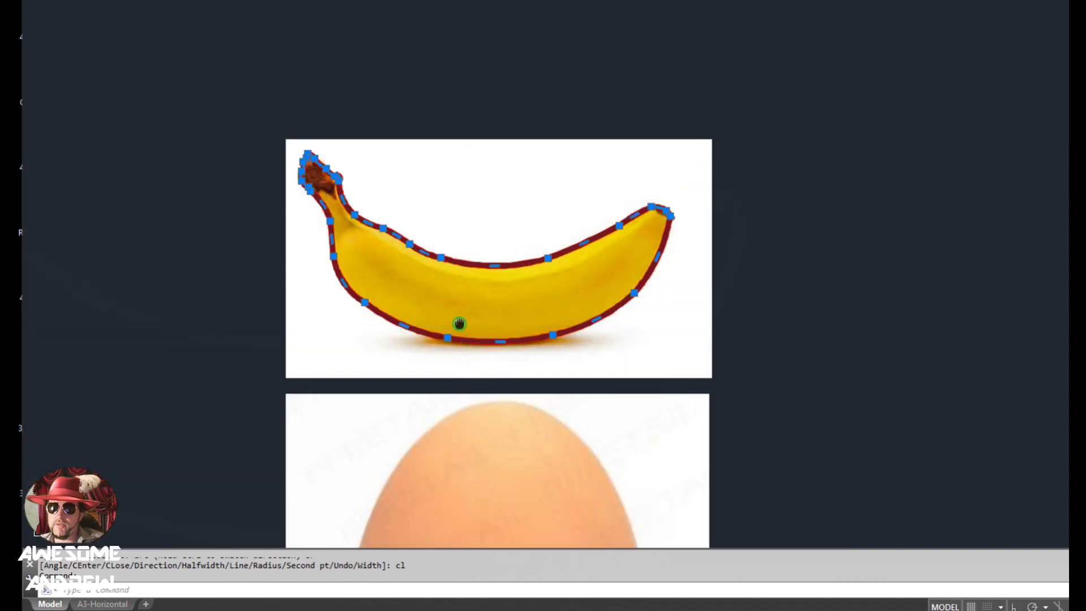
{"action": "middle_click_drag", "start_coordinate": [458, 322], "coordinate": [575, 312]}
{"action": "key", "text": "Escape"}
Flatten the bulging arc at the stem's right corner by stretching its midpoint grip inward onto the banana's edge.
{"action": "scroll", "coordinate": [452, 187], "scroll_direction": "up", "scroll_amount": 5}
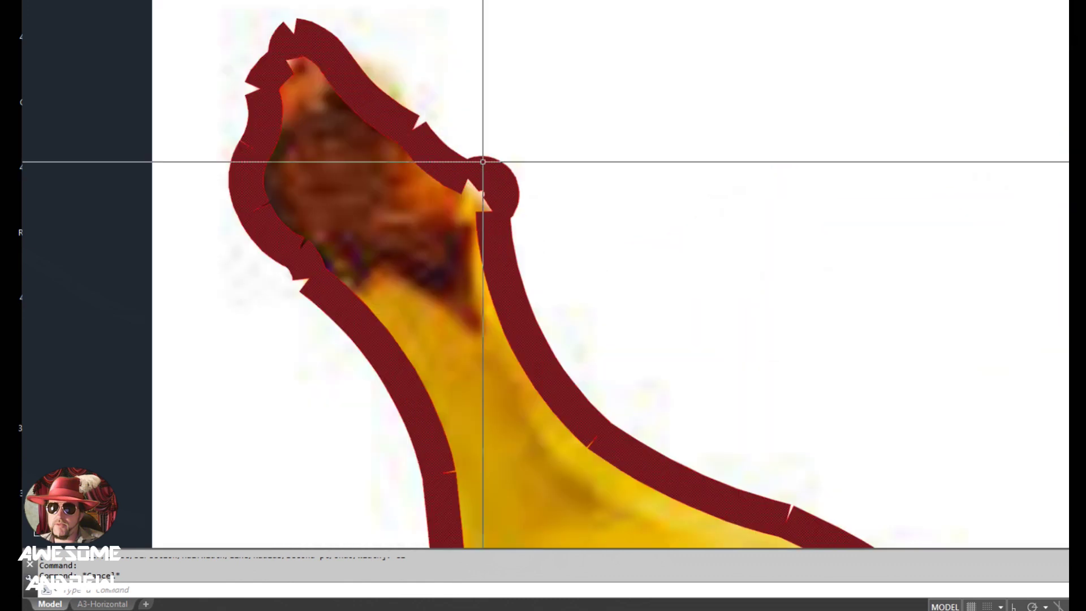
{"action": "left_click", "coordinate": [484, 163]}
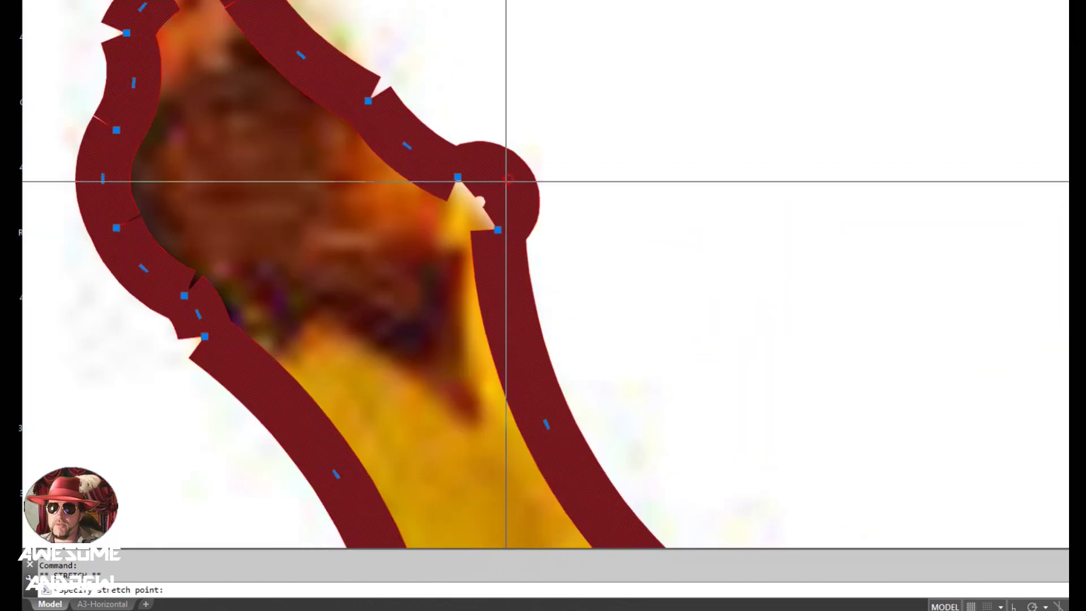
{"action": "left_click", "coordinate": [470, 202]}
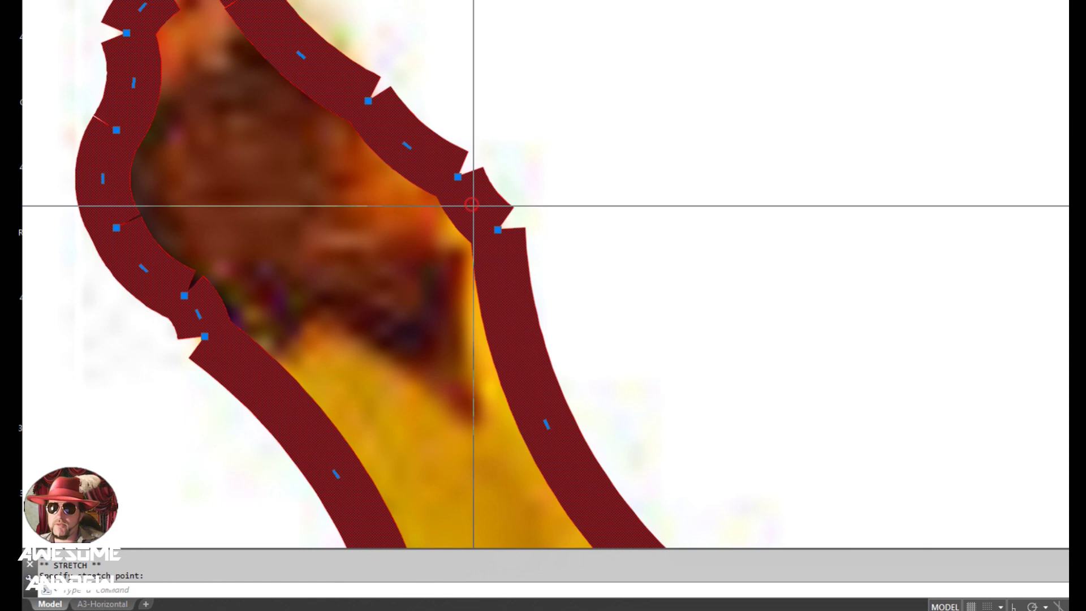
{"action": "scroll", "coordinate": [510, 237], "scroll_direction": "down", "scroll_amount": 3}
{"action": "scroll", "coordinate": [510, 237], "scroll_direction": "down", "scroll_amount": 5}
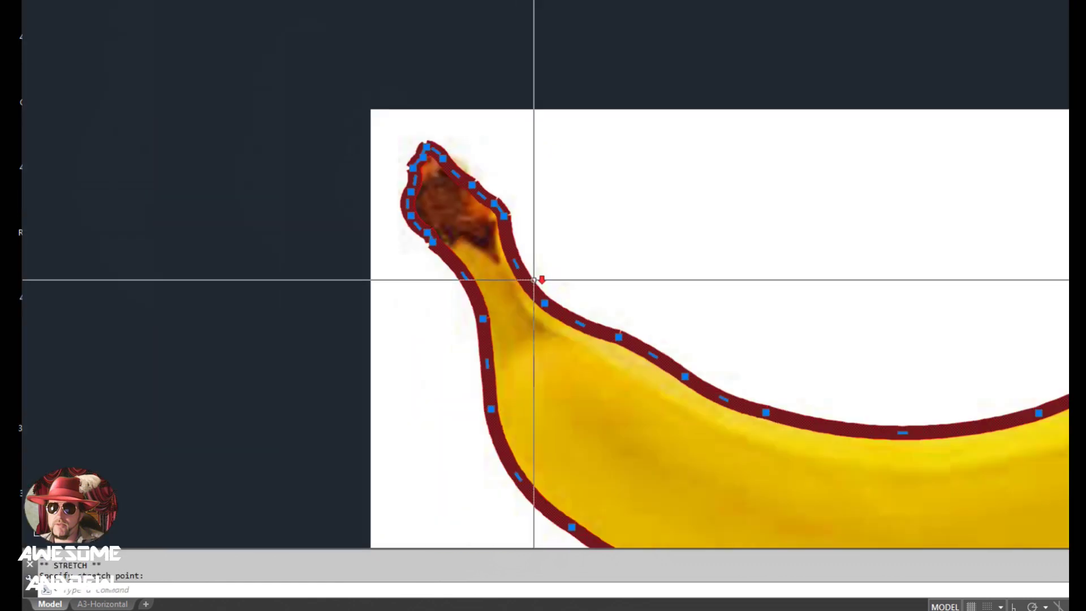
{"action": "scroll", "coordinate": [373, 92], "scroll_direction": "up", "scroll_amount": 6}
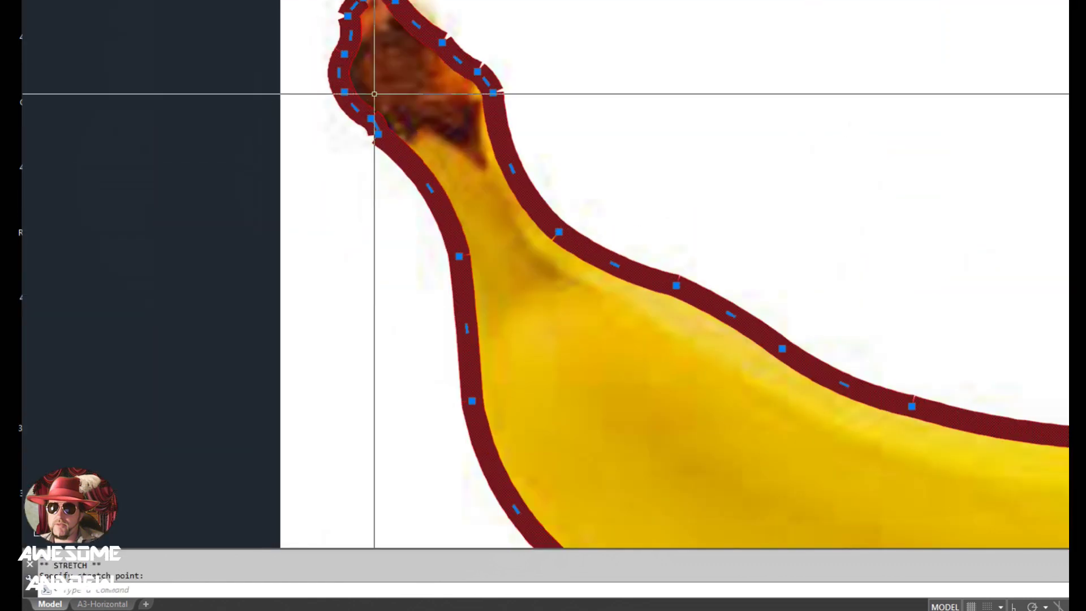
{"action": "key", "text": "Escape"}
Select the red banana outline and open its properties.
{"action": "scroll", "coordinate": [373, 175], "scroll_direction": "down", "scroll_amount": 2}
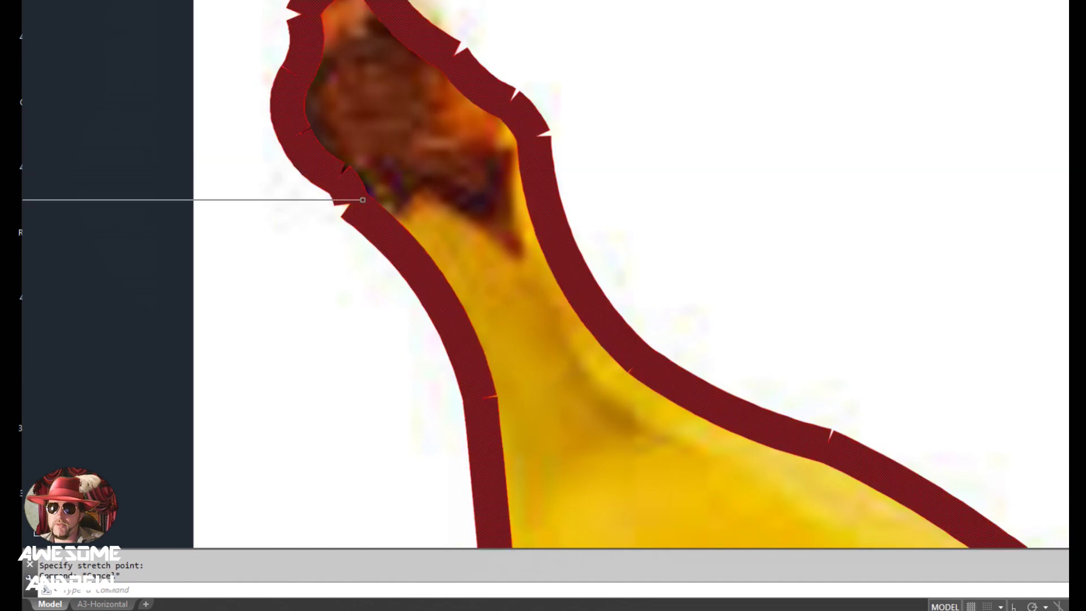
{"action": "scroll", "coordinate": [317, 170], "scroll_direction": "down", "scroll_amount": 4}
{"action": "left_click", "coordinate": [334, 175]}
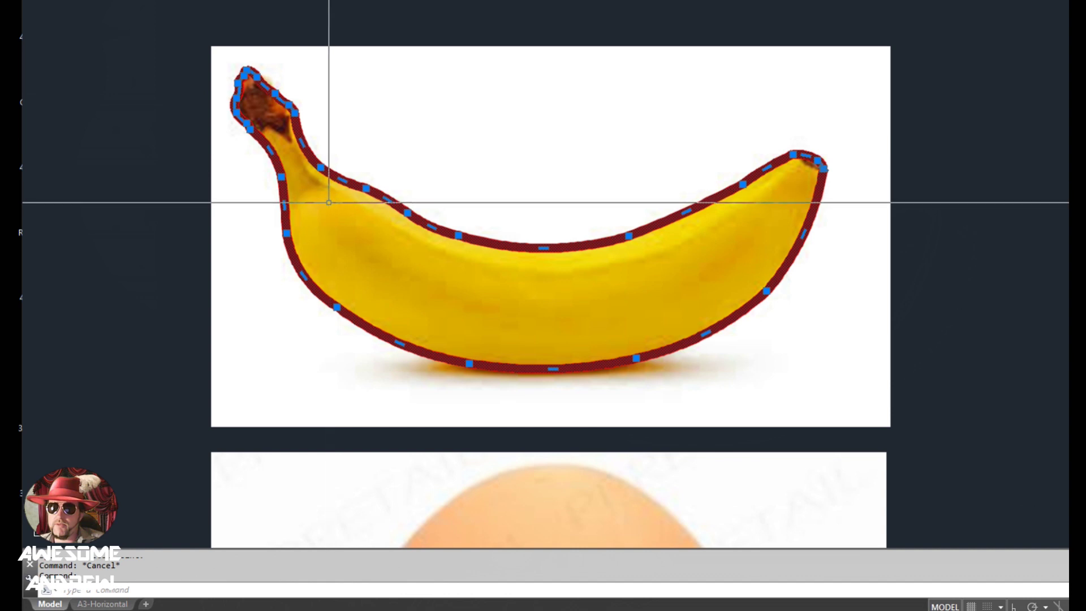
{"action": "key", "text": "ctrl+1"}
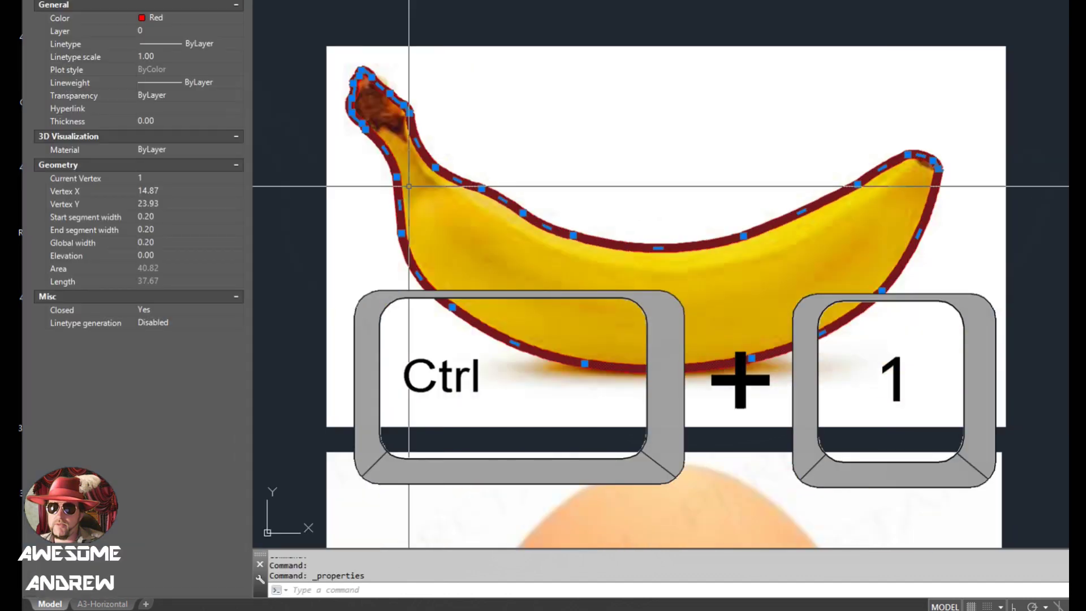
Set the banana outline's global width to 0 and deselect it.
{"action": "right_click", "coordinate": [447, 174]}
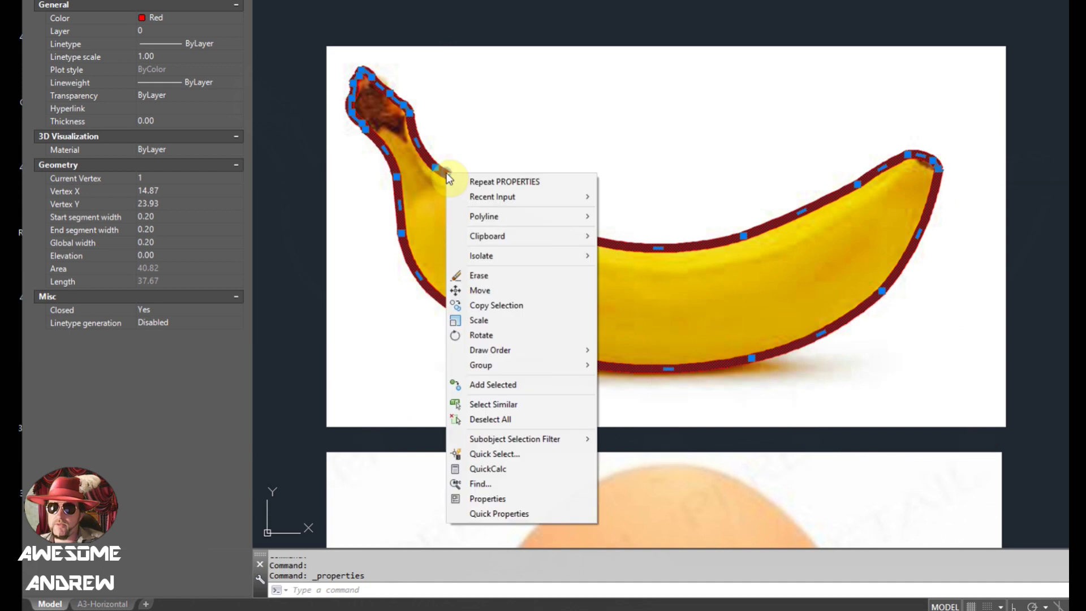
{"action": "left_click", "coordinate": [515, 500]}
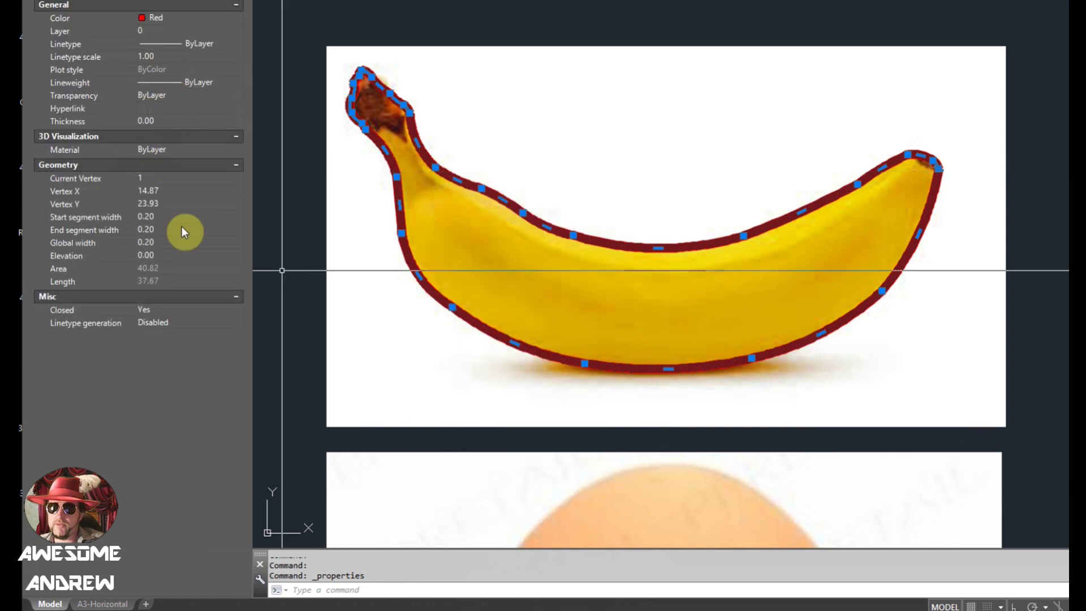
{"action": "left_click", "coordinate": [154, 242]}
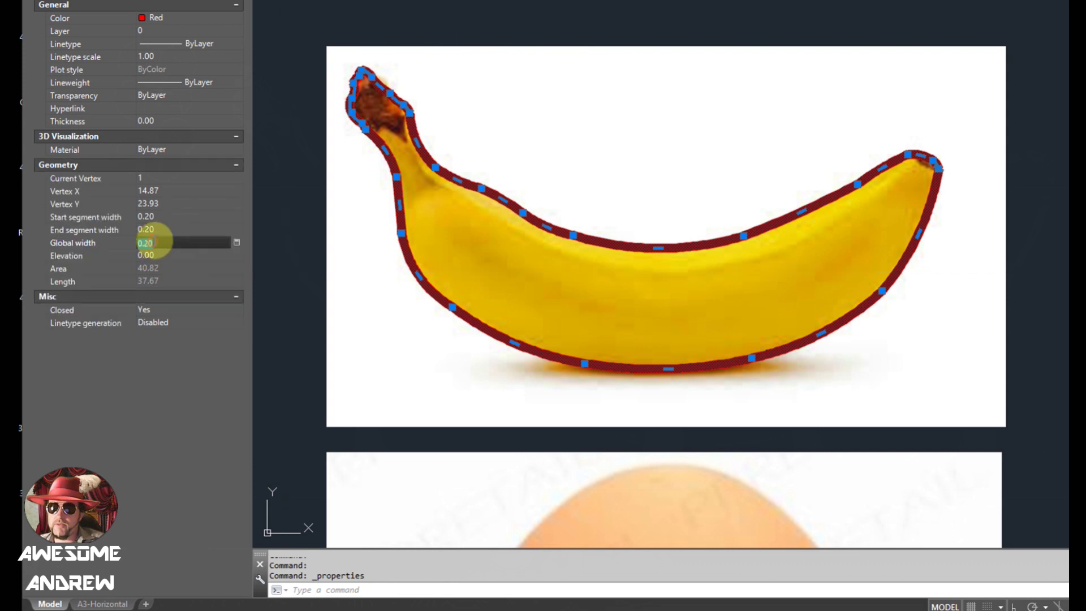
{"action": "key", "text": "Return"}
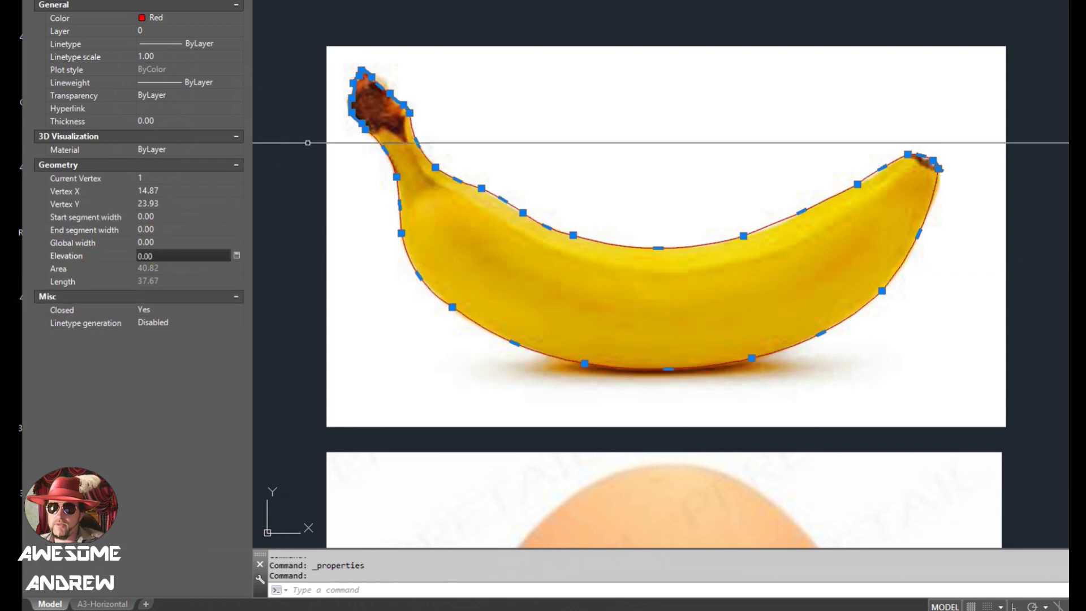
{"action": "scroll", "coordinate": [355, 132], "scroll_direction": "up", "scroll_amount": 3}
{"action": "key", "text": "Escape"}
Stretch the midpoint of the arc on the upper-right side of the stem tip outward around its pale edge, and deselect the outline.
{"action": "scroll", "coordinate": [354, 131], "scroll_direction": "up", "scroll_amount": 4}
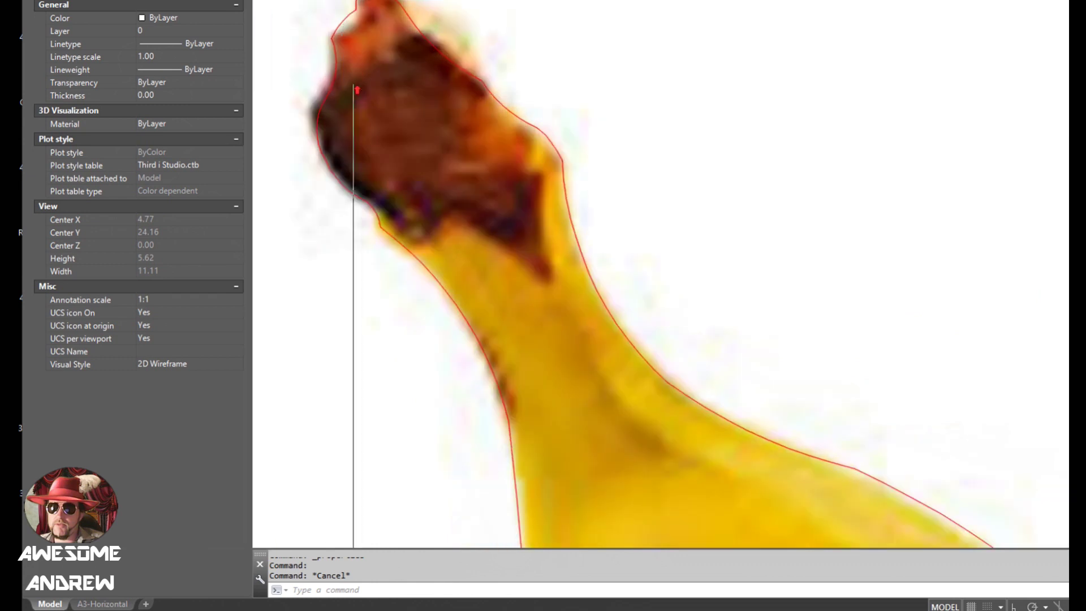
{"action": "middle_click_drag", "start_coordinate": [377, 48], "coordinate": [408, 98]}
{"action": "scroll", "coordinate": [452, 48], "scroll_direction": "down", "scroll_amount": 4}
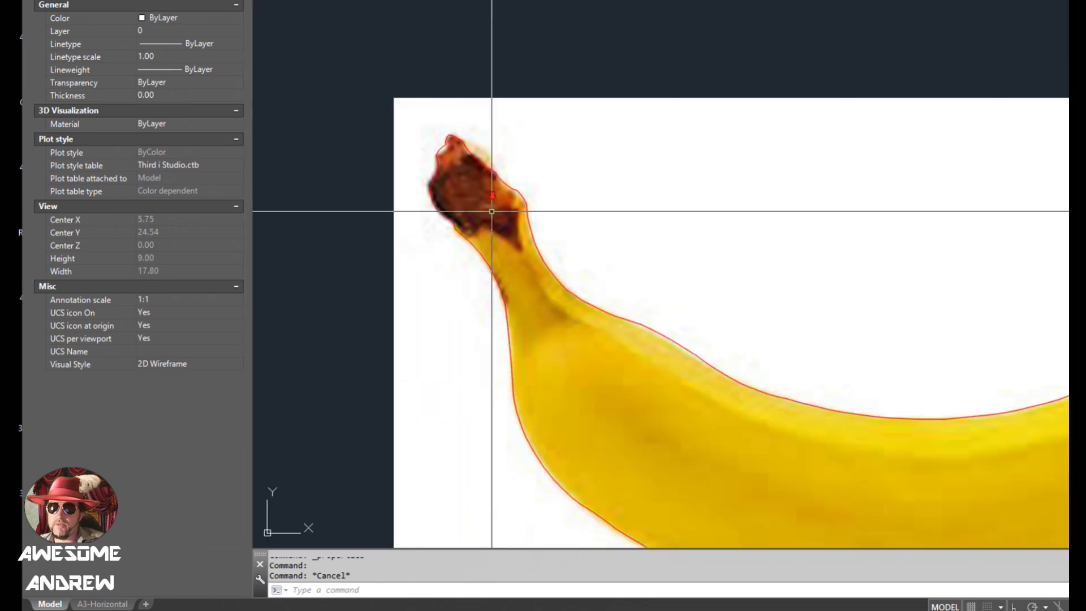
{"action": "scroll", "coordinate": [506, 186], "scroll_direction": "up", "scroll_amount": 4}
{"action": "left_click", "coordinate": [504, 170]}
{"action": "left_click", "coordinate": [488, 179]}
{"action": "scroll", "coordinate": [435, 105], "scroll_direction": "up", "scroll_amount": 2}
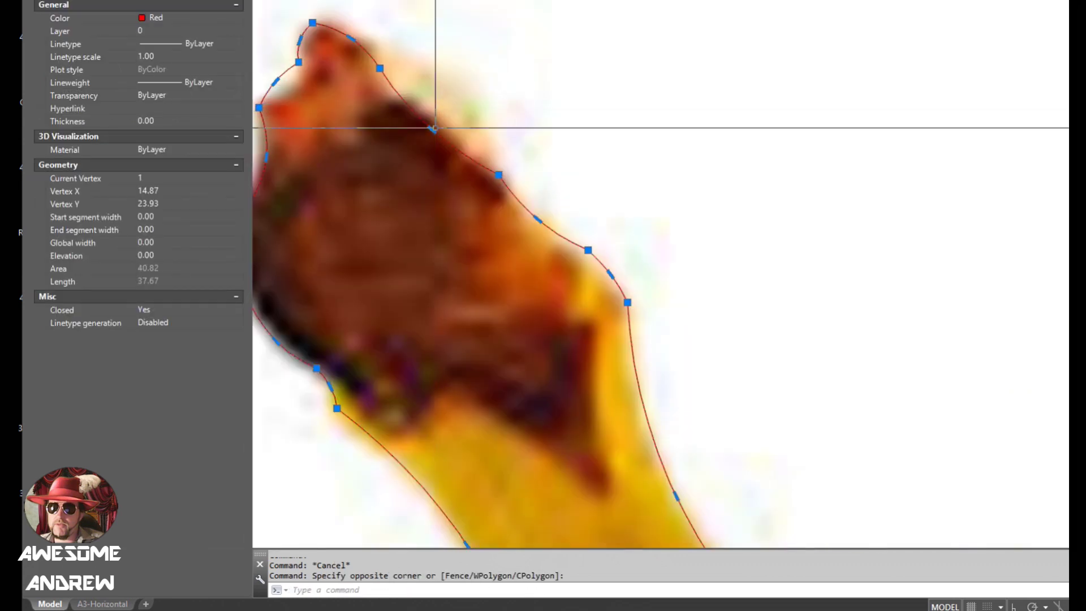
{"action": "left_click", "coordinate": [431, 130]}
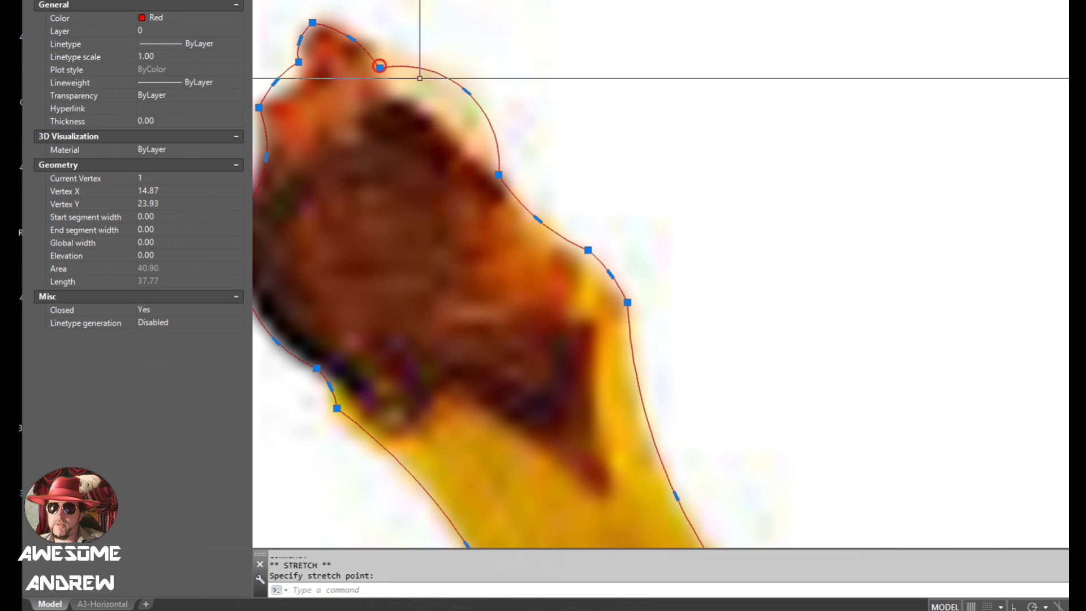
{"action": "scroll", "coordinate": [509, 169], "scroll_direction": "down", "scroll_amount": 5}
{"action": "key", "text": "Escape"}
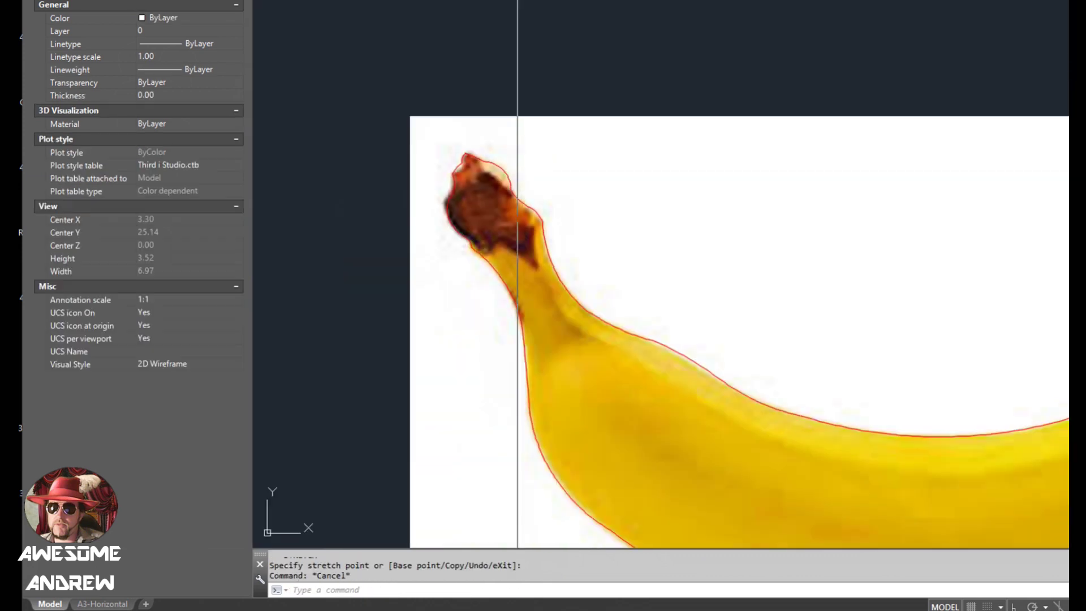
Select the banana outline to examine its vertex and midpoint grips along the stem and body, and deselect it.
{"action": "scroll", "coordinate": [431, 96], "scroll_direction": "up", "scroll_amount": 4}
{"action": "left_click", "coordinate": [430, 95]}
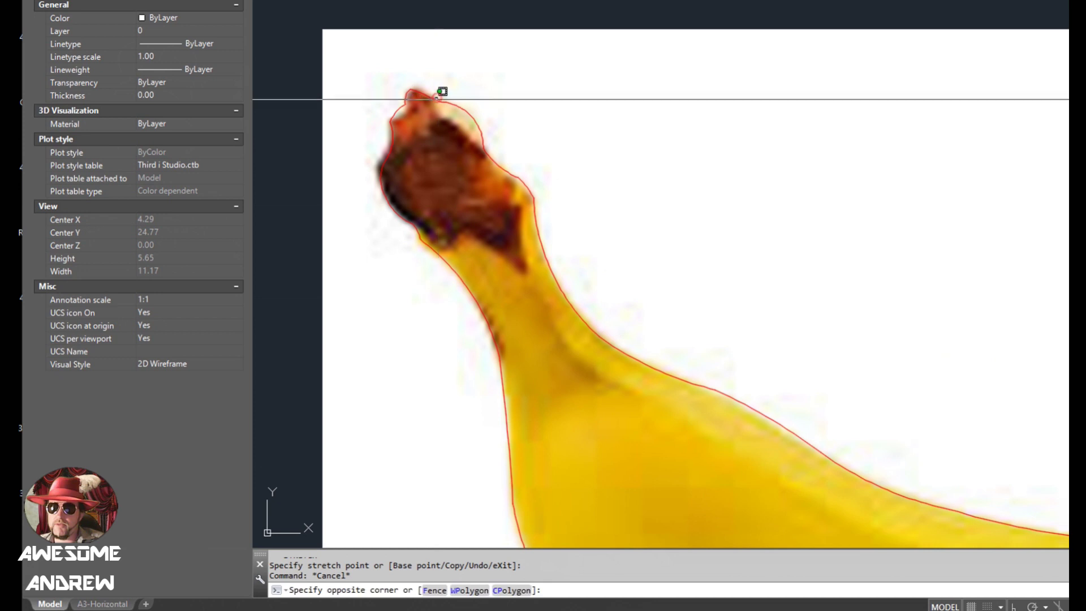
{"action": "left_click", "coordinate": [426, 95]}
{"action": "scroll", "coordinate": [408, 92], "scroll_direction": "up", "scroll_amount": 2}
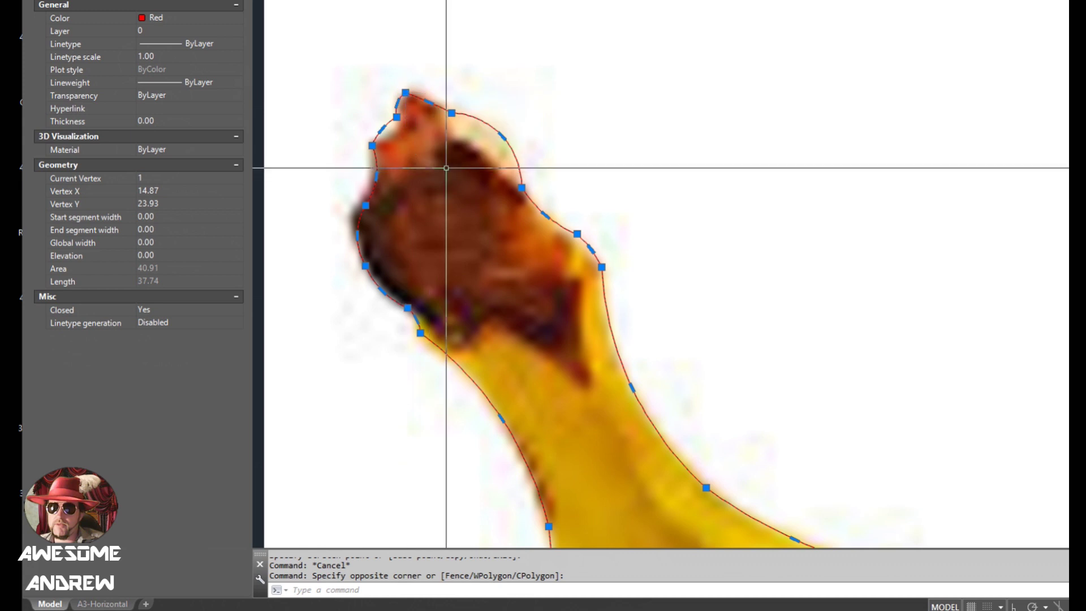
{"action": "scroll", "coordinate": [446, 168], "scroll_direction": "down", "scroll_amount": 4}
{"action": "scroll", "coordinate": [558, 285], "scroll_direction": "up", "scroll_amount": 1}
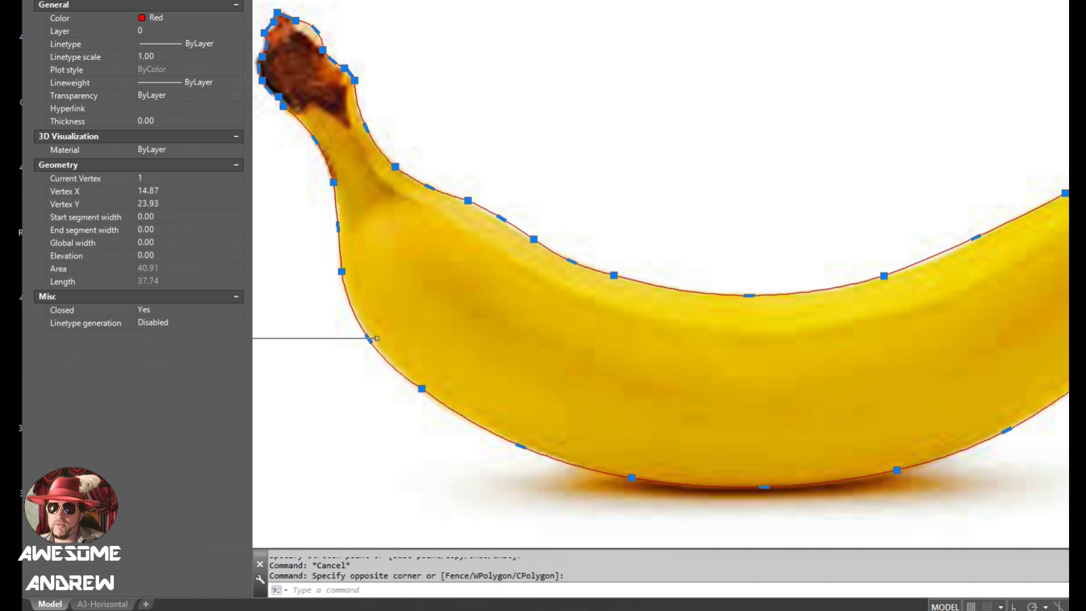
{"action": "middle_click_drag", "start_coordinate": [333, 149], "coordinate": [445, 173]}
{"action": "key", "text": "Escape"}
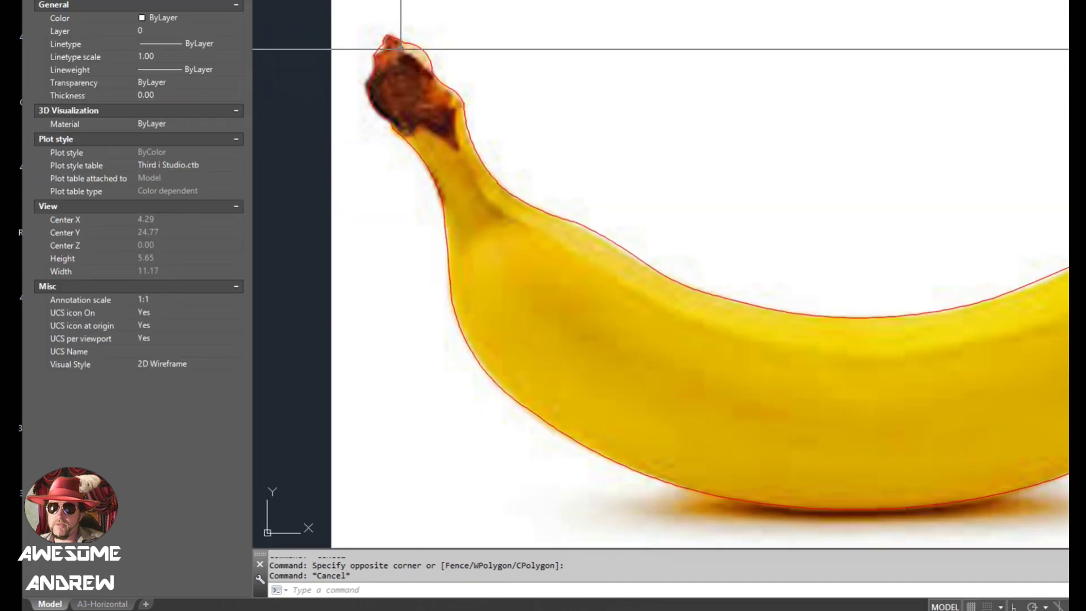
Add a vertex to the outline with PLV on the long arc along the middle of the banana's upper edge.
{"action": "scroll", "coordinate": [397, 28], "scroll_direction": "up", "scroll_amount": 1}
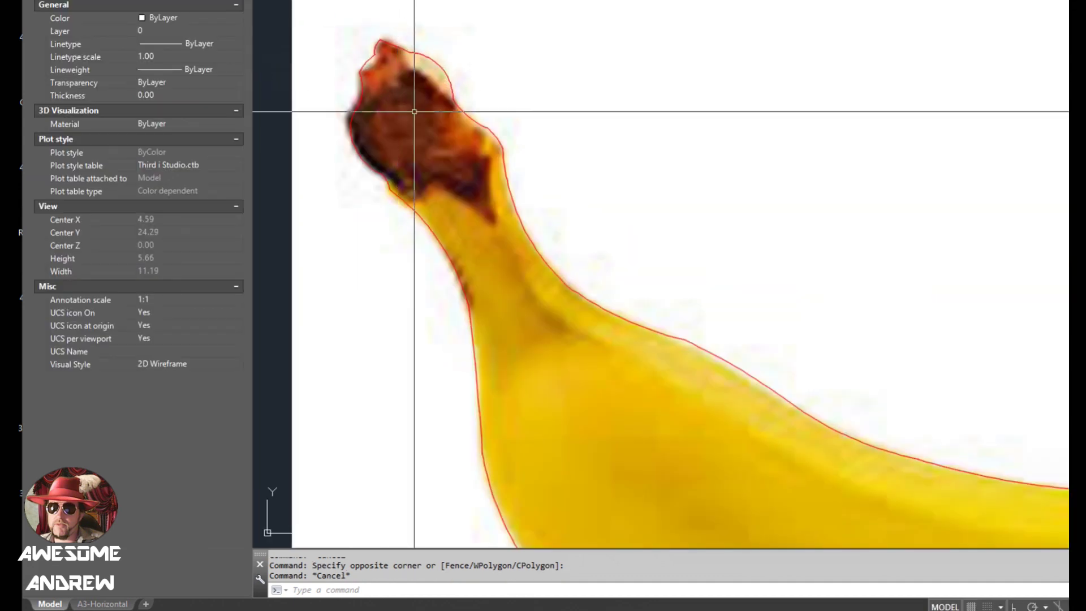
{"action": "type", "text": "plv"}
{"action": "key", "text": "Return"}
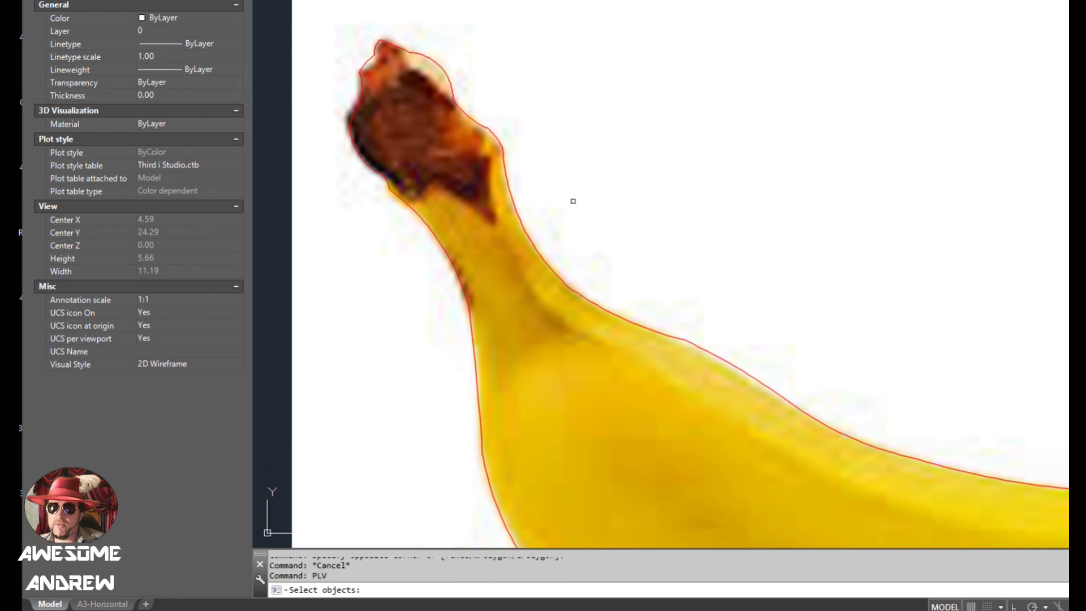
{"action": "scroll", "coordinate": [572, 203], "scroll_direction": "down", "scroll_amount": 2}
{"action": "middle_click_drag", "start_coordinate": [606, 264], "coordinate": [529, 127]}
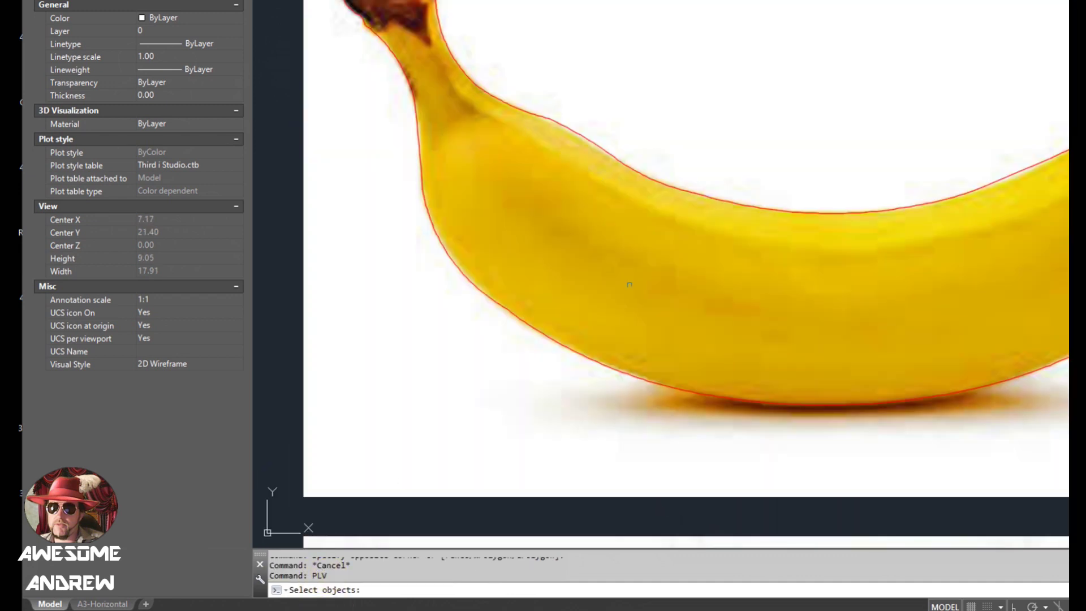
{"action": "middle_click_drag", "start_coordinate": [718, 216], "coordinate": [616, 249]}
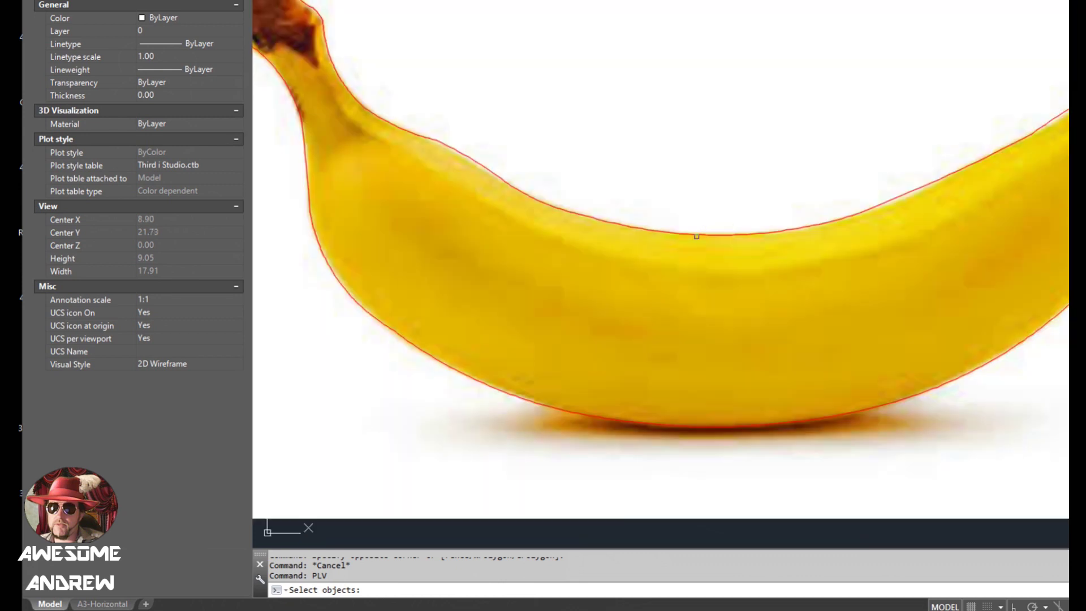
{"action": "scroll", "coordinate": [696, 236], "scroll_direction": "up", "scroll_amount": 2}
{"action": "left_click", "coordinate": [696, 235]}
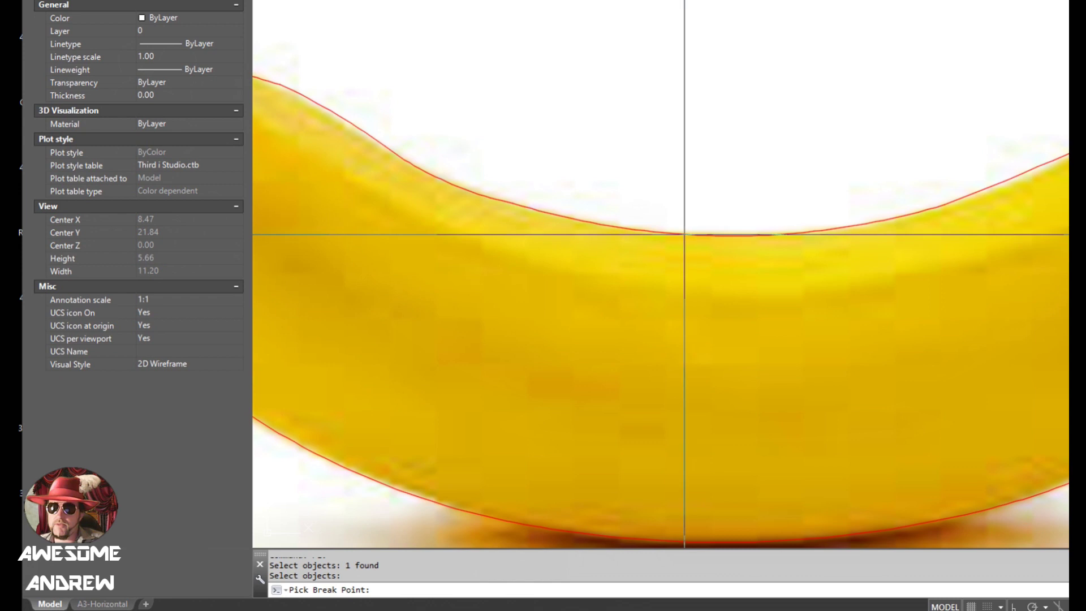
{"action": "scroll", "coordinate": [616, 227], "scroll_direction": "down", "scroll_amount": 1}
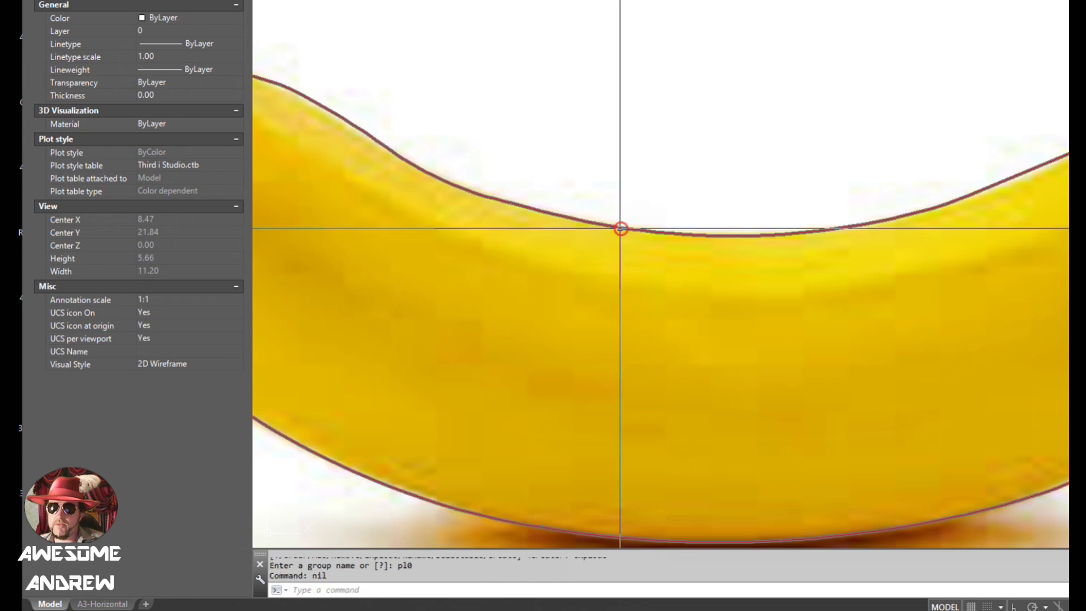
{"action": "left_click", "coordinate": [622, 229]}
{"action": "scroll", "coordinate": [622, 232], "scroll_direction": "down", "scroll_amount": 1}
{"action": "key", "text": "Escape"}
{"action": "scroll", "coordinate": [667, 233], "scroll_direction": "up", "scroll_amount": 2}
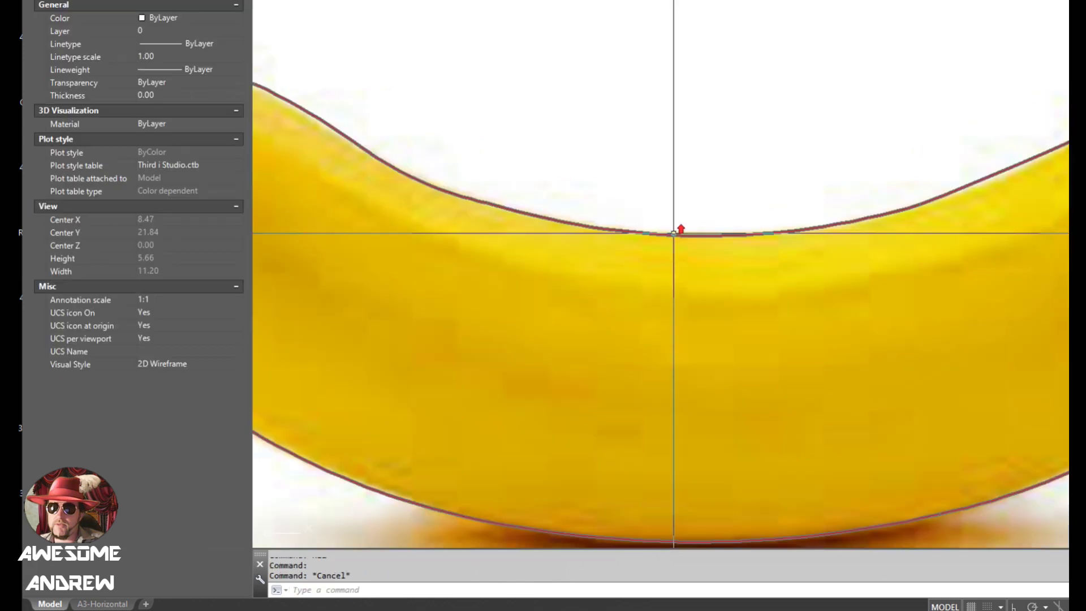
Add a second vertex with PLV on the upper edge, just right of the first added one, and check the outline's grips.
{"action": "type", "text": "PLV"}
{"action": "key", "text": "Return"}
{"action": "left_click", "coordinate": [670, 234]}
{"action": "scroll", "coordinate": [672, 235], "scroll_direction": "down", "scroll_amount": 1}
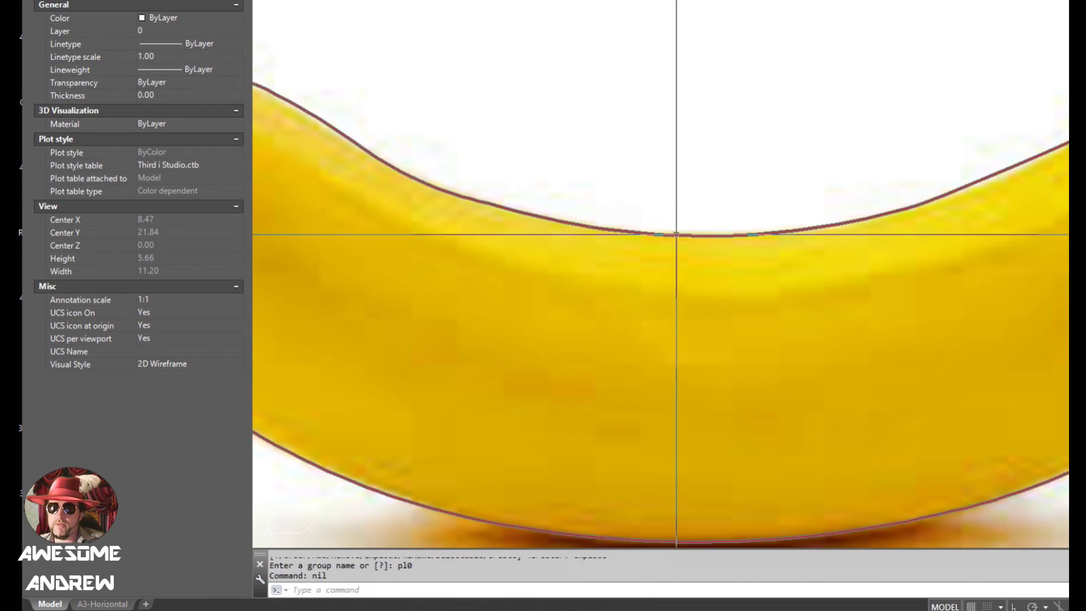
{"action": "scroll", "coordinate": [668, 248], "scroll_direction": "down", "scroll_amount": 1}
{"action": "scroll", "coordinate": [668, 248], "scroll_direction": "down", "scroll_amount": 1}
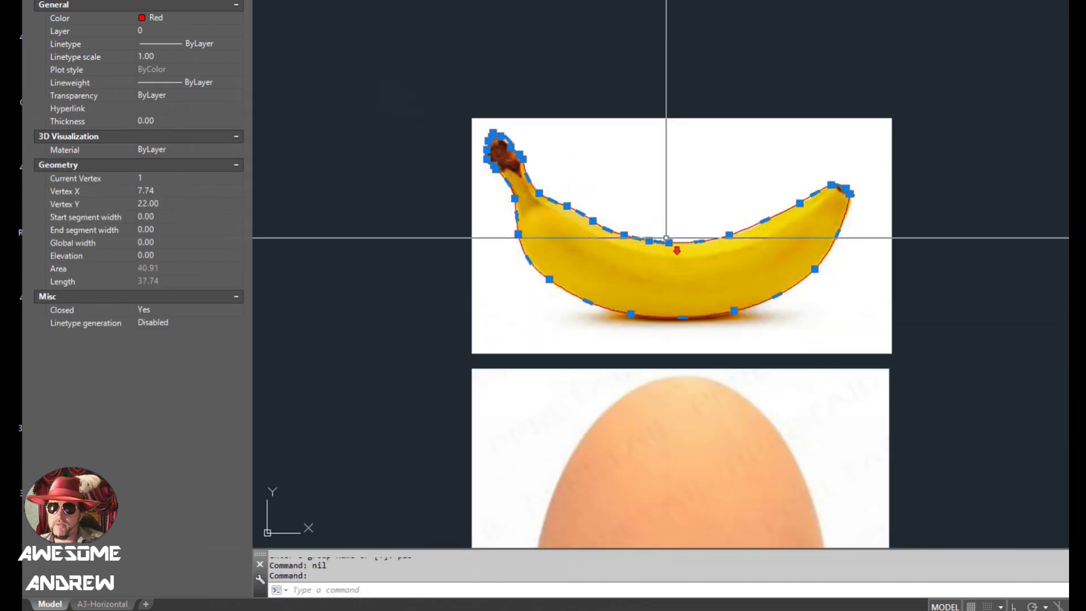
{"action": "key", "text": "Escape"}
Try stretching the second added vertex downward into the banana, and undo the stretch.
{"action": "scroll", "coordinate": [668, 237], "scroll_direction": "up", "scroll_amount": 2}
{"action": "left_click", "coordinate": [664, 241]}
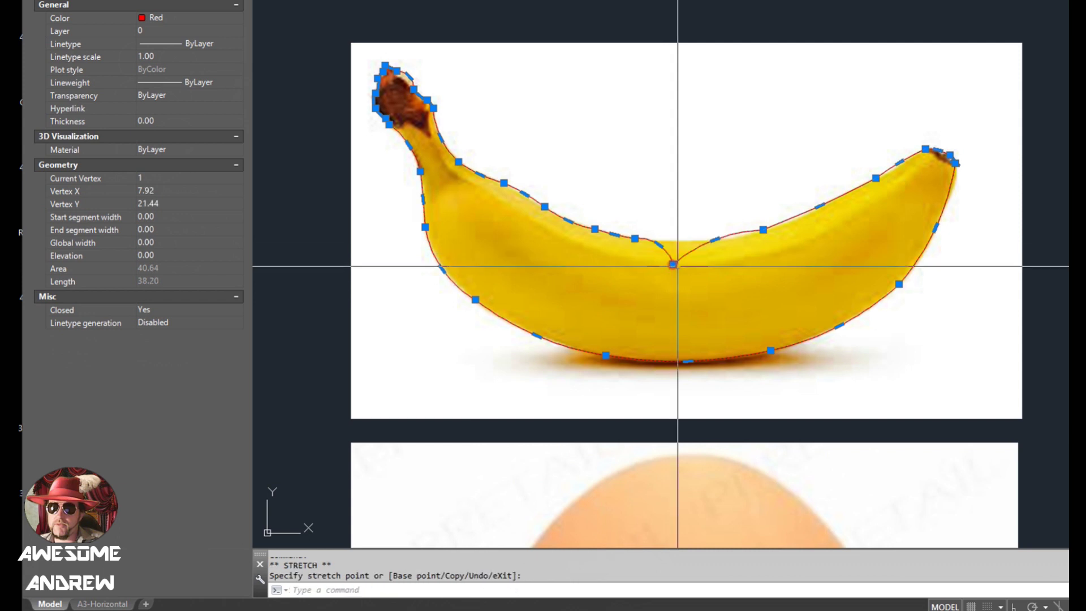
{"action": "key", "text": "Escape"}
{"action": "key", "text": "Escape"}
Add two vertices with PLV to the outline along the left edge of the dark stem tip.
{"action": "middle_click_drag", "start_coordinate": [520, 202], "coordinate": [605, 249]}
{"action": "scroll", "coordinate": [469, 130], "scroll_direction": "up", "scroll_amount": 8}
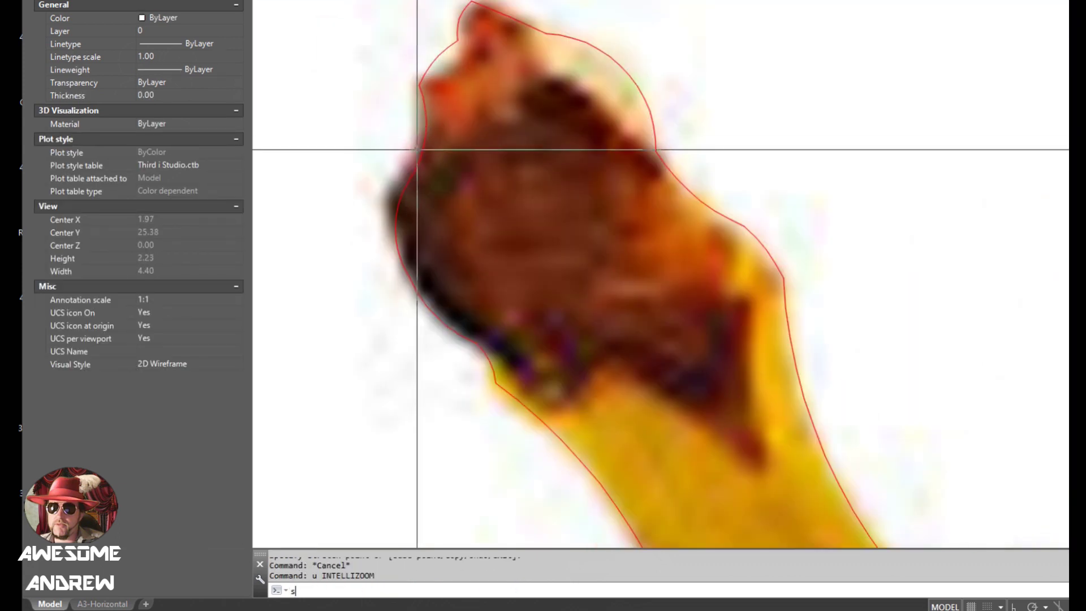
{"action": "key", "text": "BackSpace"}
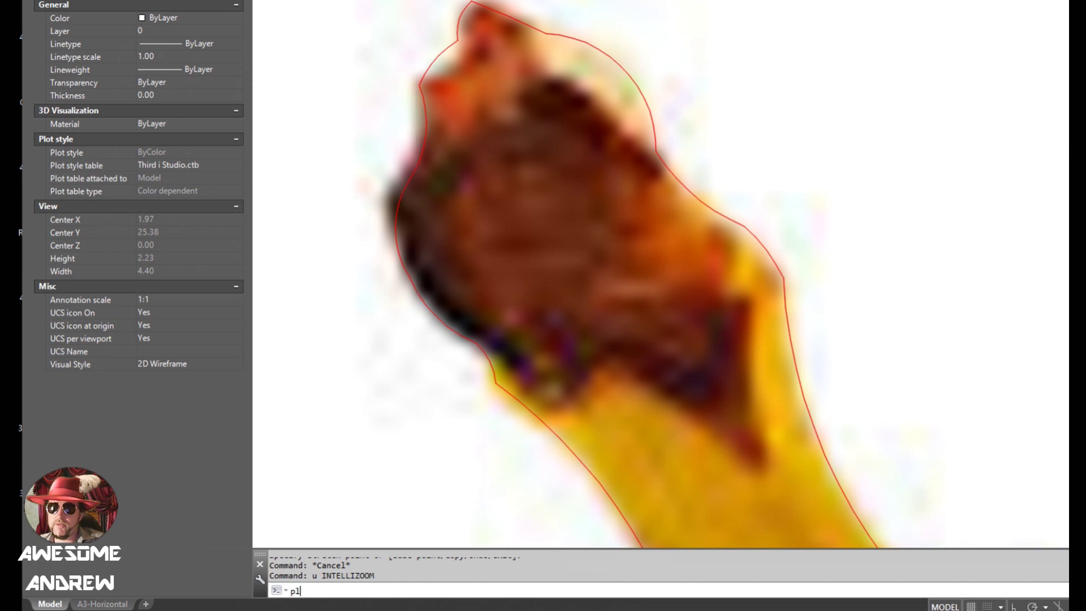
{"action": "type", "text": "plv"}
{"action": "key", "text": "Return"}
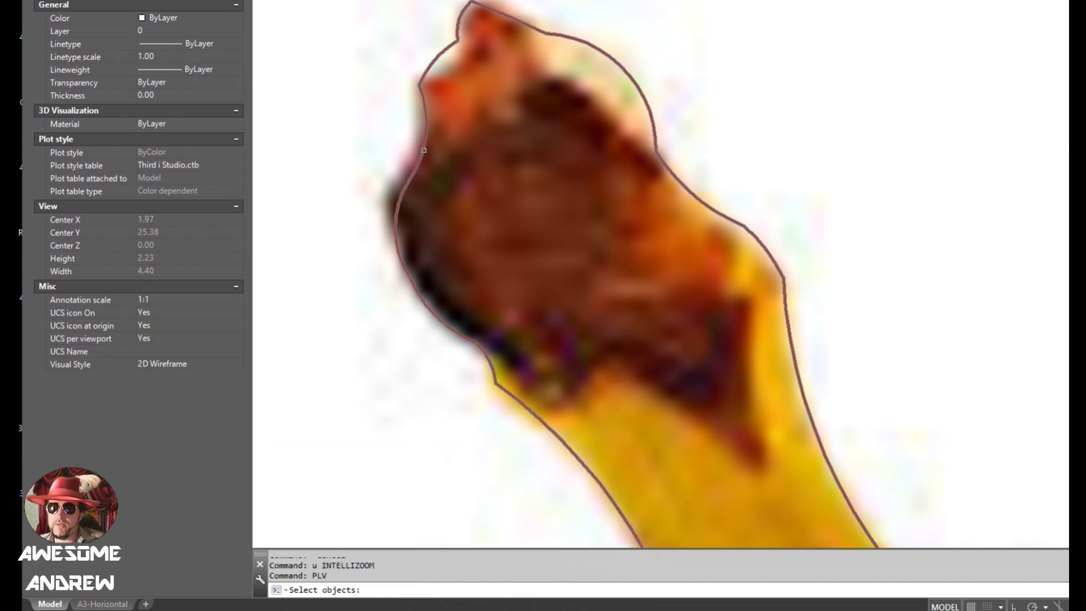
{"action": "left_click", "coordinate": [422, 148]}
{"action": "left_click", "coordinate": [424, 138]}
{"action": "key", "text": "Return"}
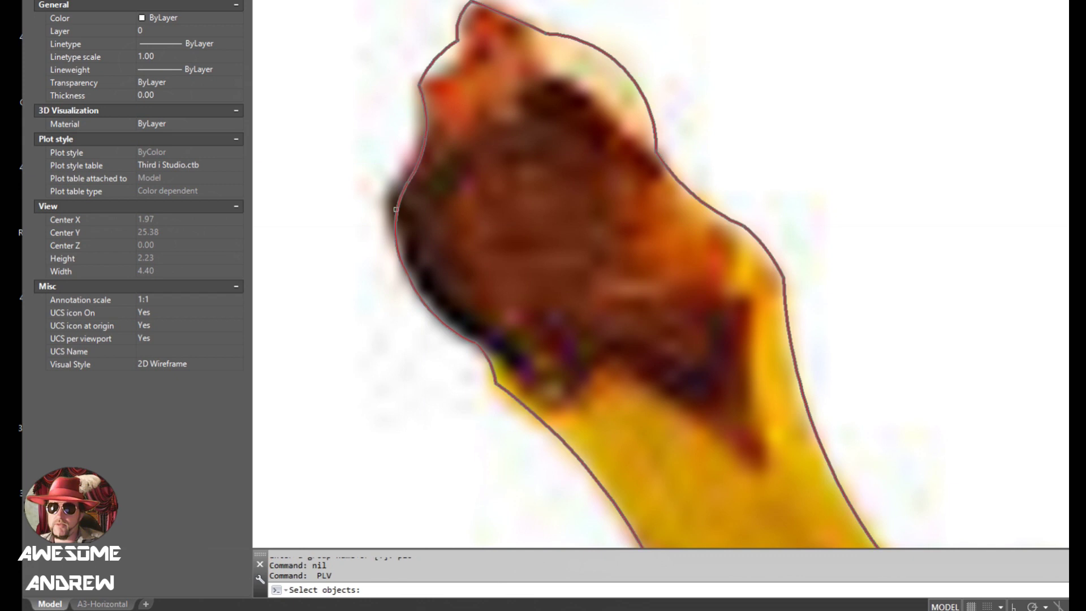
{"action": "left_click", "coordinate": [397, 204]}
{"action": "key", "text": "Return"}
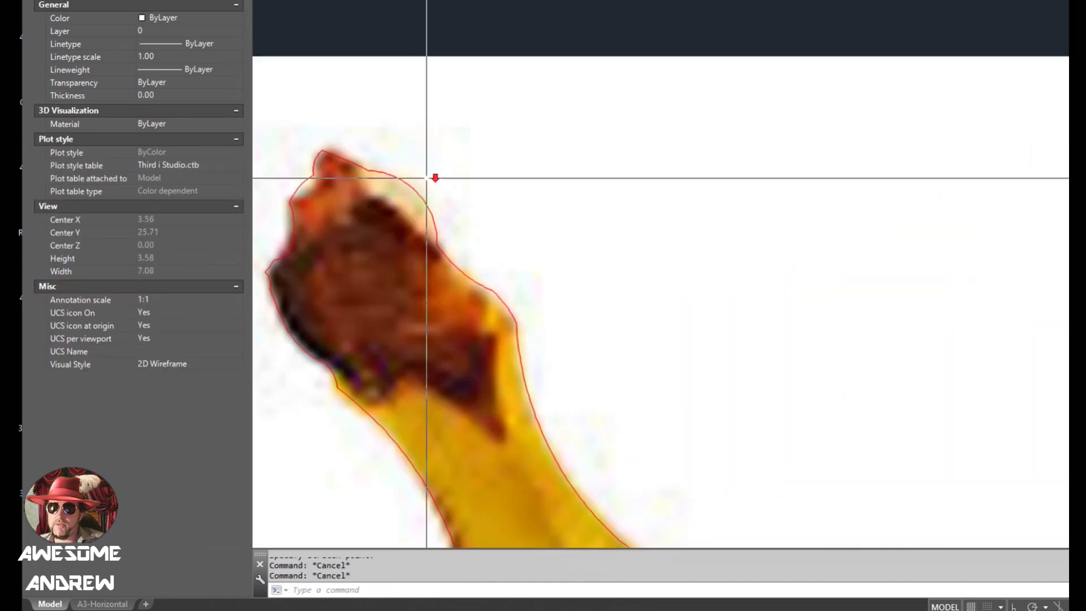
{"action": "scroll", "coordinate": [580, 316], "scroll_direction": "down", "scroll_amount": 6}
{"action": "middle_click_drag", "start_coordinate": [580, 316], "coordinate": [495, 155]}
{"action": "scroll", "coordinate": [524, 242], "scroll_direction": "down", "scroll_amount": 1}
{"action": "middle_click_drag", "start_coordinate": [531, 323], "coordinate": [526, 156]}
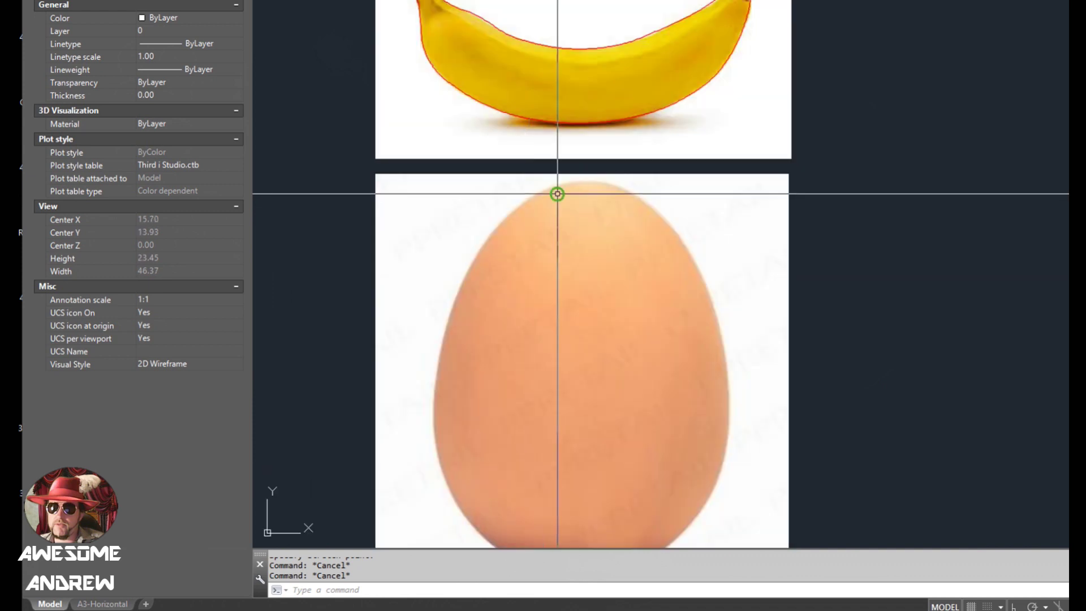
{"action": "mouse_move", "coordinate": [558, 194]}
{"action": "middle_mouse_down"}
{"action": "mouse_move", "coordinate": [534, 113]}
{"action": "mouse_move", "coordinate": [553, 209]}
{"action": "mouse_move", "coordinate": [546, 193]}
{"action": "middle_mouse_up"}
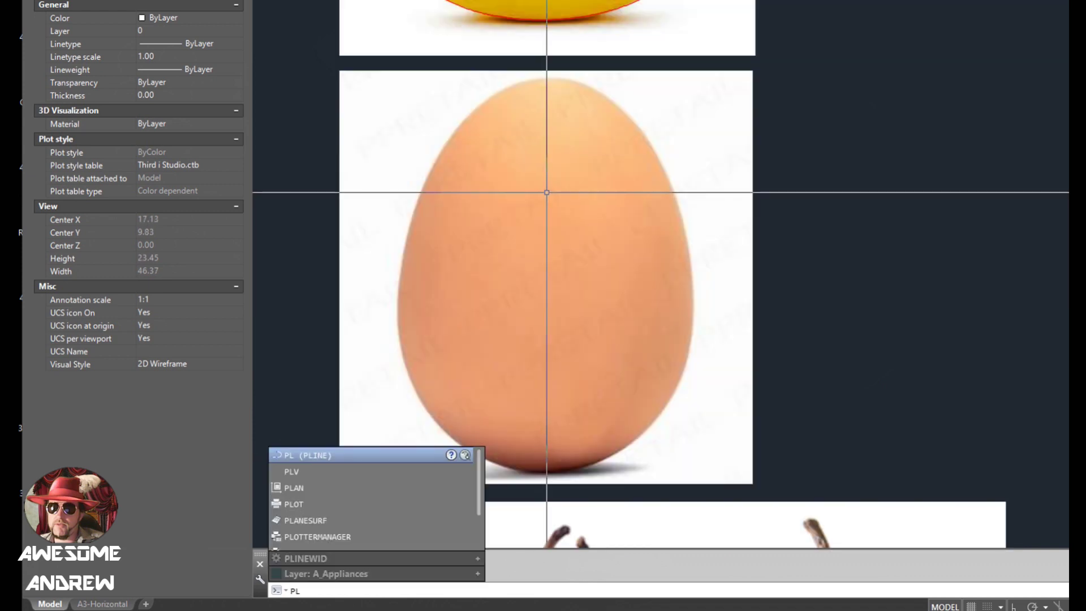
{"action": "key", "text": "Return"}
{"action": "left_click", "coordinate": [548, 79]}
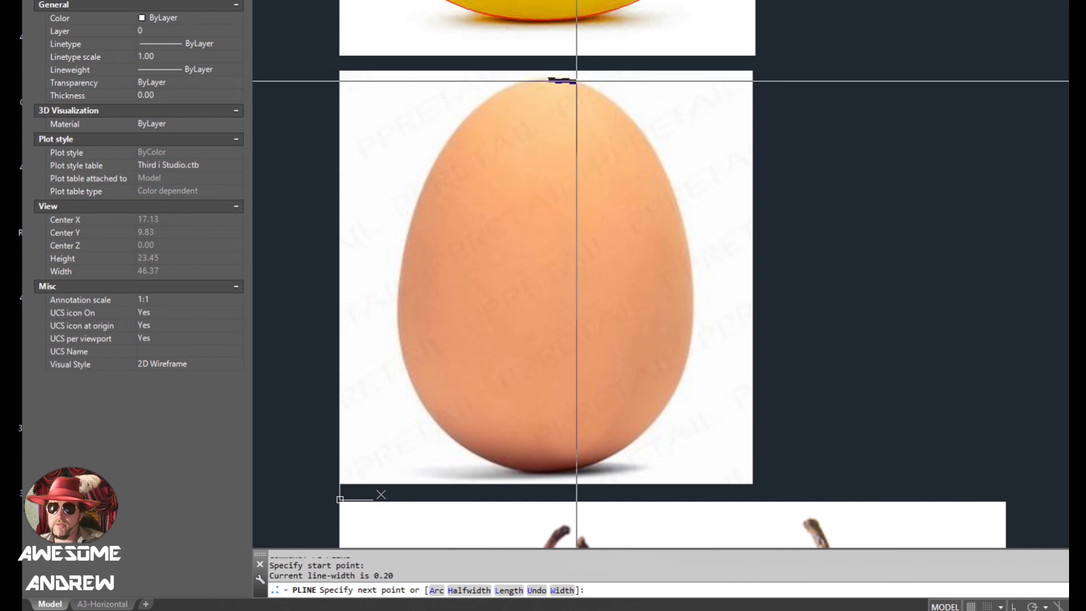
{"action": "type", "text": "a"}
{"action": "key", "text": "Return"}
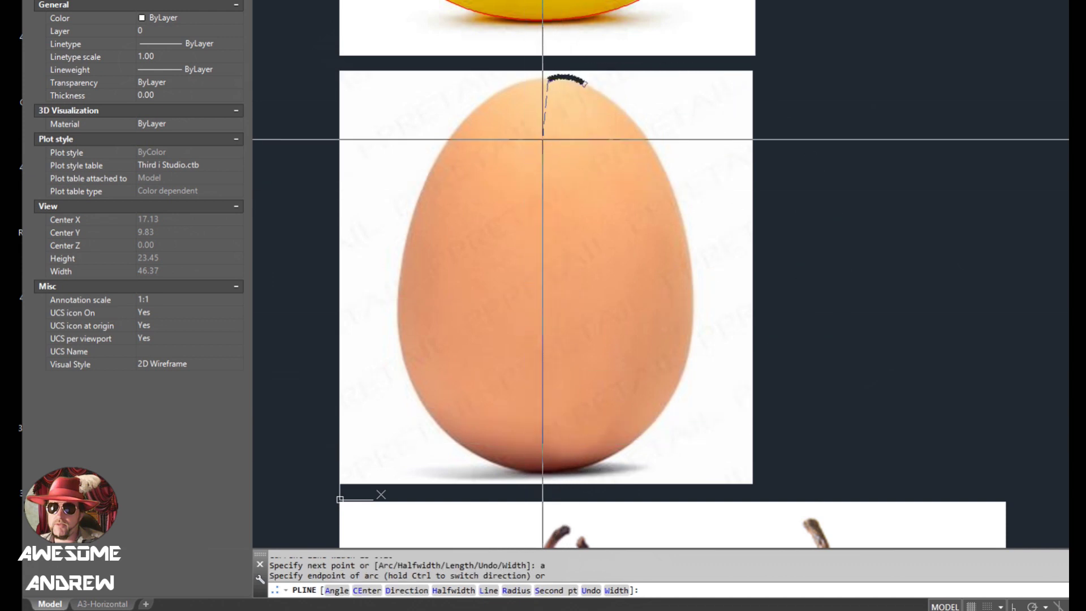
{"action": "key", "text": "Escape"}
{"action": "key", "text": "Escape"}
{"action": "key", "text": "Escape"}
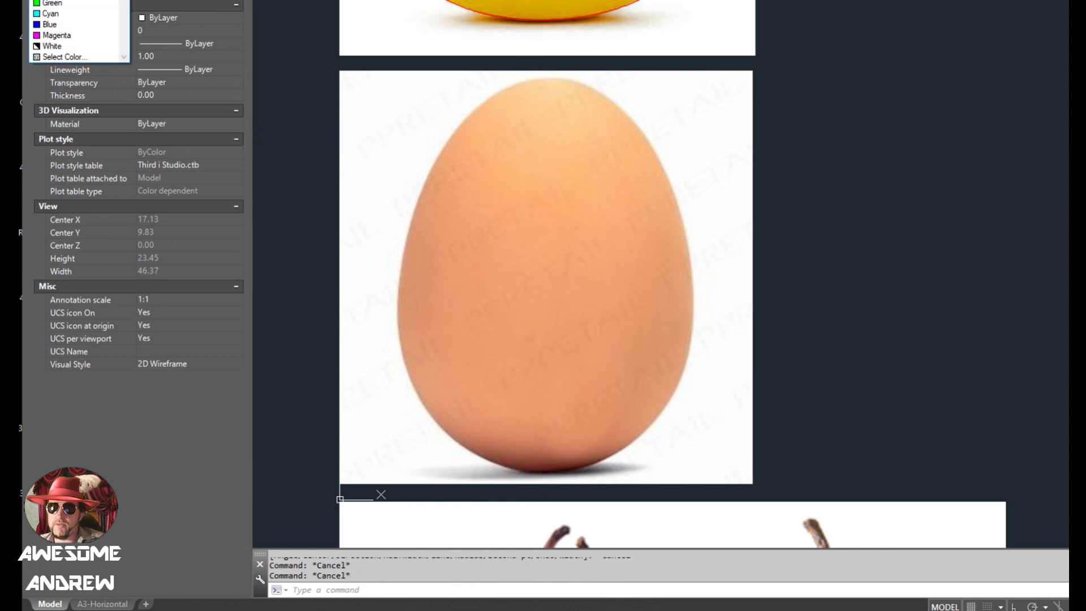
Set the current colour to red and start a polyline at the egg's top with a second-point arc along its upper right edge.
{"action": "left_click", "coordinate": [110, 1]}
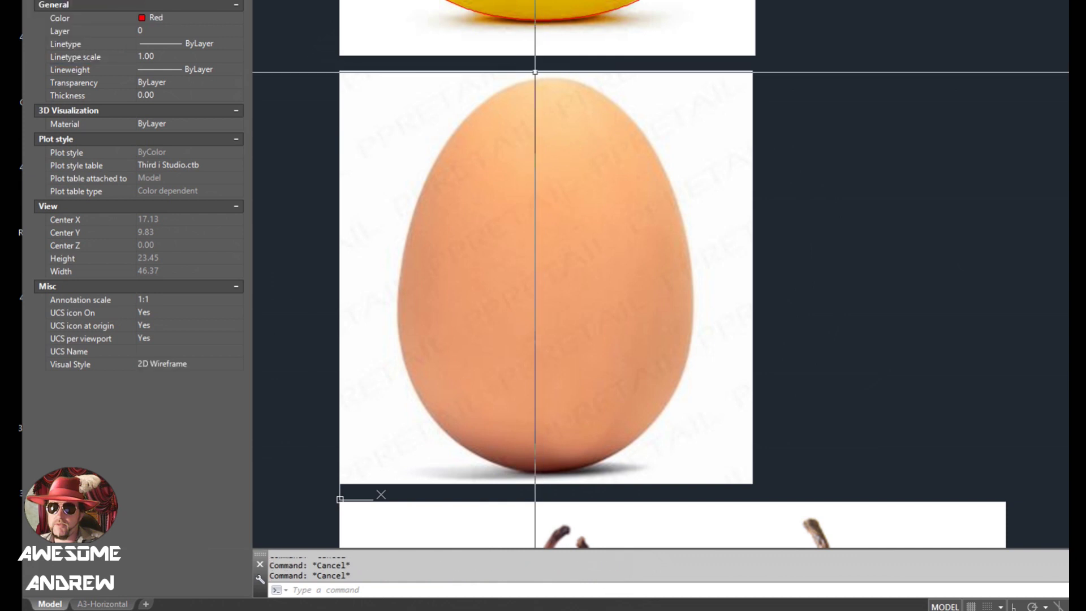
{"action": "type", "text": "pl"}
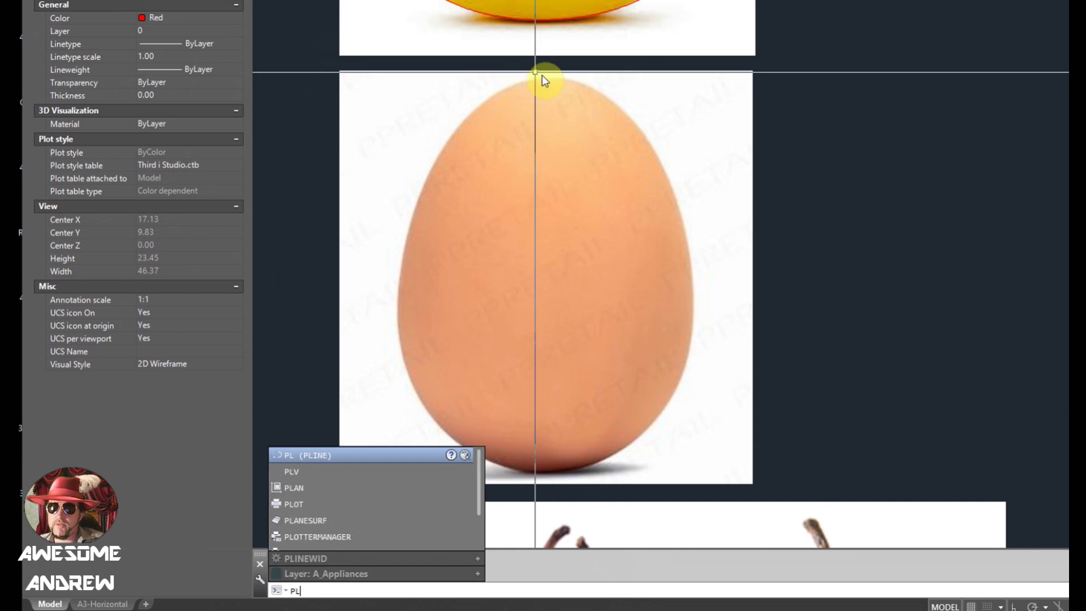
{"action": "key", "text": "Return"}
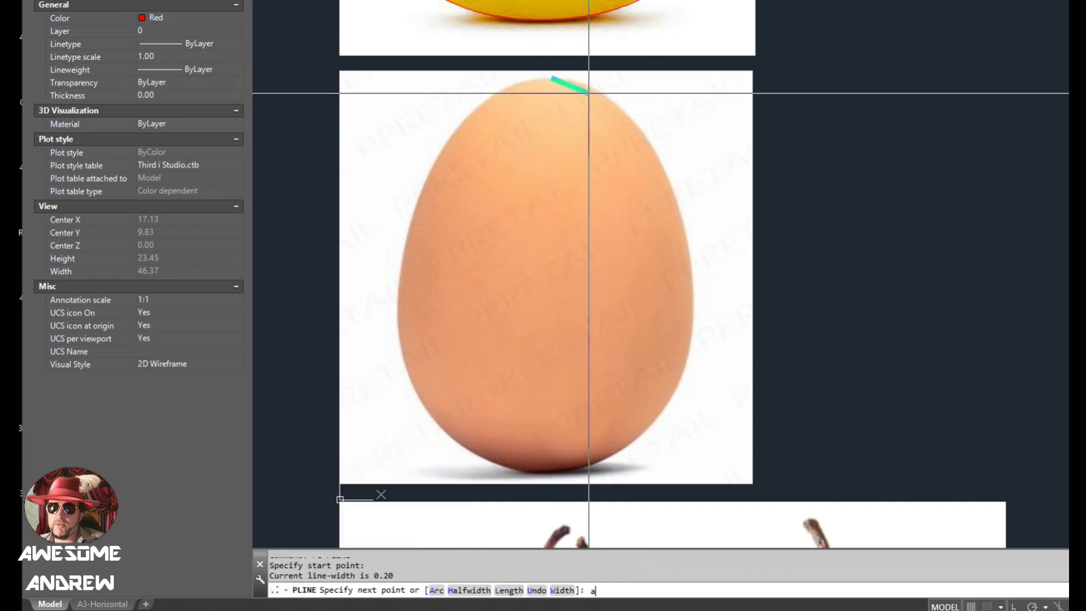
{"action": "key", "text": "Return"}
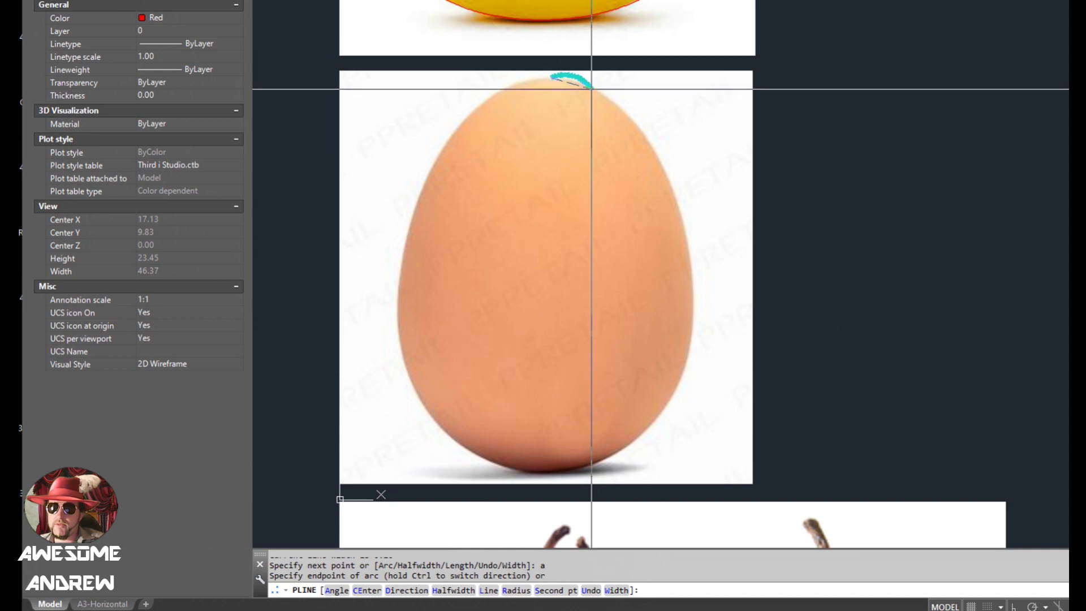
{"action": "type", "text": "s"}
{"action": "key", "text": "Return"}
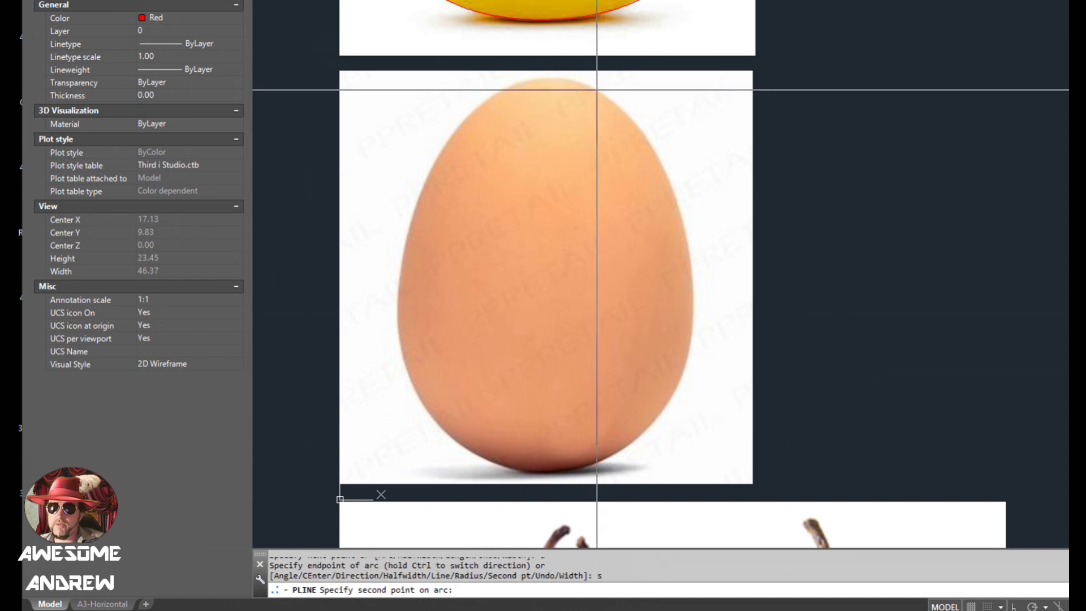
{"action": "left_click", "coordinate": [595, 90]}
{"action": "middle_click_drag", "start_coordinate": [620, 128], "coordinate": [585, 19]}
Continue the egg polyline with two second-point arcs down the right edge to the egg's widest point.
{"action": "type", "text": "se Direction Halfwidth"}
{"action": "key", "text": "Return"}
{"action": "left_click", "coordinate": [625, 58]}
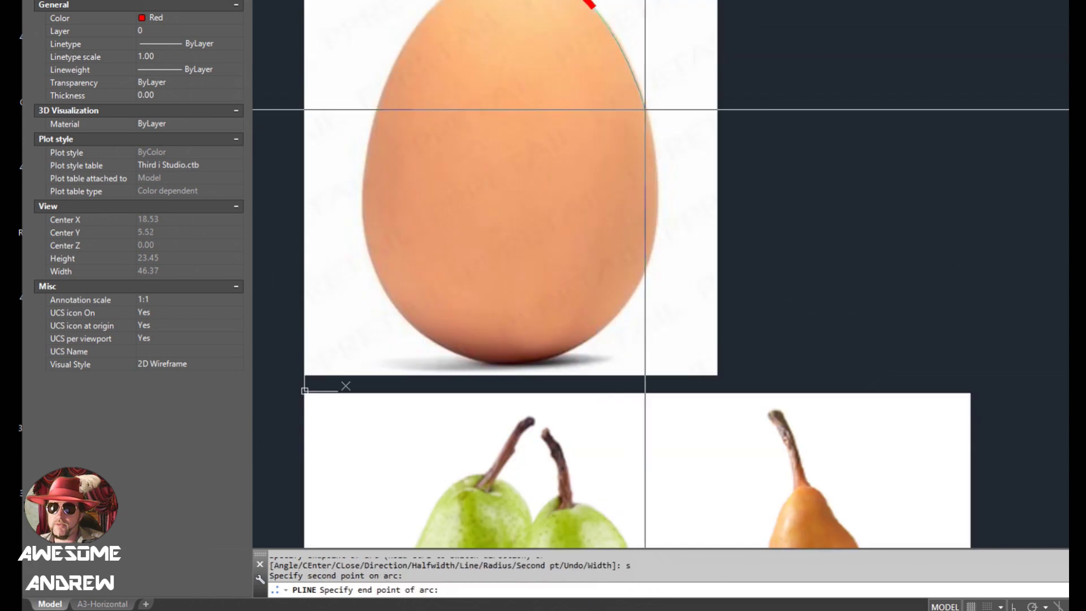
{"action": "left_click", "coordinate": [645, 109]}
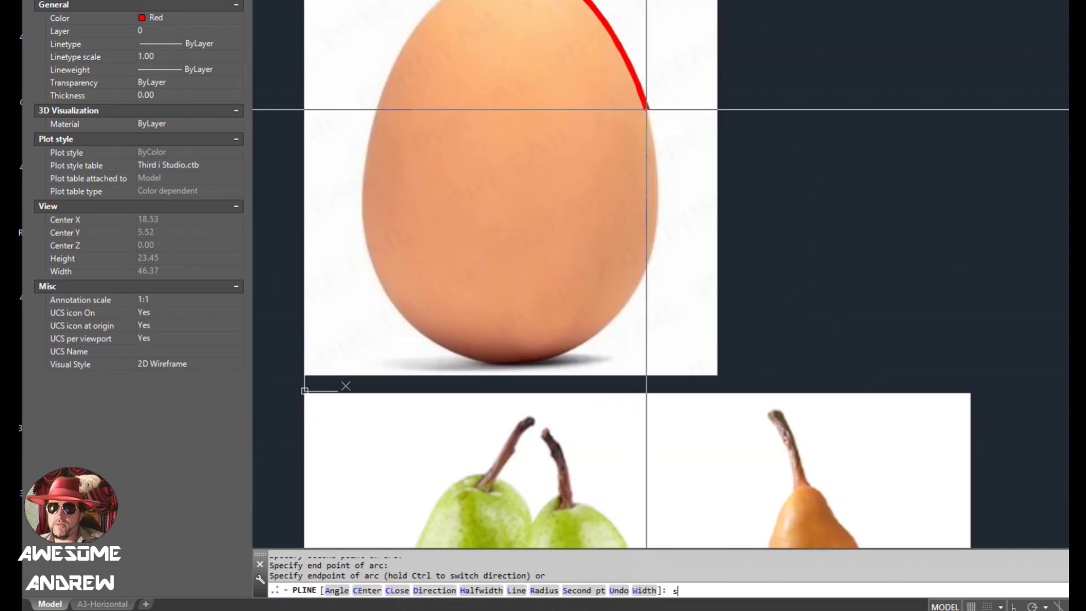
{"action": "type", "text": "s"}
{"action": "key", "text": "Return"}
{"action": "left_click", "coordinate": [651, 147]}
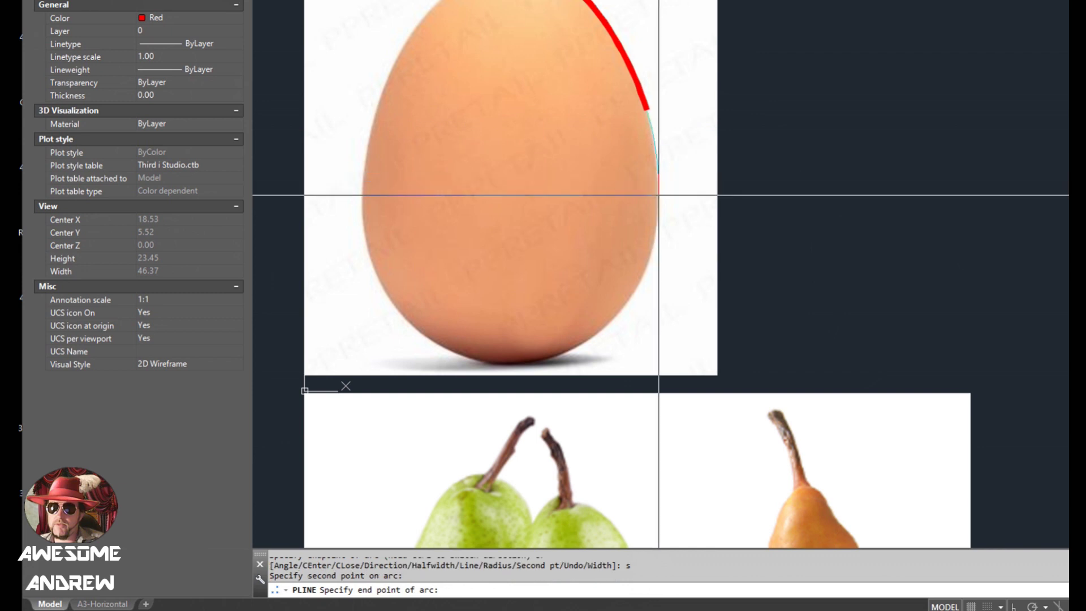
{"action": "left_click", "coordinate": [659, 198]}
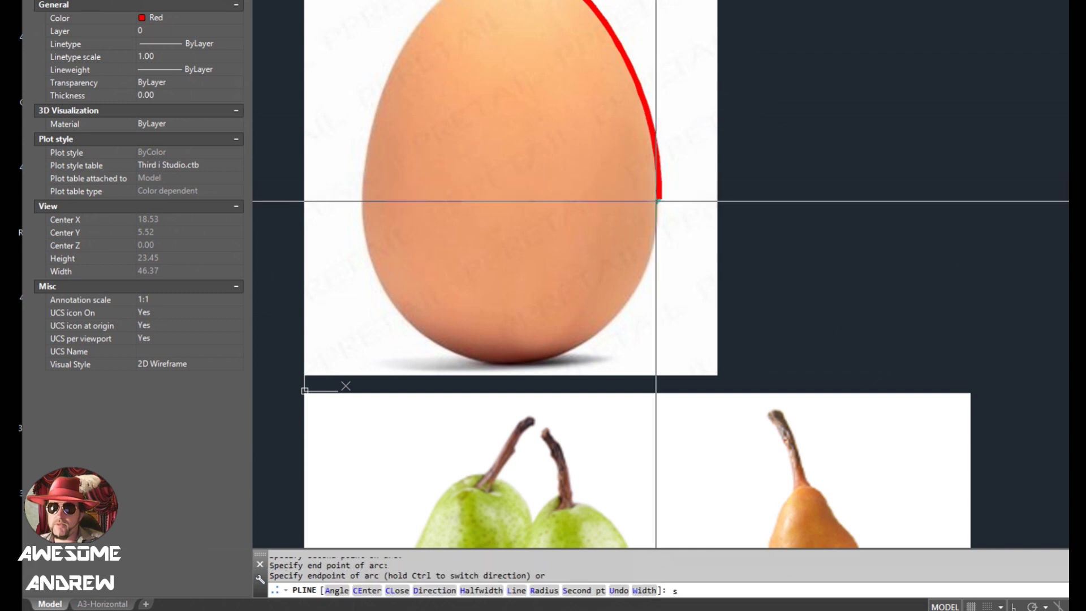
Add two more second-point arcs following the egg's lower right edge toward its base.
{"action": "type", "text": "s"}
{"action": "key", "text": "Return"}
{"action": "middle_click_drag", "start_coordinate": [656, 201], "coordinate": [656, 89]}
{"action": "left_click", "coordinate": [649, 144]}
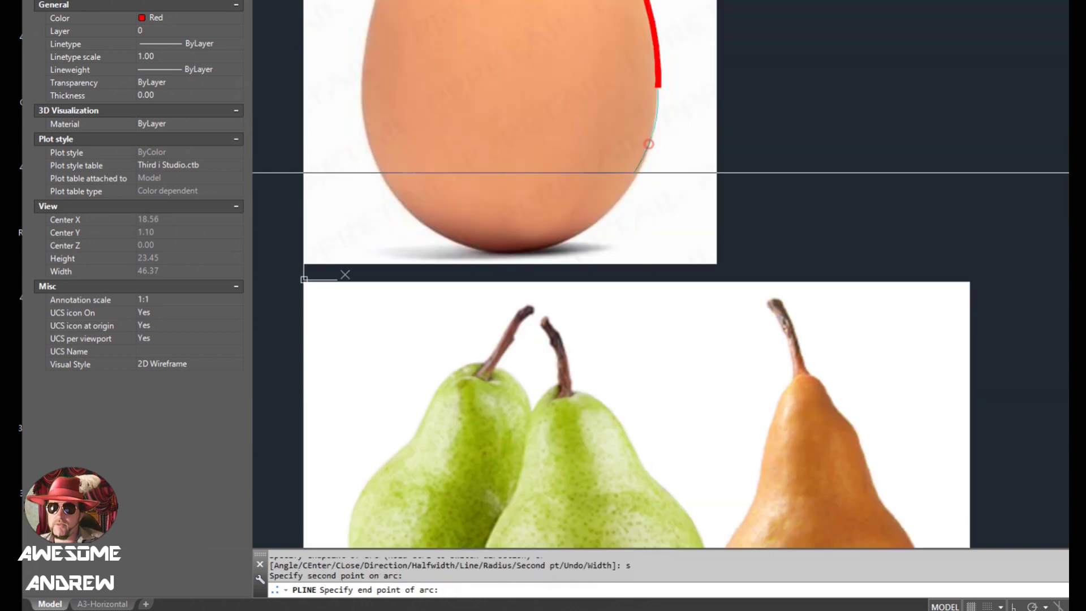
{"action": "left_click", "coordinate": [629, 183]}
{"action": "middle_click_drag", "start_coordinate": [618, 179], "coordinate": [631, 125]}
{"action": "type", "text": "s"}
{"action": "key", "text": "Return"}
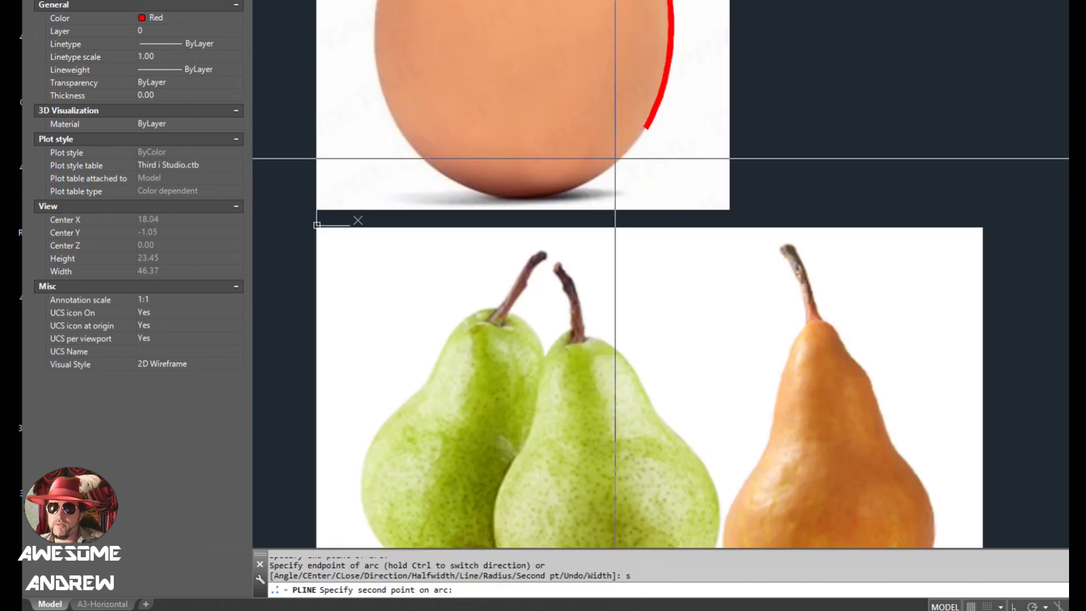
{"action": "left_click", "coordinate": [622, 163]}
{"action": "left_click", "coordinate": [578, 187]}
Trace the last second-point arc to the middle of the egg's base and end the open polyline.
{"action": "type", "text": "s"}
{"action": "key", "text": "Return"}
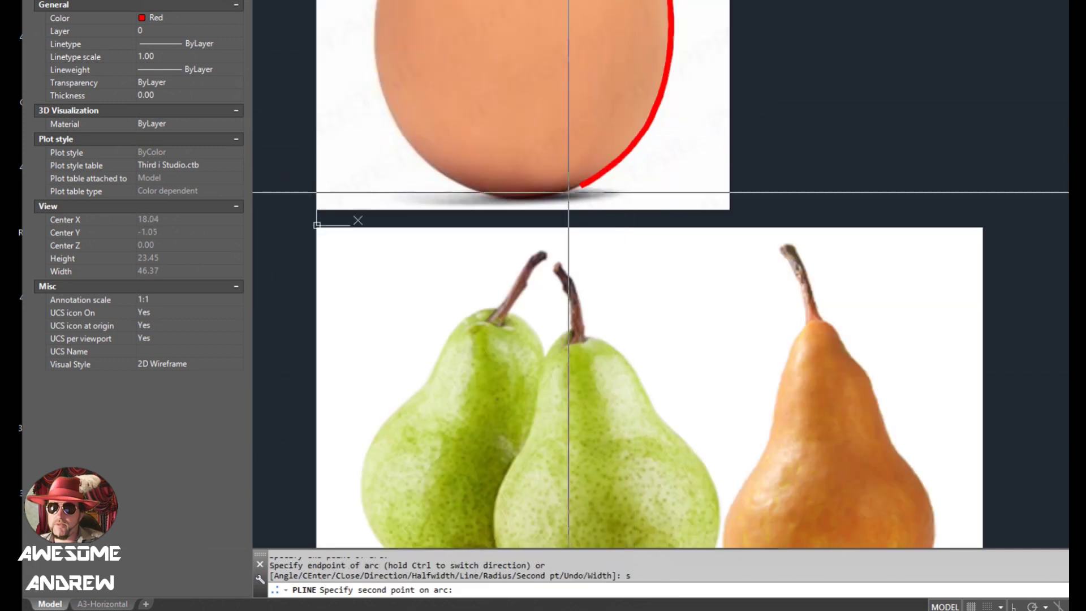
{"action": "left_click", "coordinate": [563, 195]}
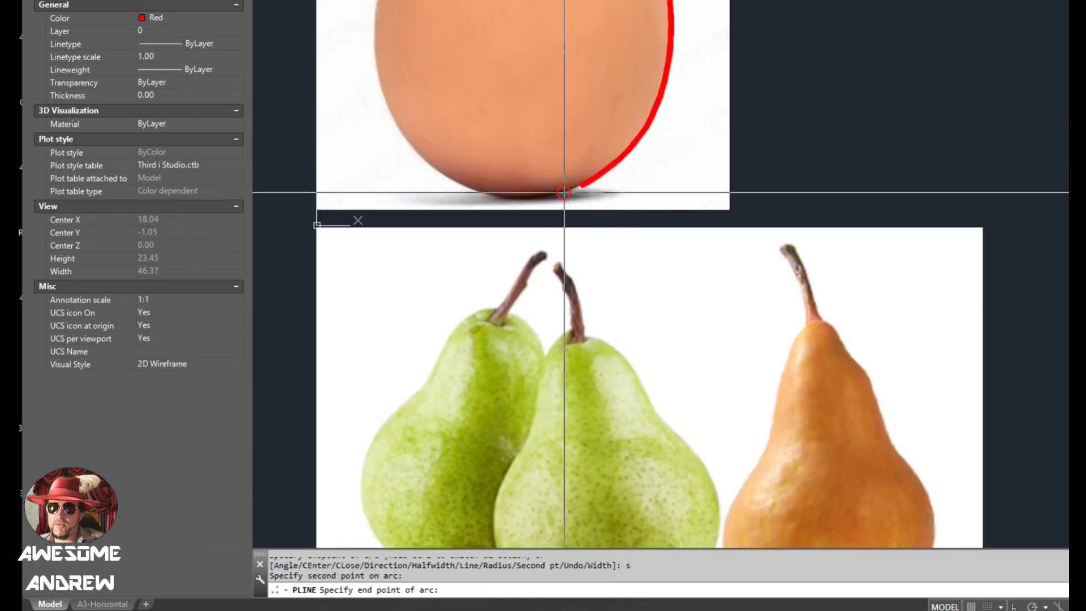
{"action": "left_click", "coordinate": [522, 197]}
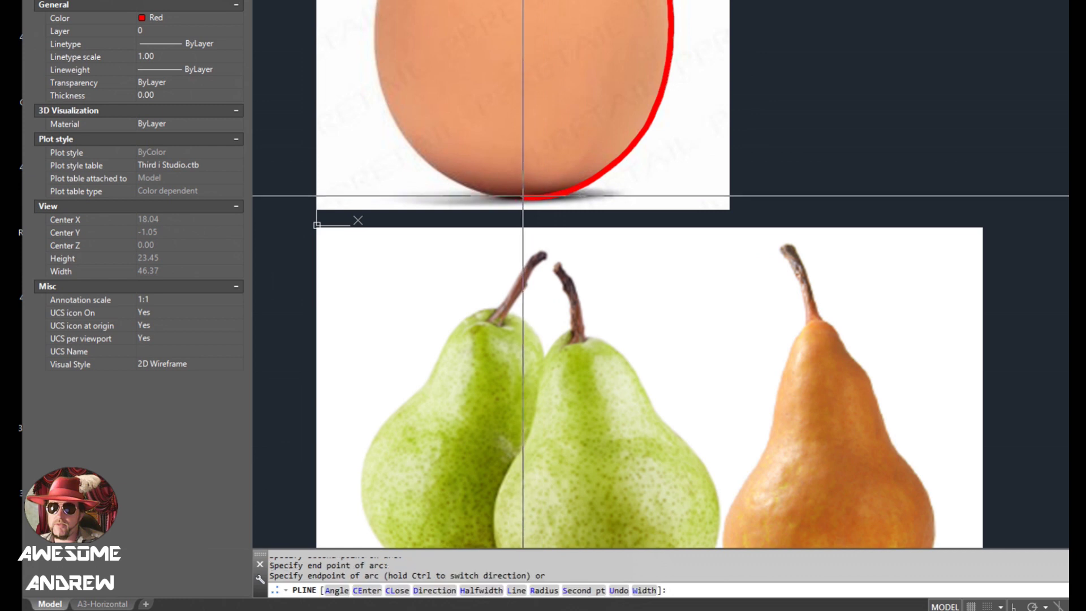
{"action": "key", "text": "Return"}
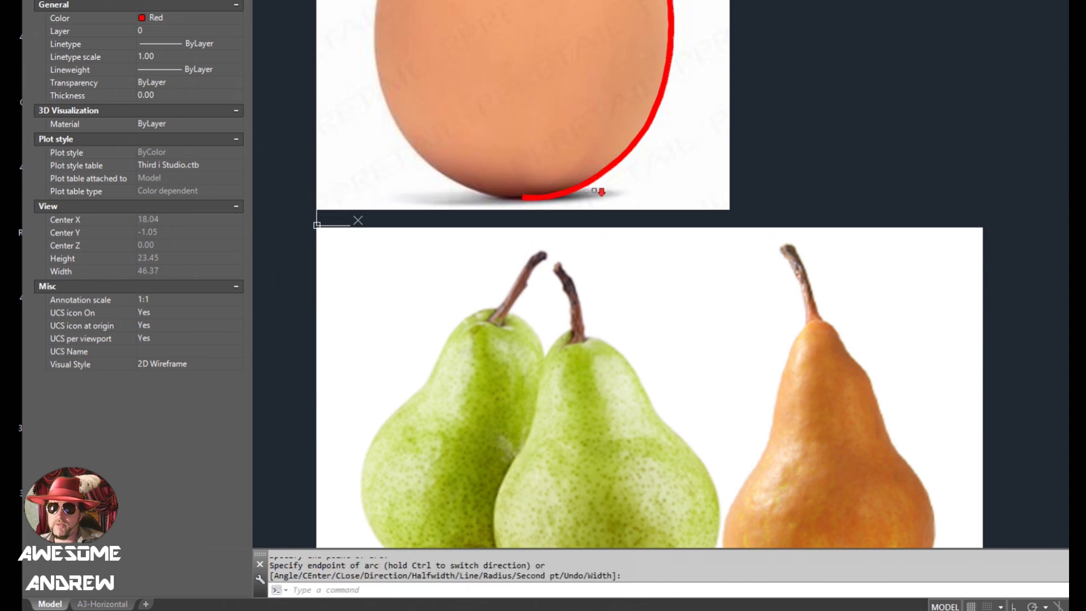
{"action": "scroll", "coordinate": [596, 195], "scroll_direction": "down", "scroll_amount": 1}
{"action": "middle_click_drag", "start_coordinate": [602, 131], "coordinate": [603, 131]}
{"action": "key", "text": "Escape"}
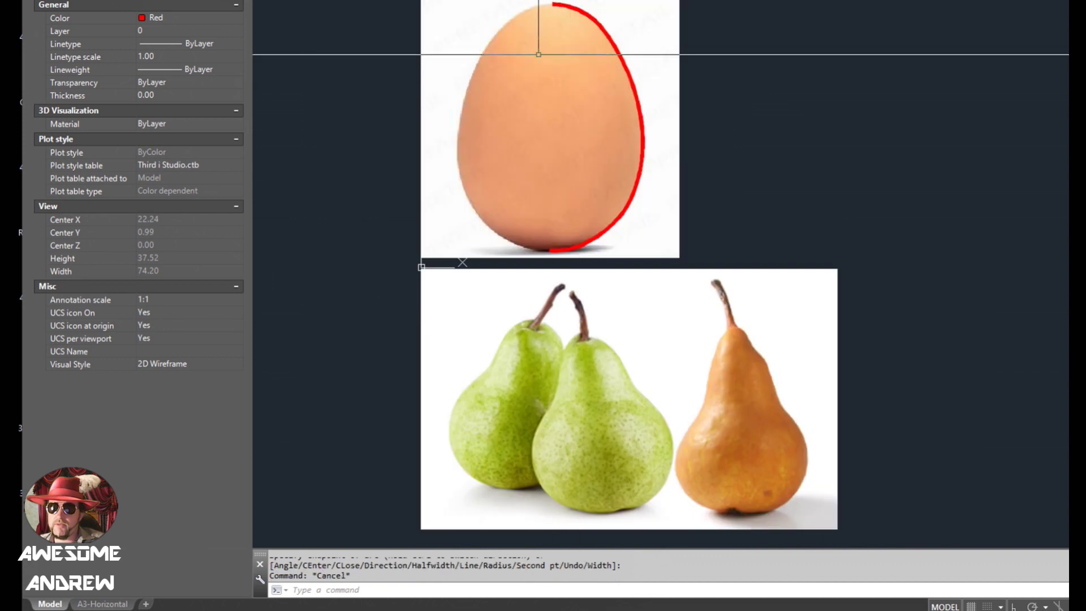
Draw a vertical line about 17.7 units long from the polyline's top endpoint down past the egg's base, with object snap and ortho on.
{"action": "type", "text": "1"}
{"action": "key", "text": "Return"}
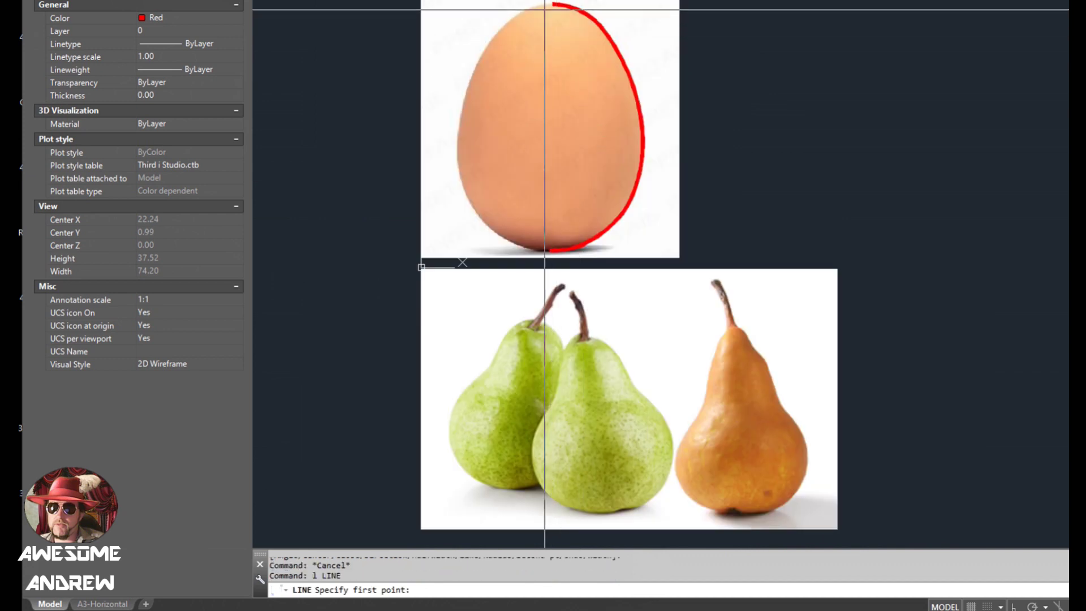
{"action": "scroll", "coordinate": [557, 22], "scroll_direction": "up", "scroll_amount": 2}
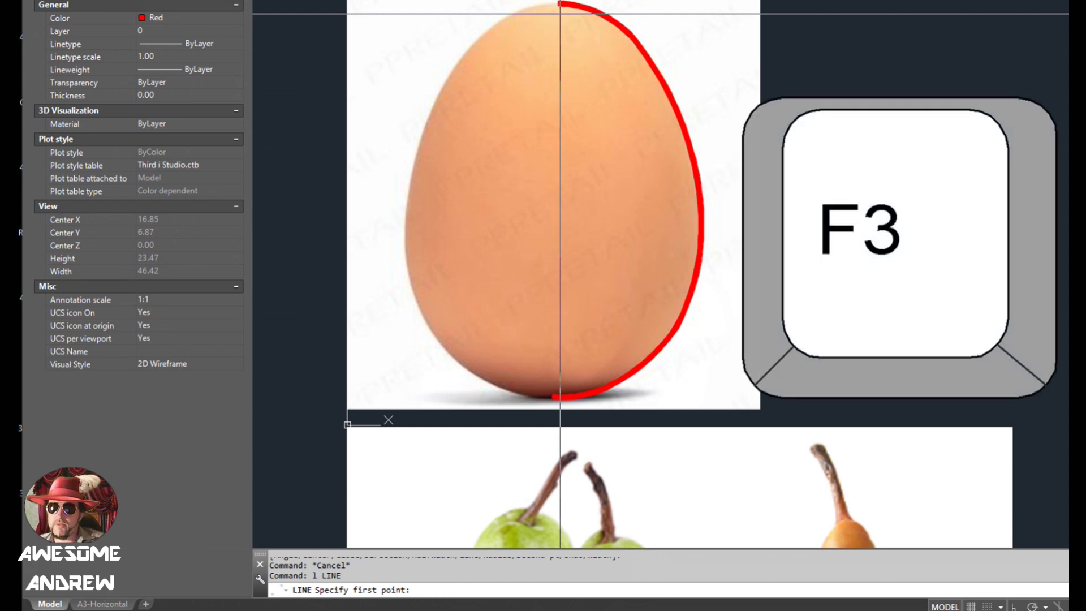
{"action": "key", "text": "F3"}
{"action": "left_click", "coordinate": [559, 3]}
{"action": "middle_click_drag", "start_coordinate": [613, 208], "coordinate": [607, 150]}
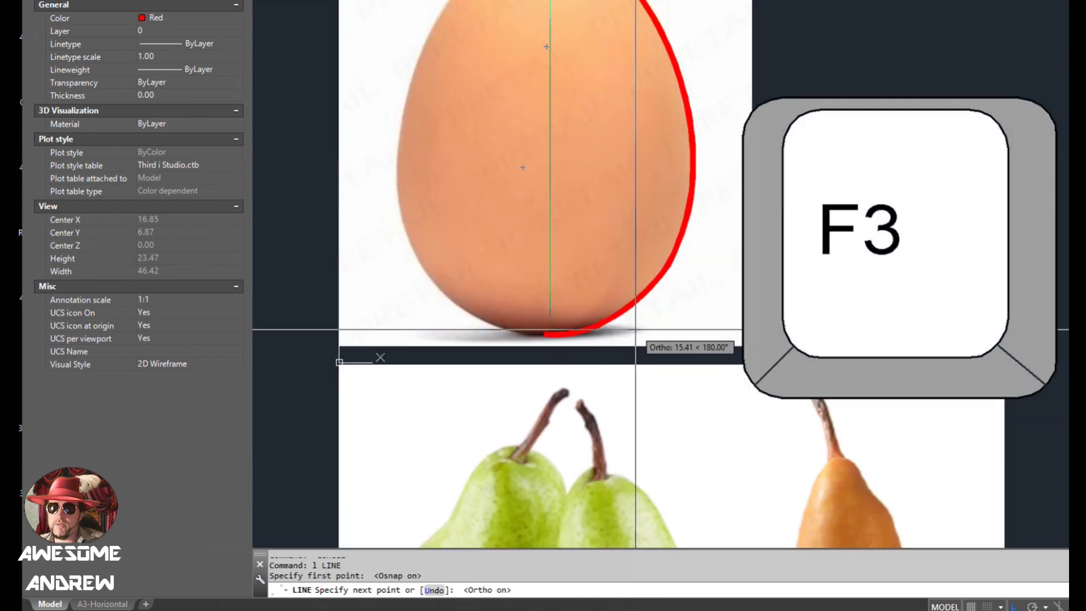
{"action": "key", "text": "F8"}
{"action": "left_click", "coordinate": [549, 385]}
{"action": "key", "text": "Escape"}
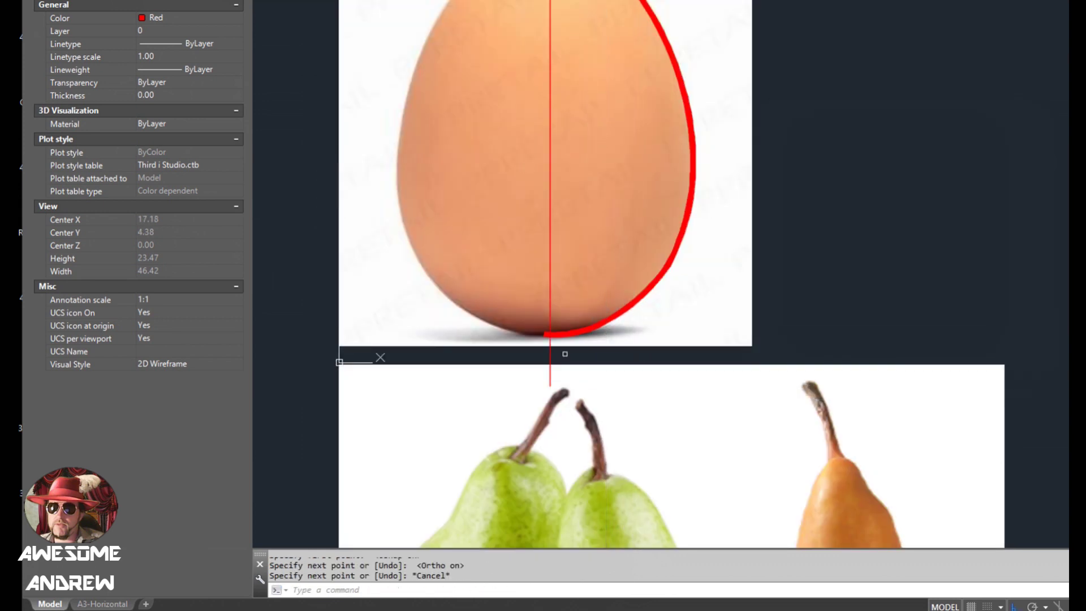
Trim the short polyline end that overshoots the vertical line at the egg's base.
{"action": "middle_click_drag", "start_coordinate": [560, 183], "coordinate": [559, 195]}
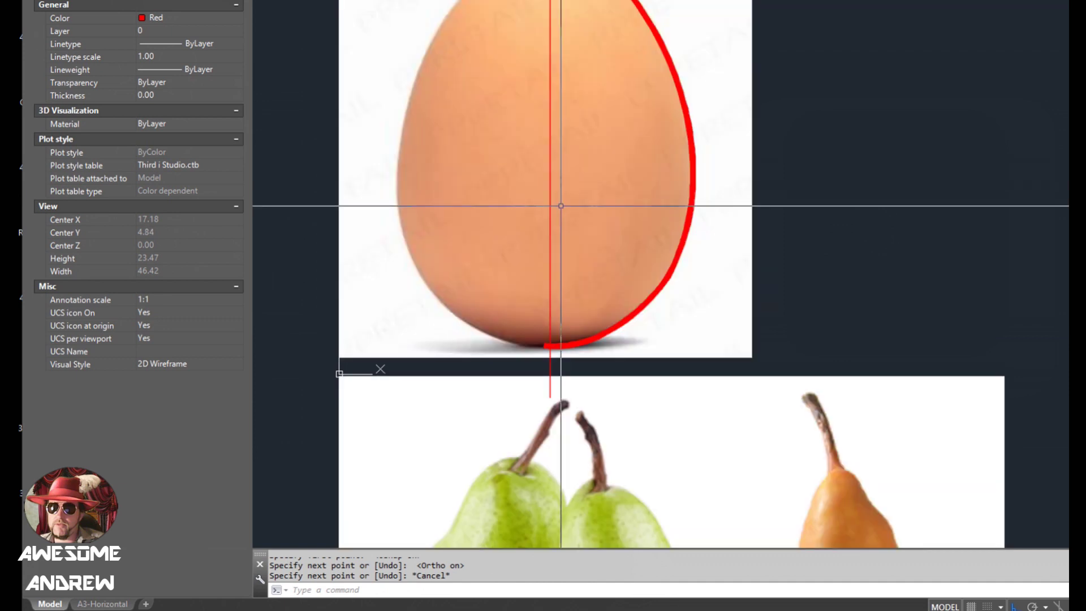
{"action": "type", "text": "ts or"}
{"action": "key", "text": "Return"}
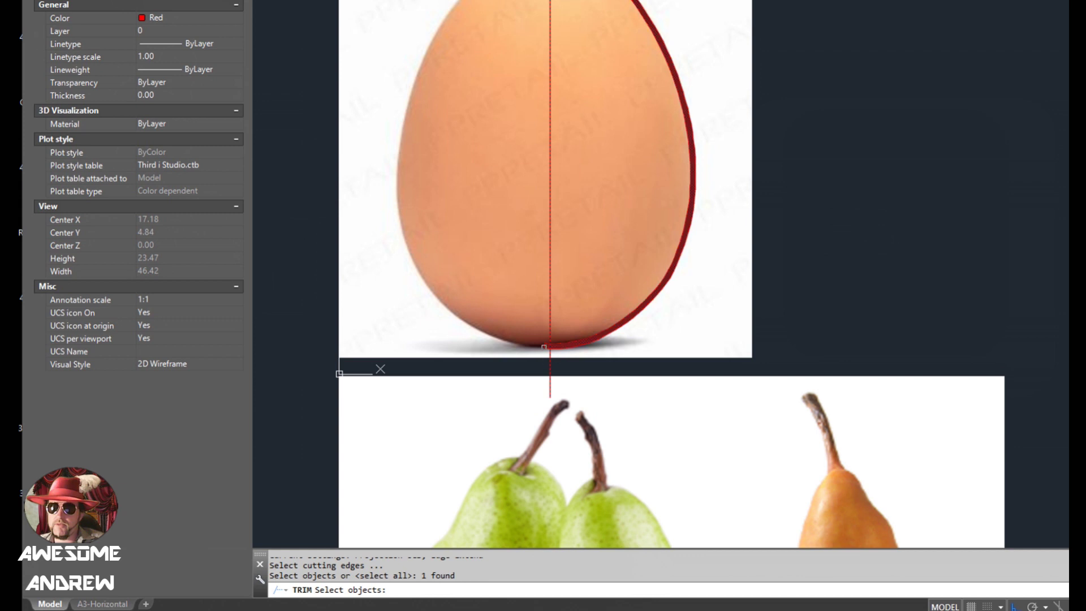
{"action": "key", "text": "Return"}
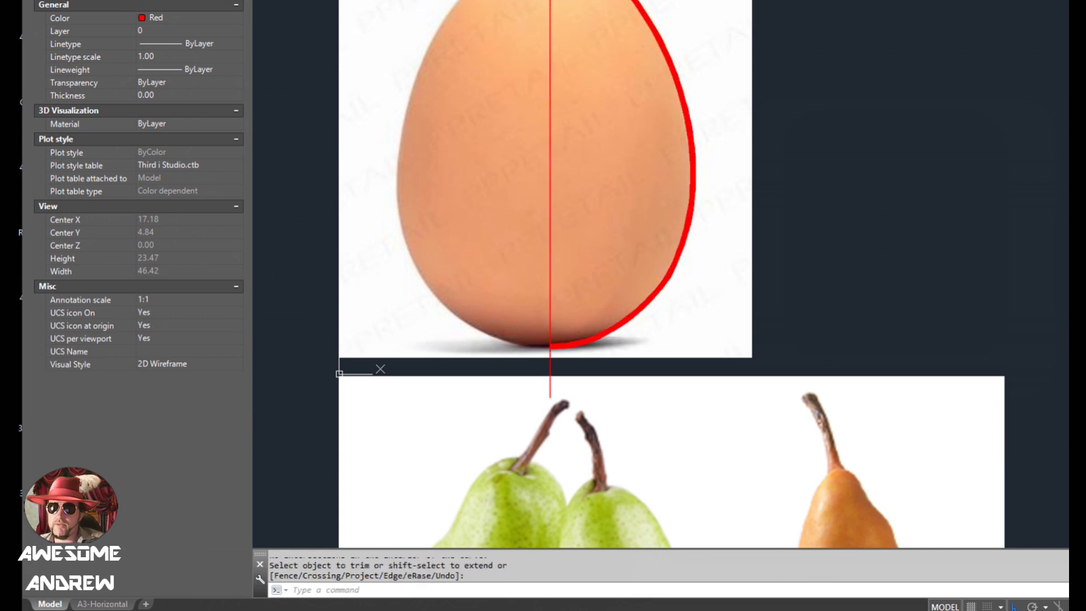
{"action": "scroll", "coordinate": [550, 320], "scroll_direction": "down", "scroll_amount": 2}
{"action": "key", "text": "Return"}
Mirror a copy of the half outline across the vertical line with grip editing, using its bottom endpoint as base and keeping the original.
{"action": "left_click", "coordinate": [604, 314]}
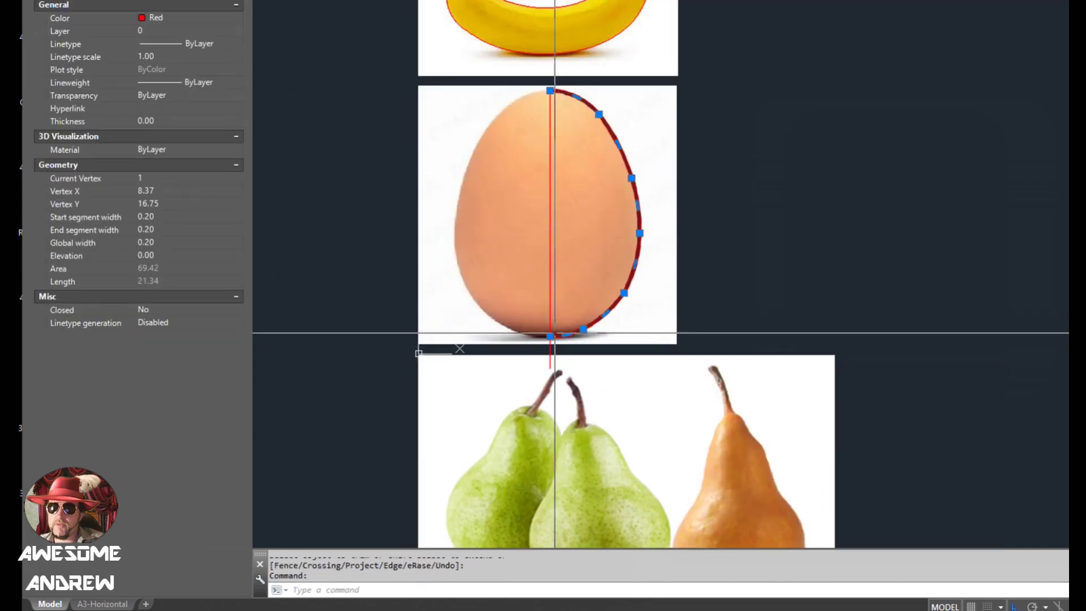
{"action": "scroll", "coordinate": [547, 337], "scroll_direction": "up", "scroll_amount": 2}
{"action": "left_click", "coordinate": [552, 335]}
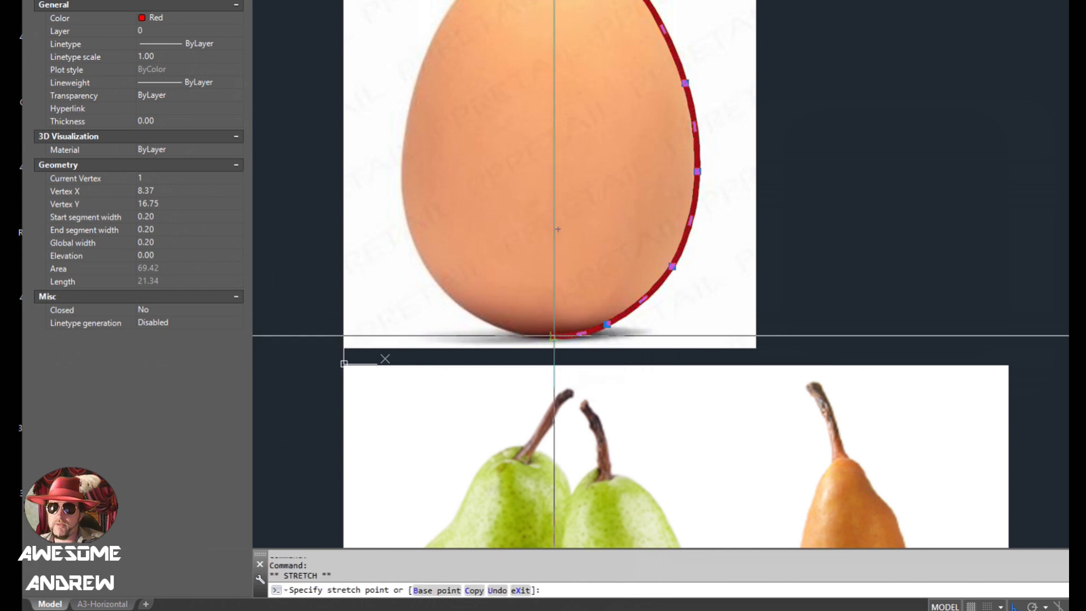
{"action": "scroll", "coordinate": [553, 335], "scroll_direction": "up", "scroll_amount": 2}
{"action": "scroll", "coordinate": [553, 336], "scroll_direction": "up", "scroll_amount": 2}
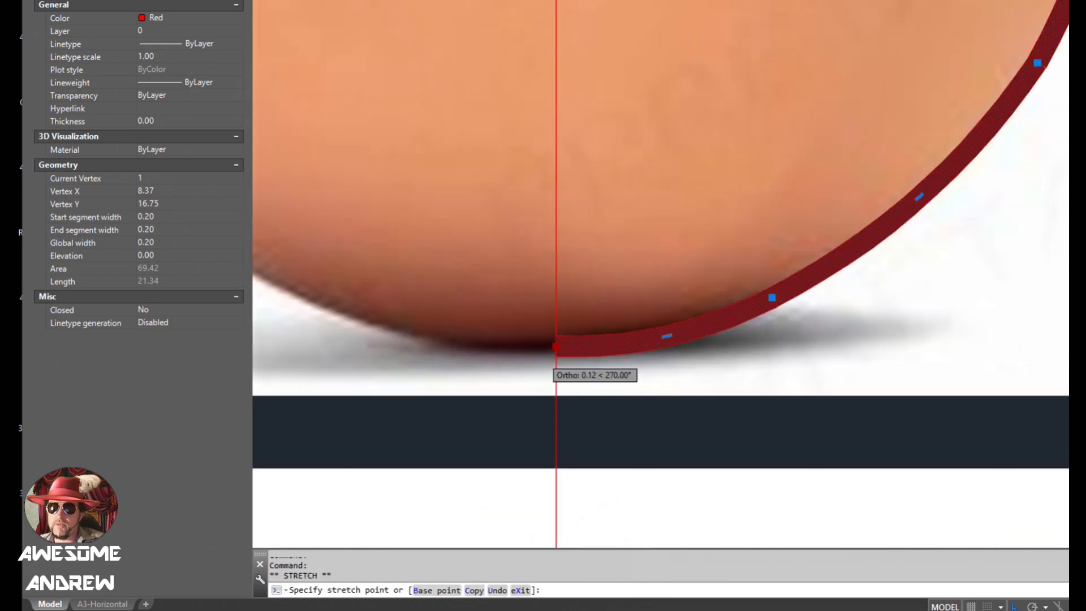
{"action": "scroll", "coordinate": [555, 347], "scroll_direction": "down", "scroll_amount": 2}
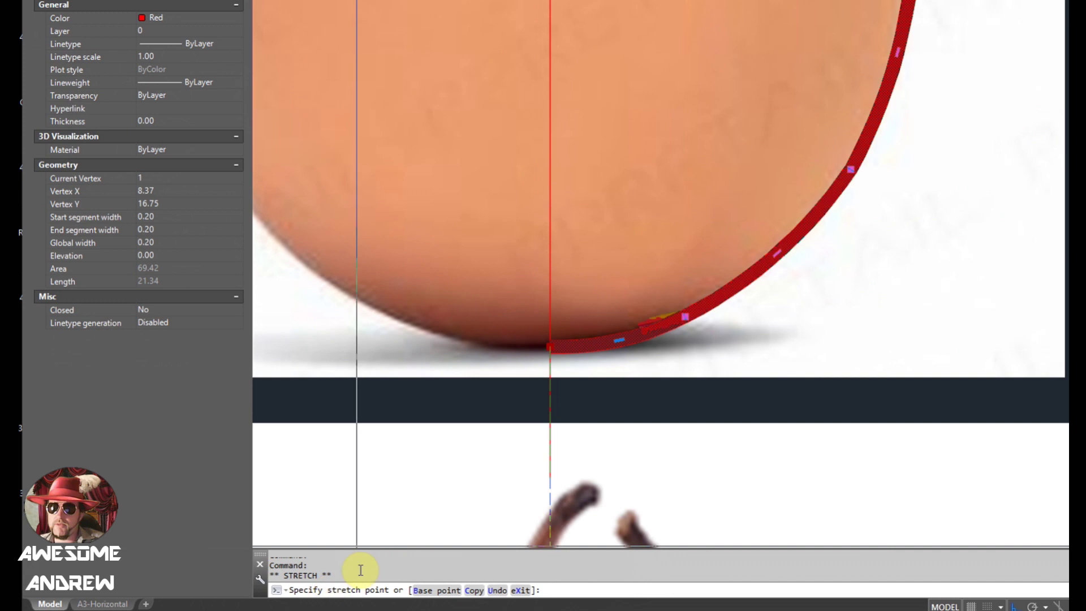
{"action": "key", "text": "space"}
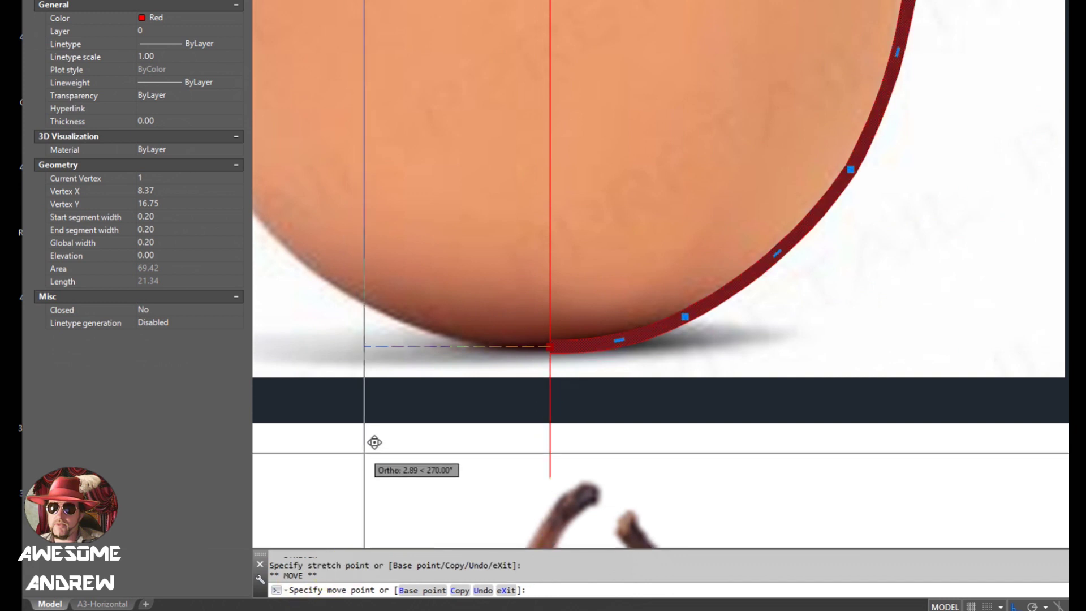
{"action": "key", "text": "space"}
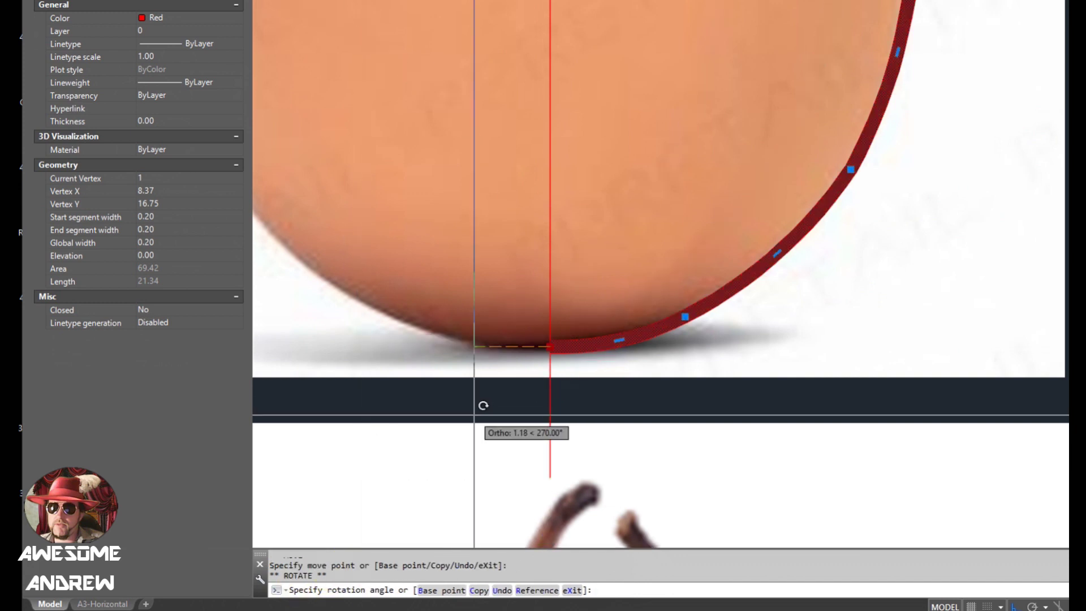
{"action": "key", "text": "space"}
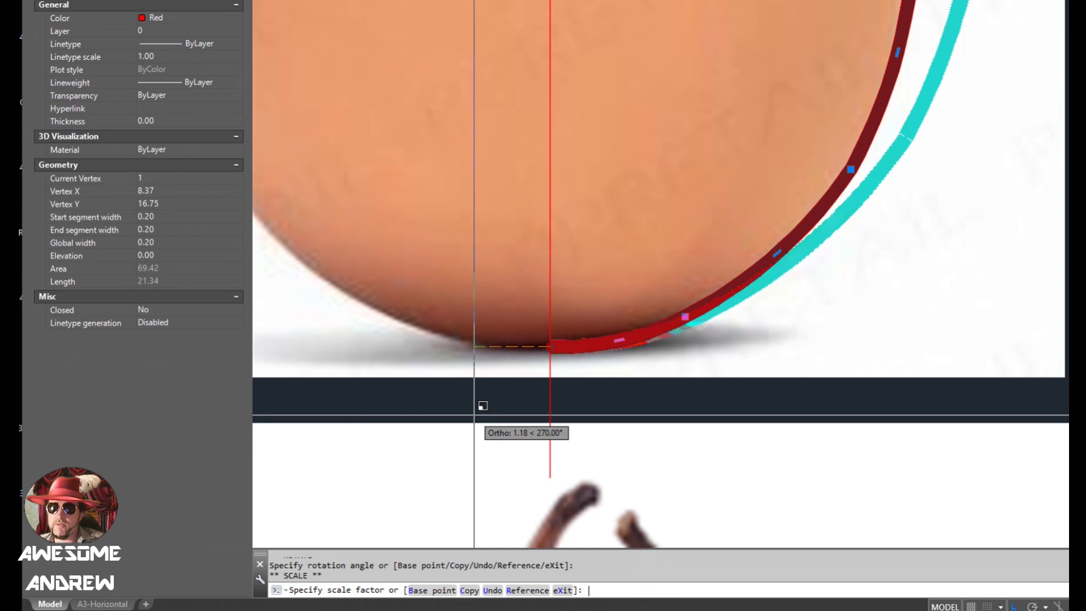
{"action": "key", "text": "space"}
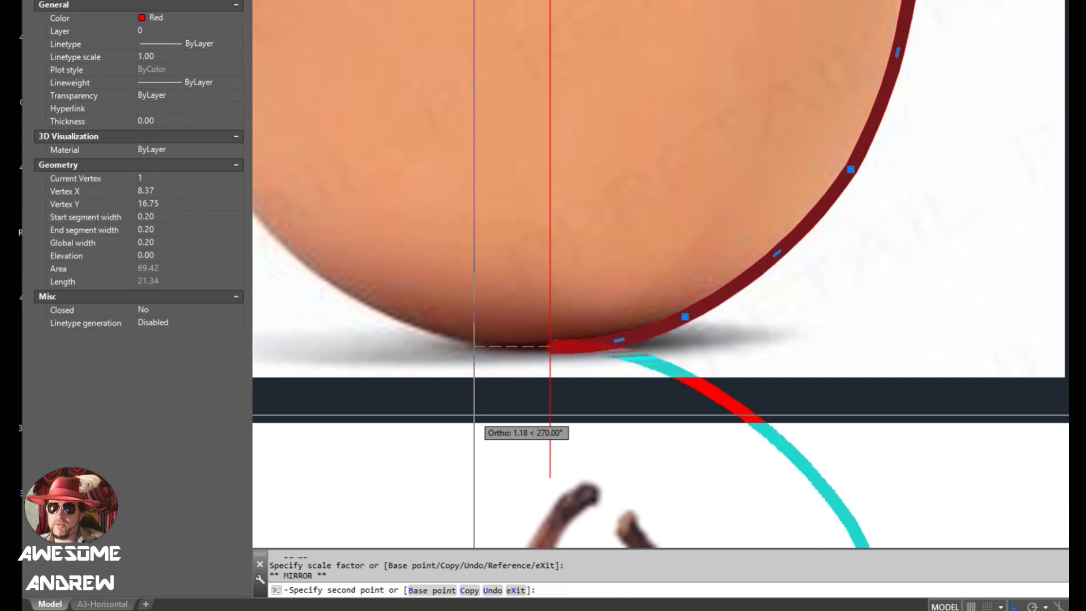
{"action": "key", "text": "Return"}
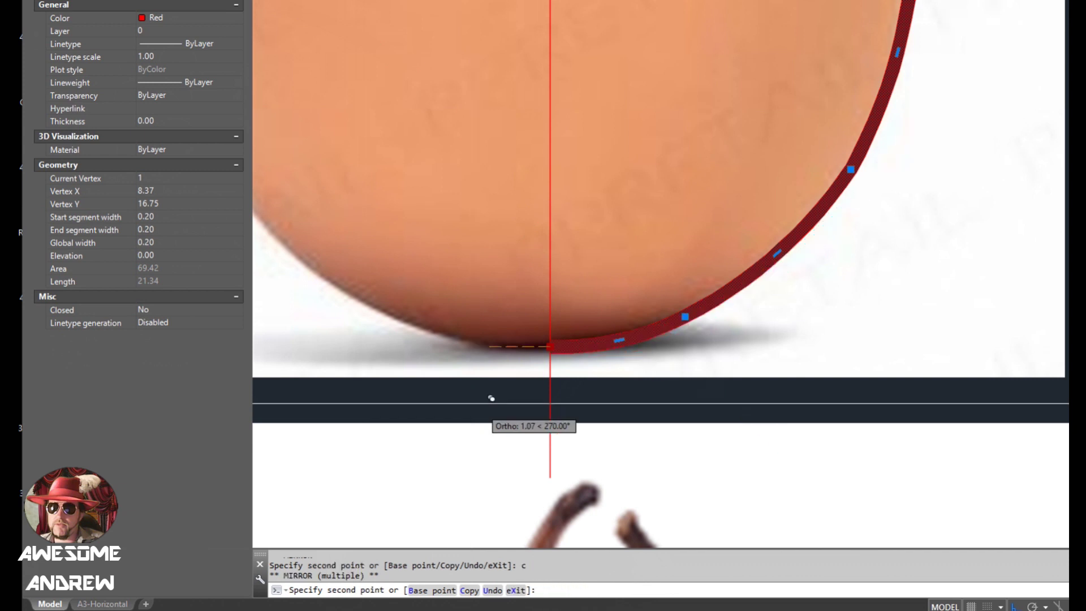
{"action": "scroll", "coordinate": [569, 416], "scroll_direction": "down", "scroll_amount": 4}
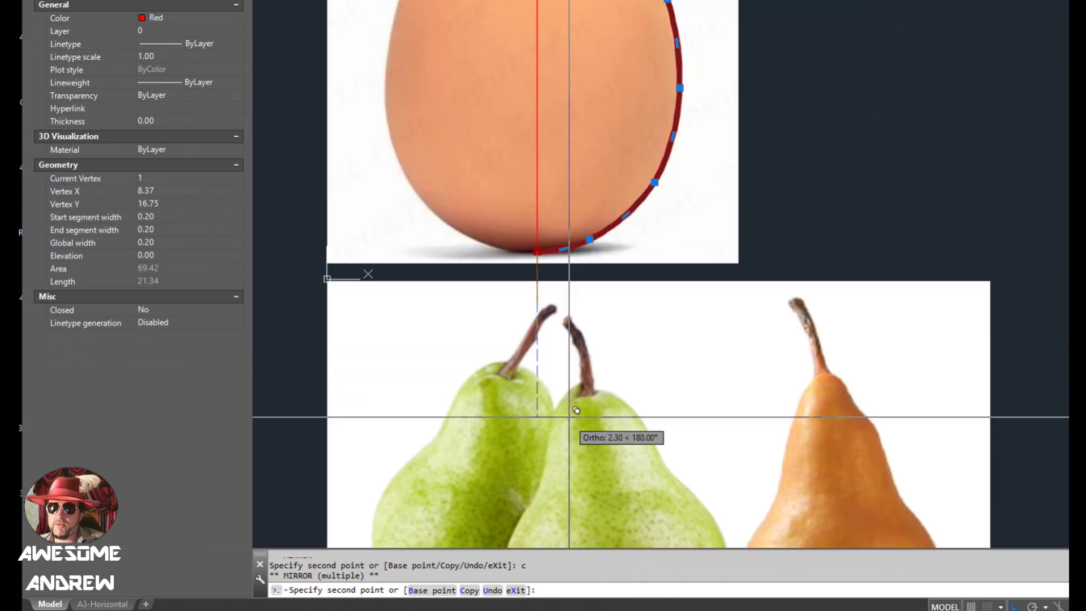
{"action": "left_click", "coordinate": [572, 342]}
{"action": "scroll", "coordinate": [579, 339], "scroll_direction": "down", "scroll_amount": 1}
{"action": "key", "text": "Escape"}
{"action": "key", "text": "Escape"}
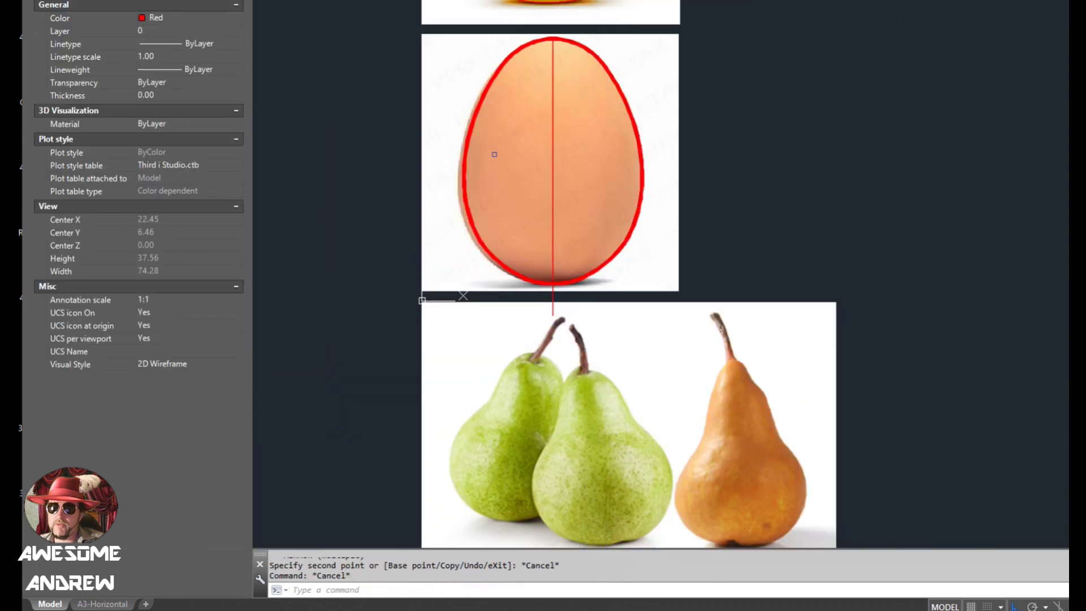
Delete the vertical line running through the middle of the egg.
{"action": "left_click", "coordinate": [568, 177]}
{"action": "left_click", "coordinate": [536, 169]}
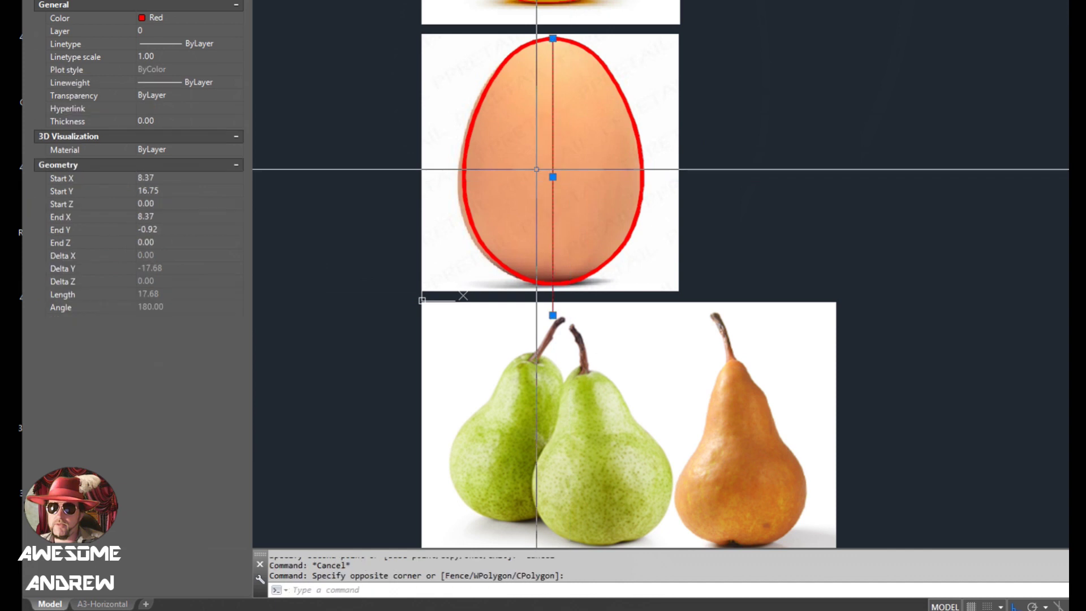
{"action": "key", "text": "Delete"}
{"action": "scroll", "coordinate": [565, 32], "scroll_direction": "up", "scroll_amount": 5}
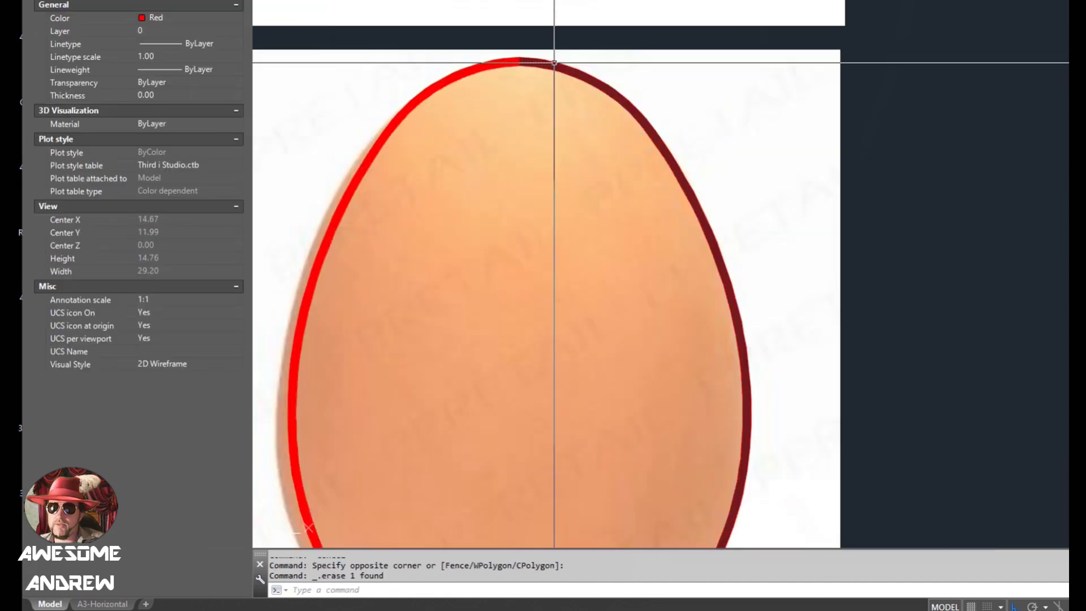
Select the two egg outline halves to check whether they are separate polylines, then clear the selection.
{"action": "left_click", "coordinate": [554, 63]}
{"action": "scroll", "coordinate": [549, 85], "scroll_direction": "down", "scroll_amount": 2}
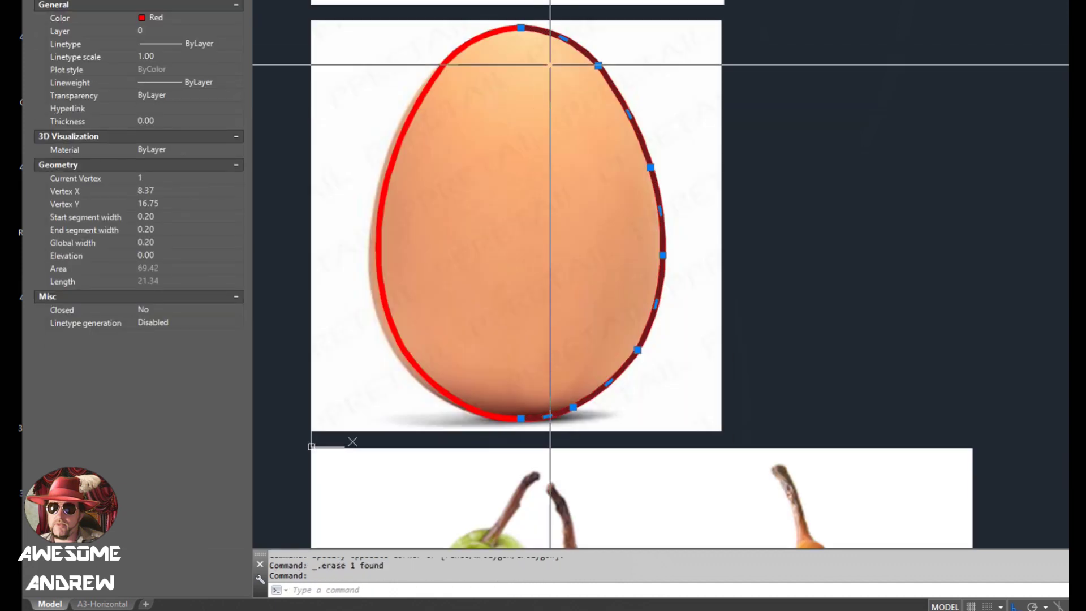
{"action": "scroll", "coordinate": [526, 22], "scroll_direction": "up", "scroll_amount": 2}
{"action": "key", "text": "Escape"}
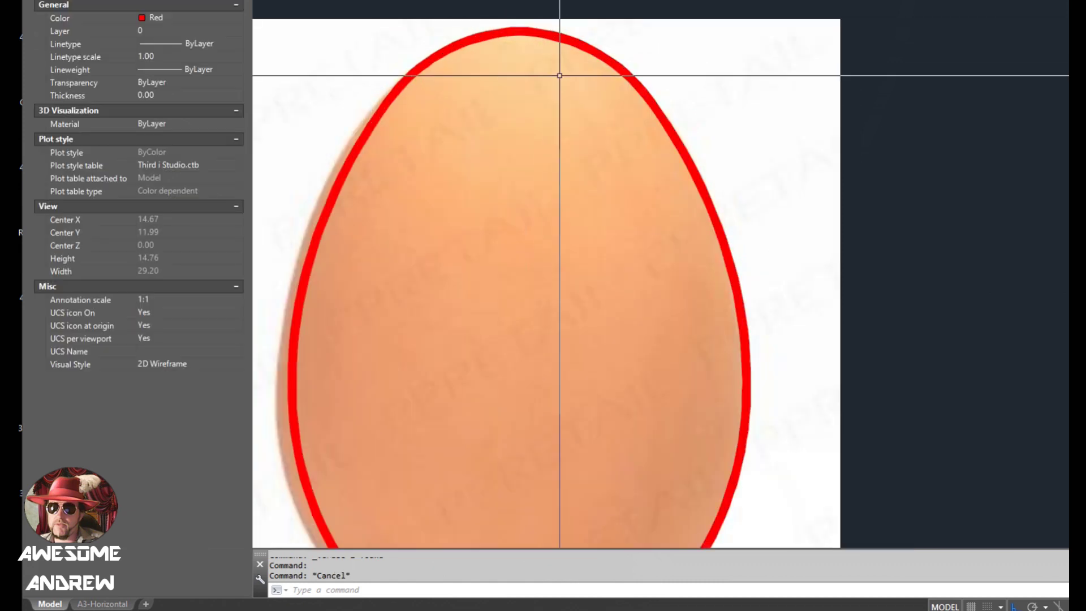
{"action": "scroll", "coordinate": [557, 73], "scroll_direction": "down", "scroll_amount": 2}
{"action": "left_click", "coordinate": [553, 49]}
{"action": "left_click", "coordinate": [519, 50]}
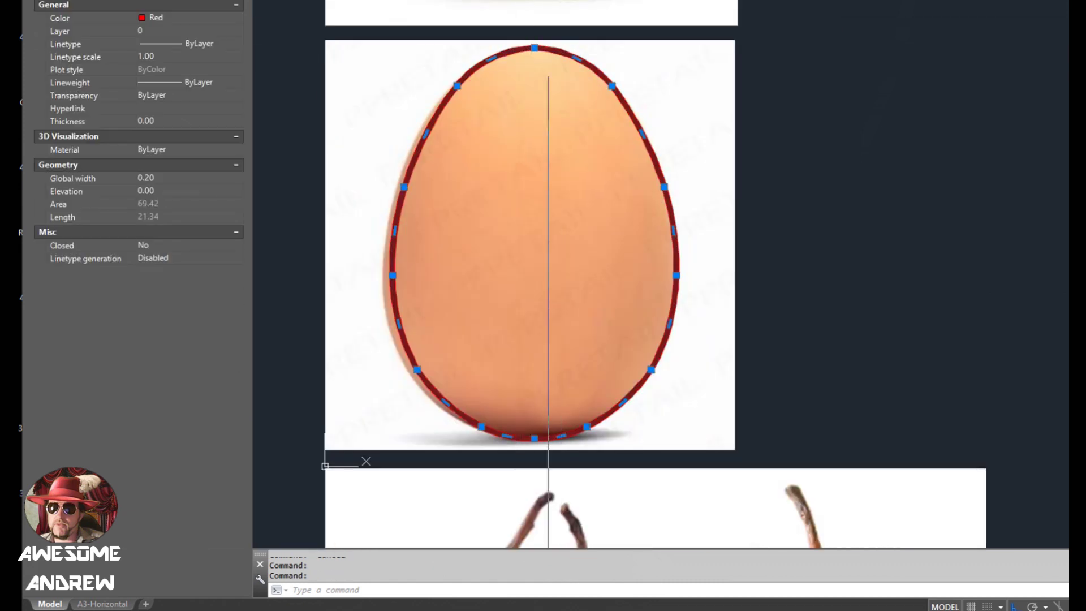
{"action": "key", "text": "Escape"}
Join the two egg outline halves into a single closed polyline and select it to check the result.
{"action": "scroll", "coordinate": [516, 63], "scroll_direction": "up", "scroll_amount": 2}
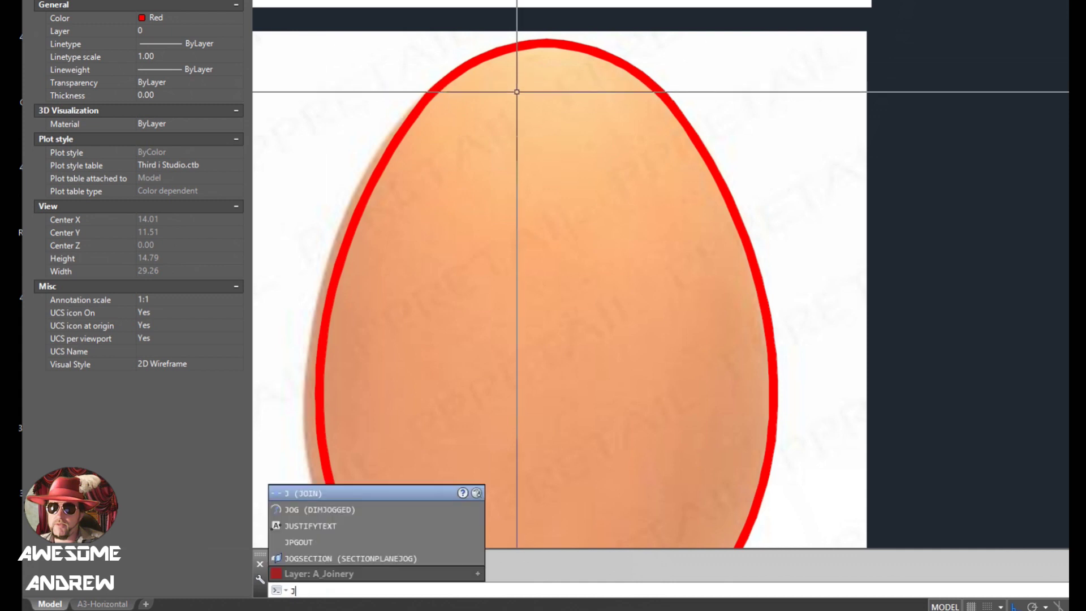
{"action": "key", "text": "Return"}
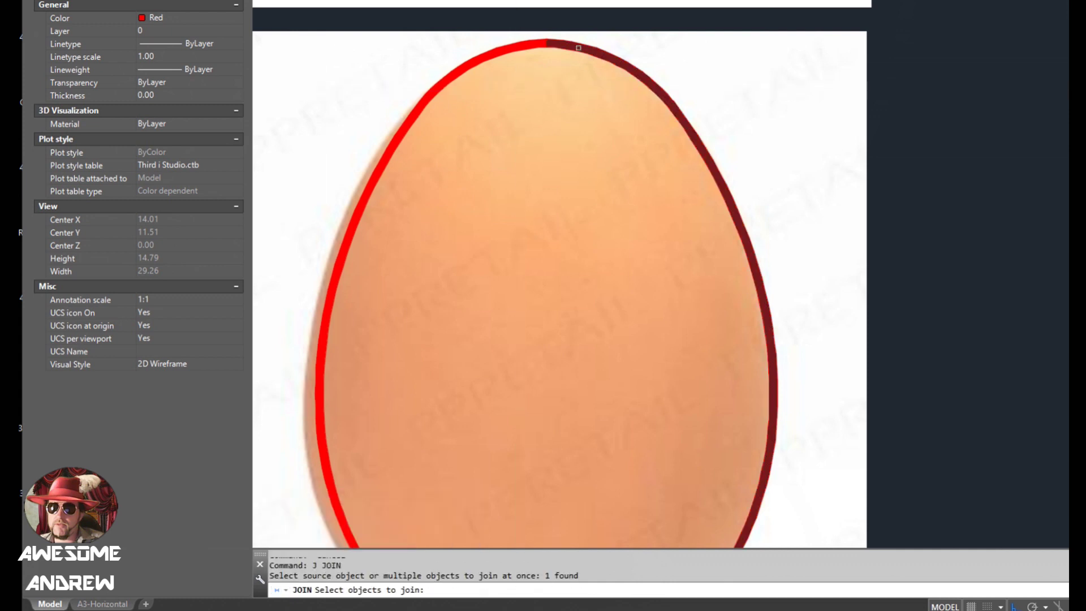
{"action": "key", "text": "Return"}
{"action": "left_click", "coordinate": [530, 41]}
{"action": "scroll", "coordinate": [551, 227], "scroll_direction": "down", "scroll_amount": 2}
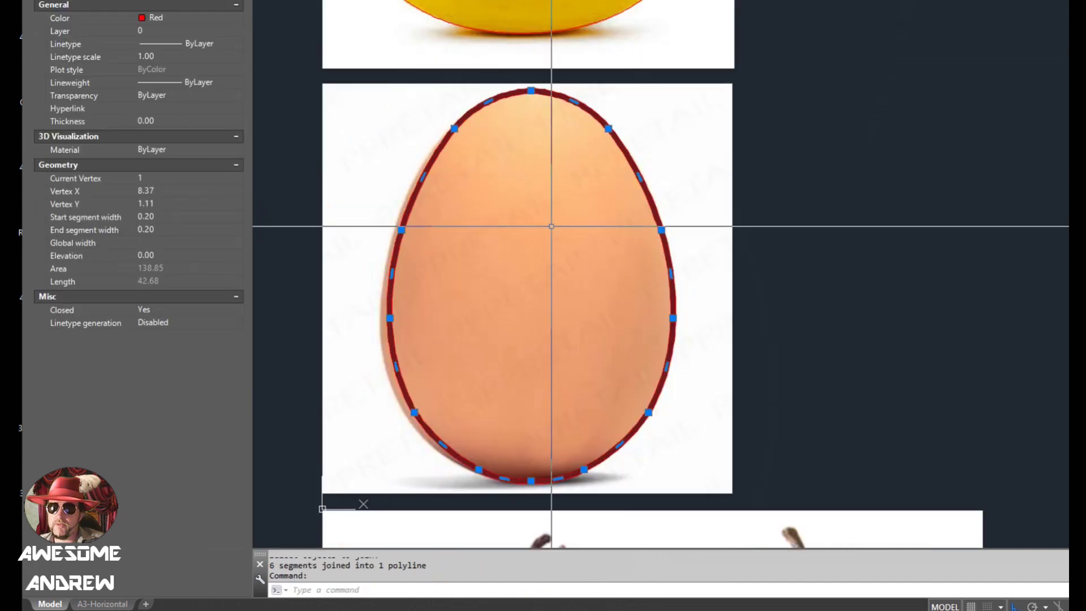
{"action": "scroll", "coordinate": [551, 226], "scroll_direction": "down", "scroll_amount": 2}
{"action": "key", "text": "Escape"}
Save the drawing.
{"action": "middle_click_drag", "start_coordinate": [553, 202], "coordinate": [526, 159]}
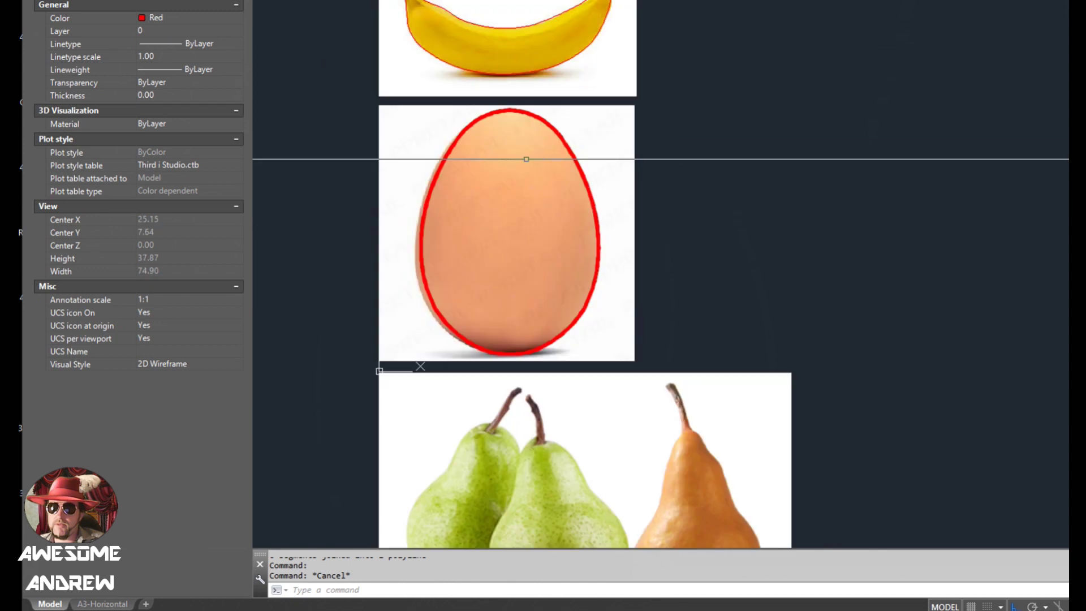
{"action": "key", "text": "Escape"}
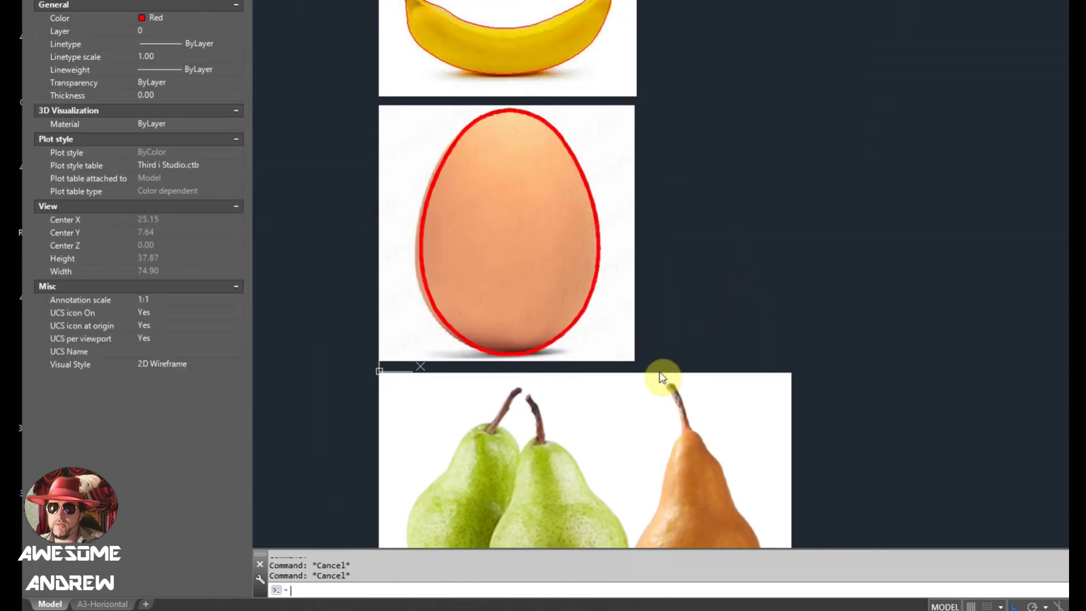
{"action": "left_click", "coordinate": [689, 314]}
{"action": "key", "text": "Escape"}
Start a polyline at the rear green pear's stem base with ortho and object snap off, and trace a second-point arc over its left shoulder.
{"action": "middle_click_drag", "start_coordinate": [659, 319], "coordinate": [633, 119]}
{"action": "middle_click_drag", "start_coordinate": [546, 277], "coordinate": [485, 218]}
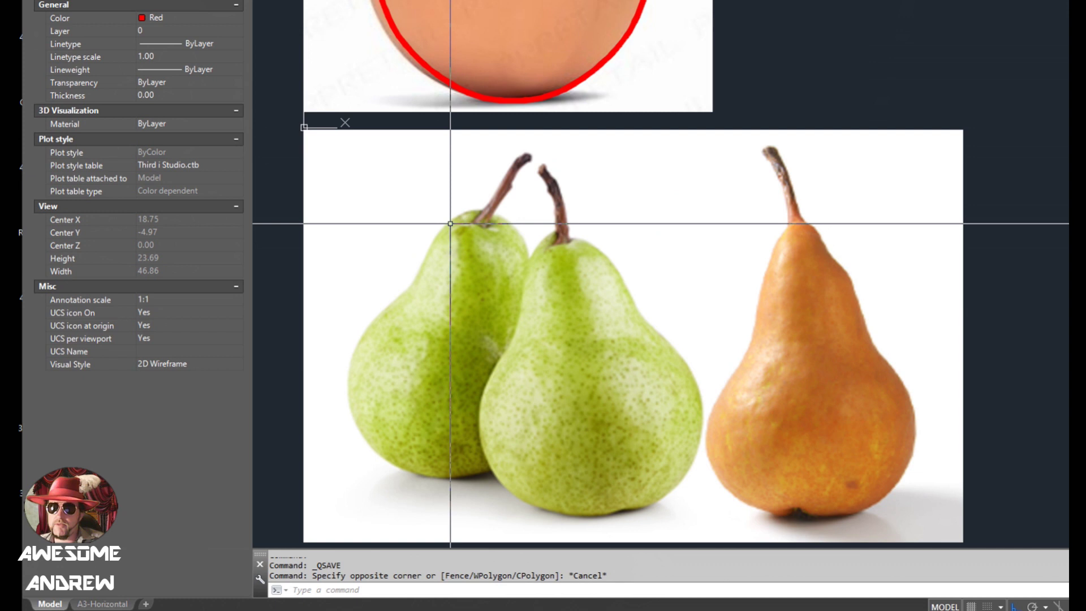
{"action": "type", "text": "p"}
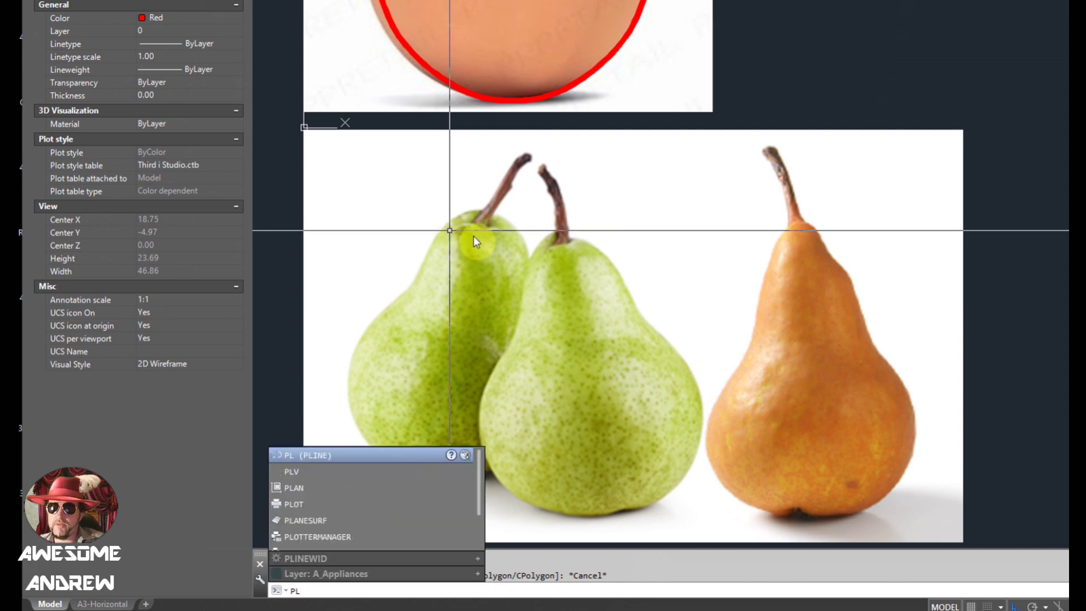
{"action": "type", "text": "L"}
{"action": "key", "text": "Return"}
{"action": "scroll", "coordinate": [452, 229], "scroll_direction": "up", "scroll_amount": 3}
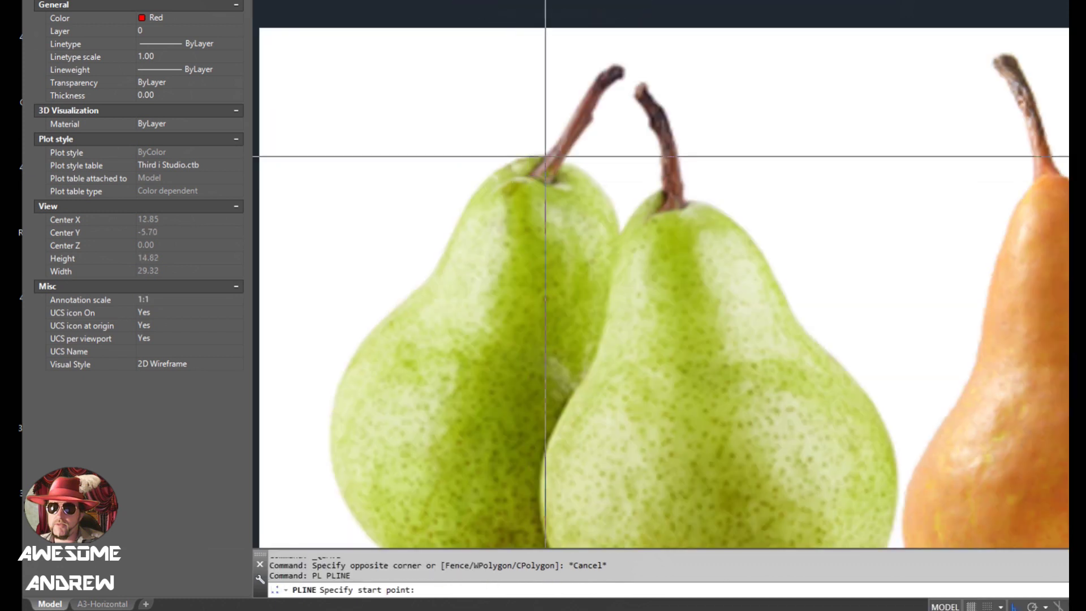
{"action": "left_click", "coordinate": [545, 155]}
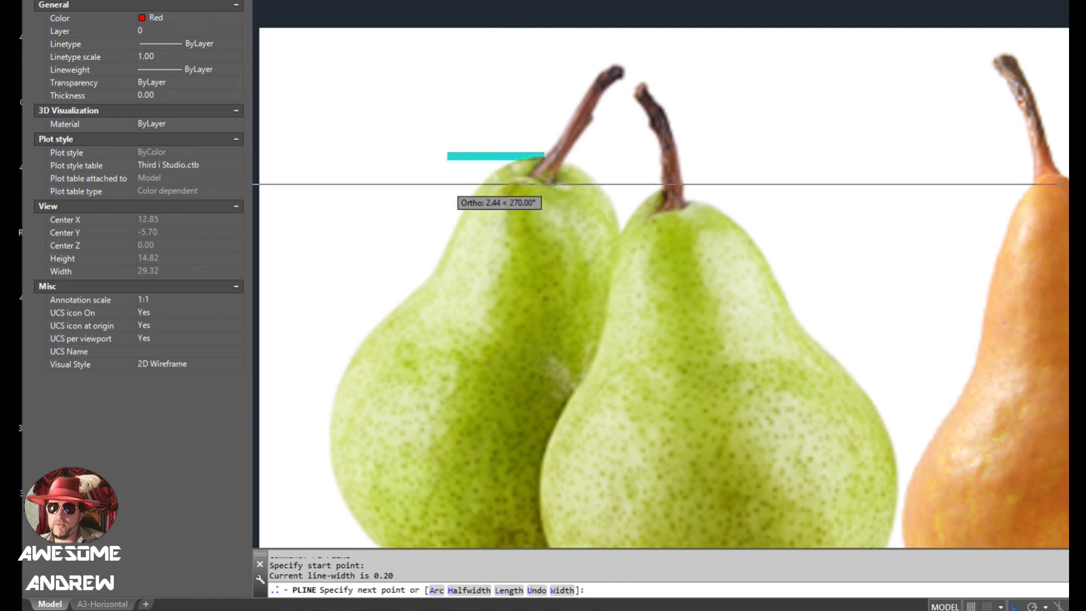
{"action": "key", "text": "F8"}
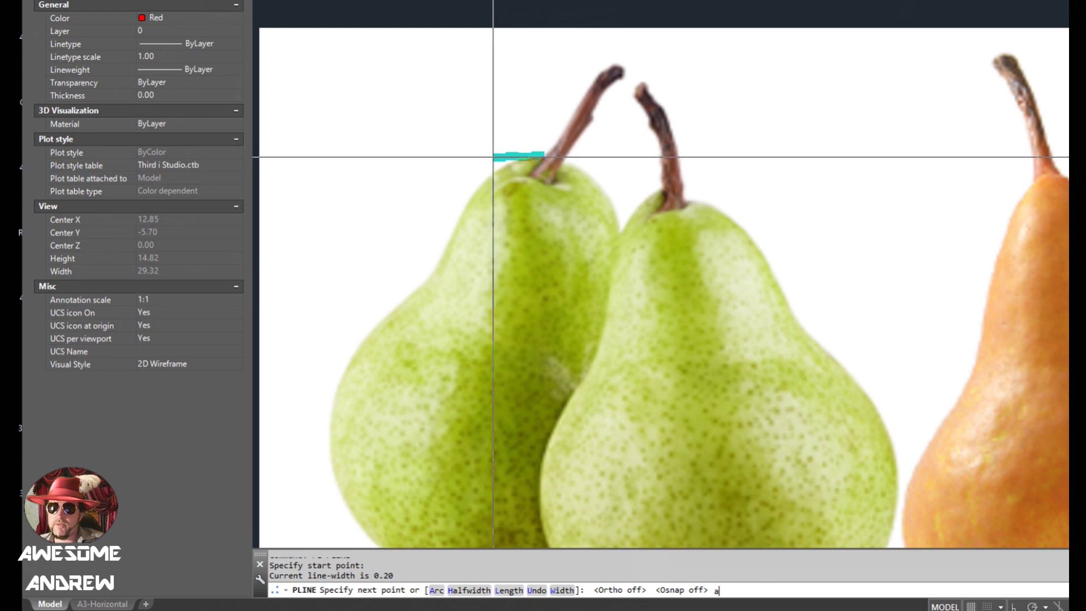
{"action": "key", "text": "Return"}
Continue the polyline with second-point arcs down the left side of the rear pear's neck to where its belly begins.
{"action": "key", "text": "Return"}
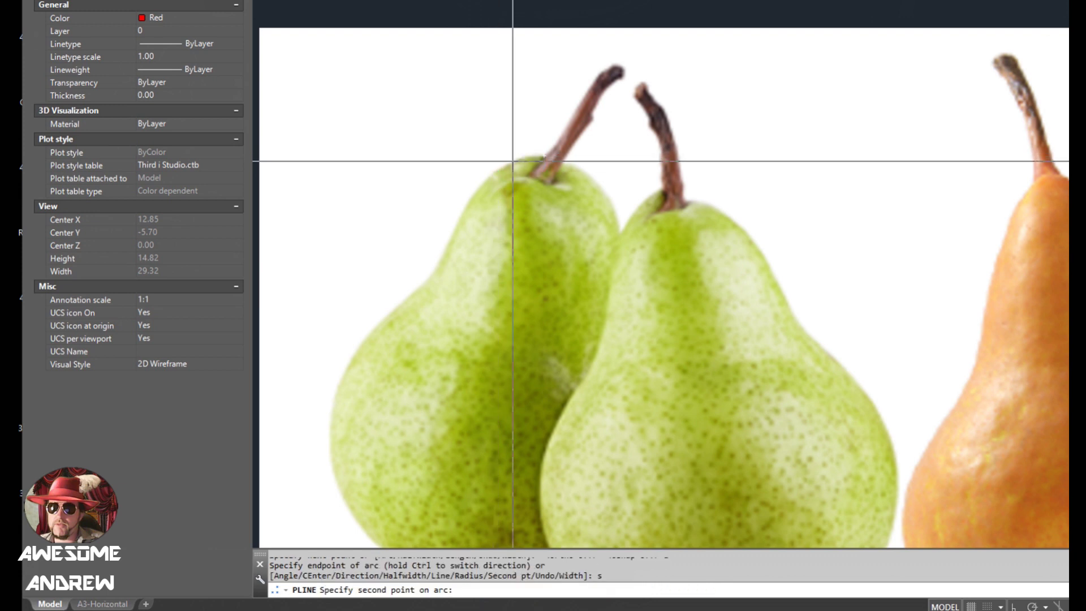
{"action": "left_click", "coordinate": [477, 182]}
{"action": "type", "text": "s"}
{"action": "key", "text": "Return"}
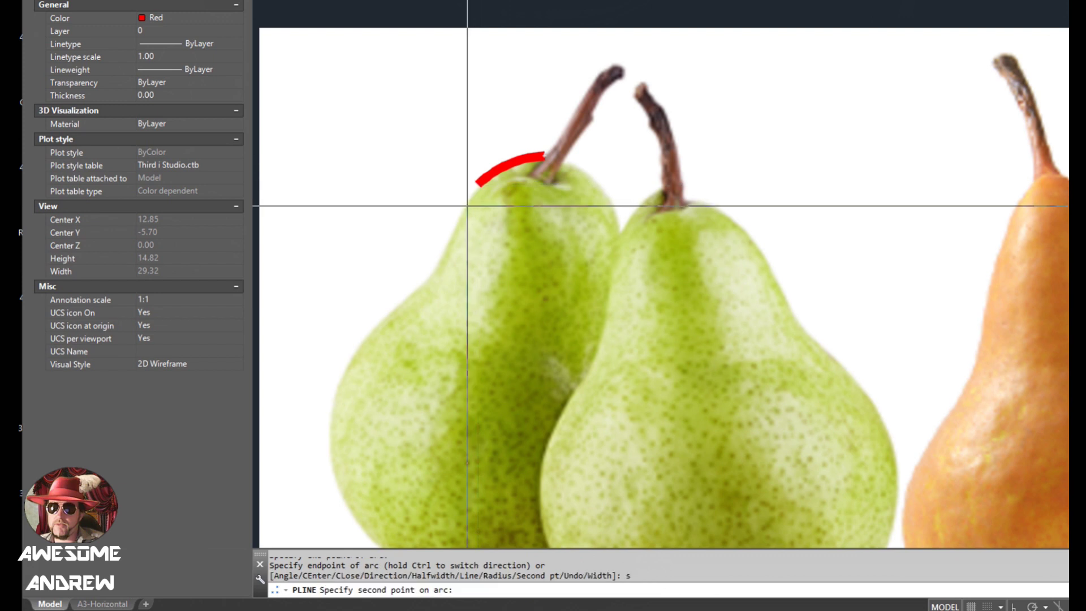
{"action": "left_click", "coordinate": [465, 207]}
{"action": "left_click", "coordinate": [449, 243]}
{"action": "middle_click_drag", "start_coordinate": [441, 257], "coordinate": [489, 179]}
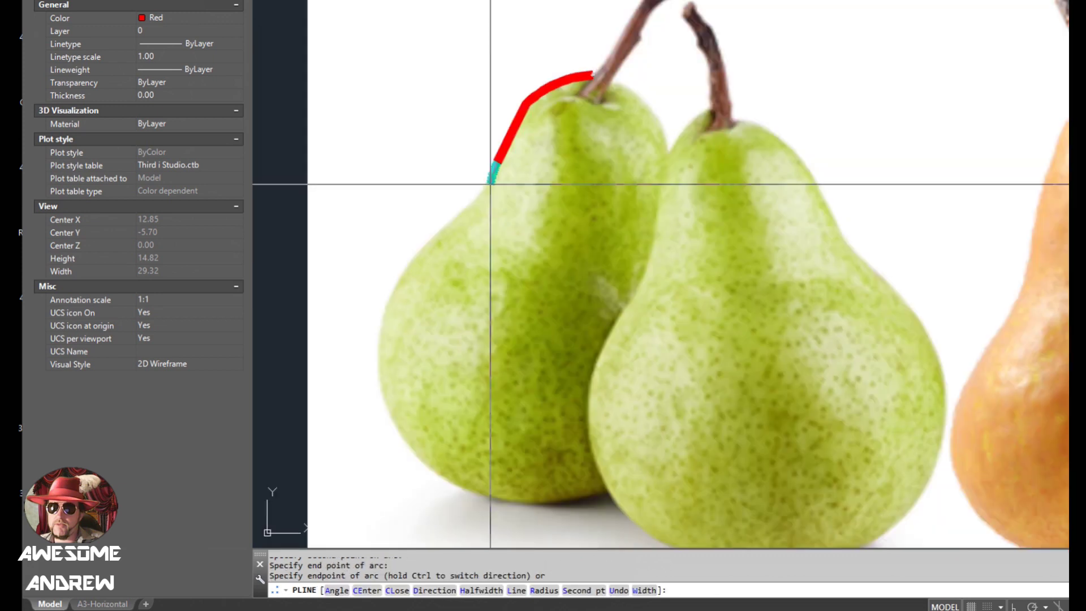
{"action": "type", "text": "s"}
{"action": "key", "text": "Return"}
{"action": "left_click", "coordinate": [475, 201]}
{"action": "left_click", "coordinate": [444, 227]}
Trace two second-point arcs around the left side of the rear pear's belly to its lower left.
{"action": "middle_click_drag", "start_coordinate": [432, 241], "coordinate": [444, 144]}
{"action": "type", "text": "s"}
{"action": "key", "text": "Return"}
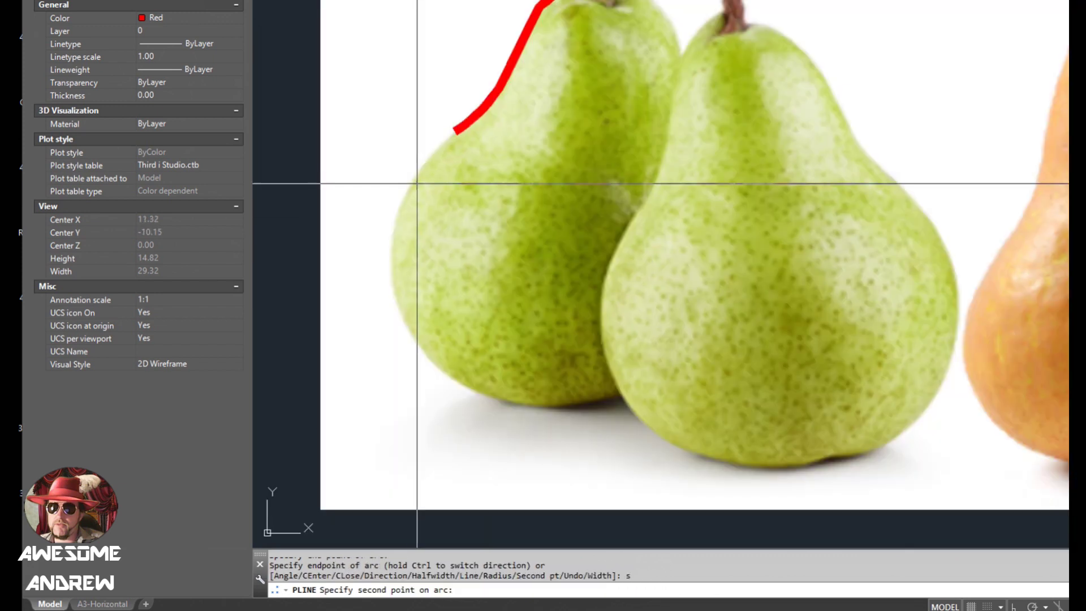
{"action": "left_click", "coordinate": [407, 195]}
{"action": "left_click", "coordinate": [390, 240]}
{"action": "type", "text": "s"}
{"action": "key", "text": "Return"}
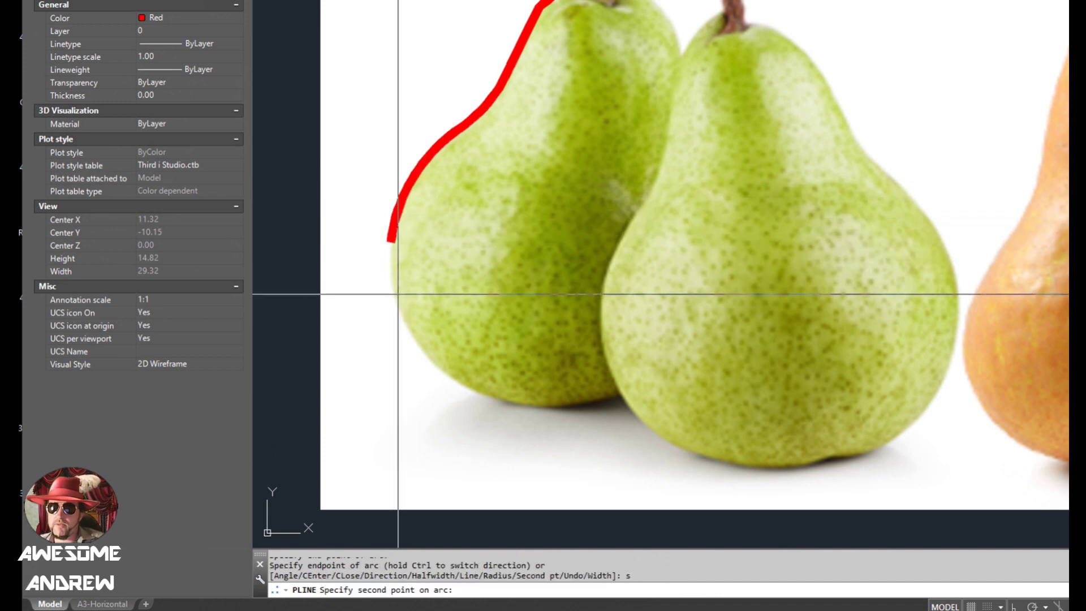
{"action": "left_click", "coordinate": [396, 298]}
{"action": "left_click", "coordinate": [434, 362]}
Trace two second-point arcs along the rear pear's base to the front pear's edge and end the open polyline.
{"action": "type", "text": "s"}
{"action": "key", "text": "Return"}
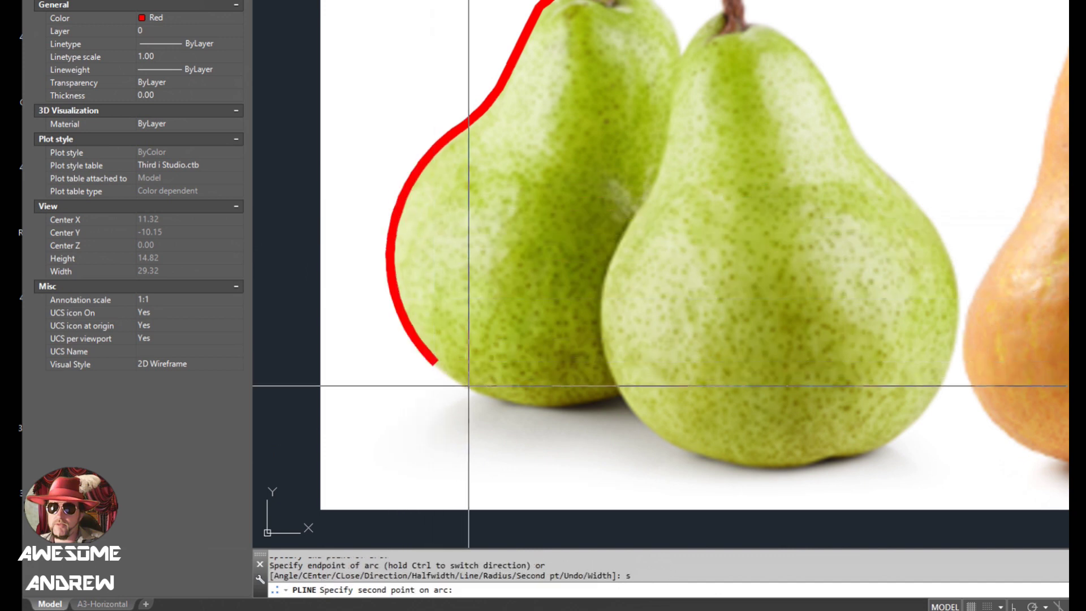
{"action": "left_click", "coordinate": [467, 391]}
{"action": "left_click", "coordinate": [549, 403]}
{"action": "type", "text": "s"}
{"action": "key", "text": "Return"}
{"action": "left_click", "coordinate": [582, 400]}
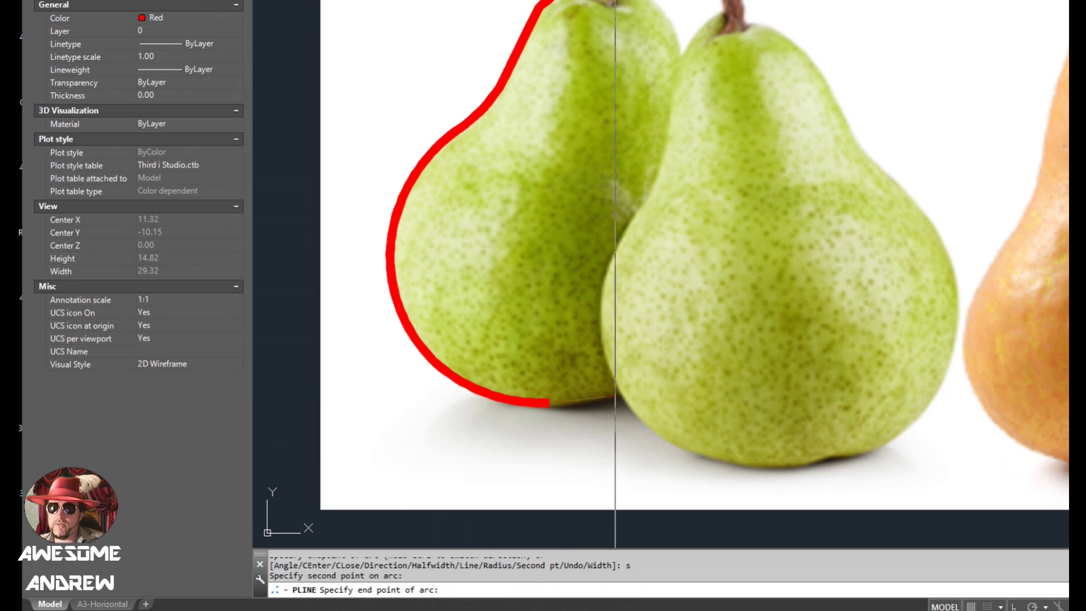
{"action": "left_click", "coordinate": [620, 393]}
{"action": "key", "text": "Return"}
Start another polyline at the front green pear's stem base and trace a second-point arc over its left shoulder.
{"action": "scroll", "coordinate": [604, 243], "scroll_direction": "down", "scroll_amount": 2}
{"action": "middle_click_drag", "start_coordinate": [613, 233], "coordinate": [579, 232]}
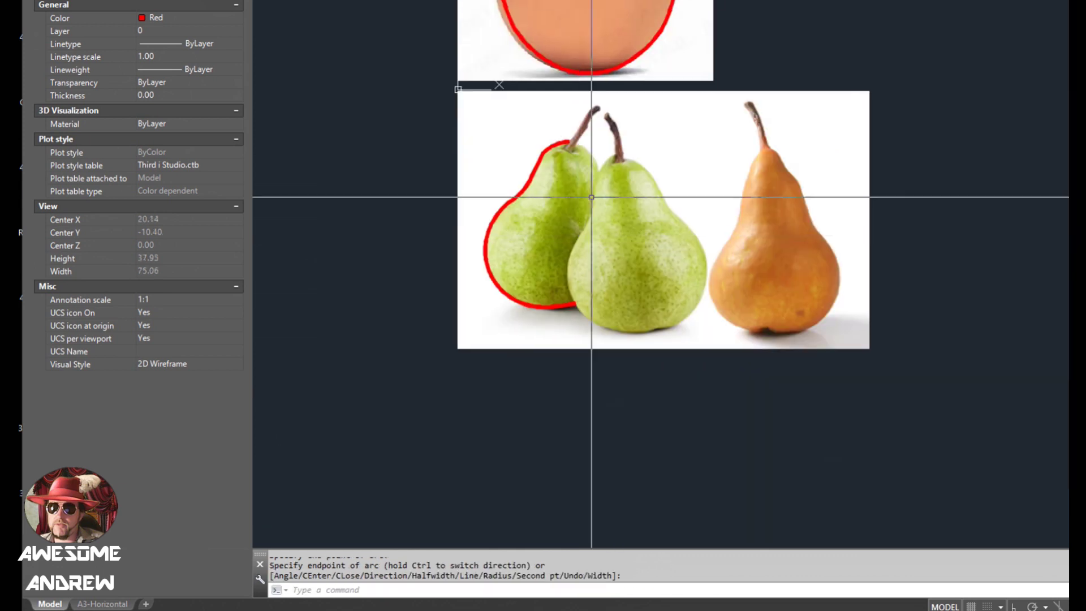
{"action": "scroll", "coordinate": [617, 166], "scroll_direction": "up", "scroll_amount": 2}
{"action": "key", "text": "Return"}
{"action": "left_click", "coordinate": [597, 119]}
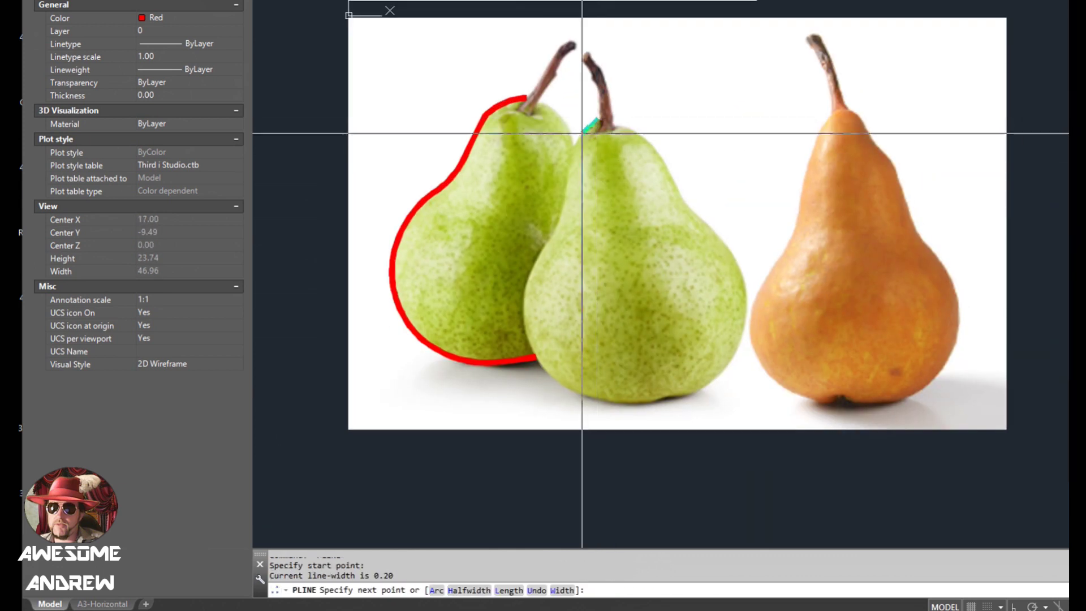
{"action": "key", "text": "Return"}
{"action": "type", "text": "s"}
Trace two second-point arcs down the left side of the front pear's neck to the widest part of its belly.
{"action": "key", "text": "Return"}
{"action": "left_click", "coordinate": [575, 138]}
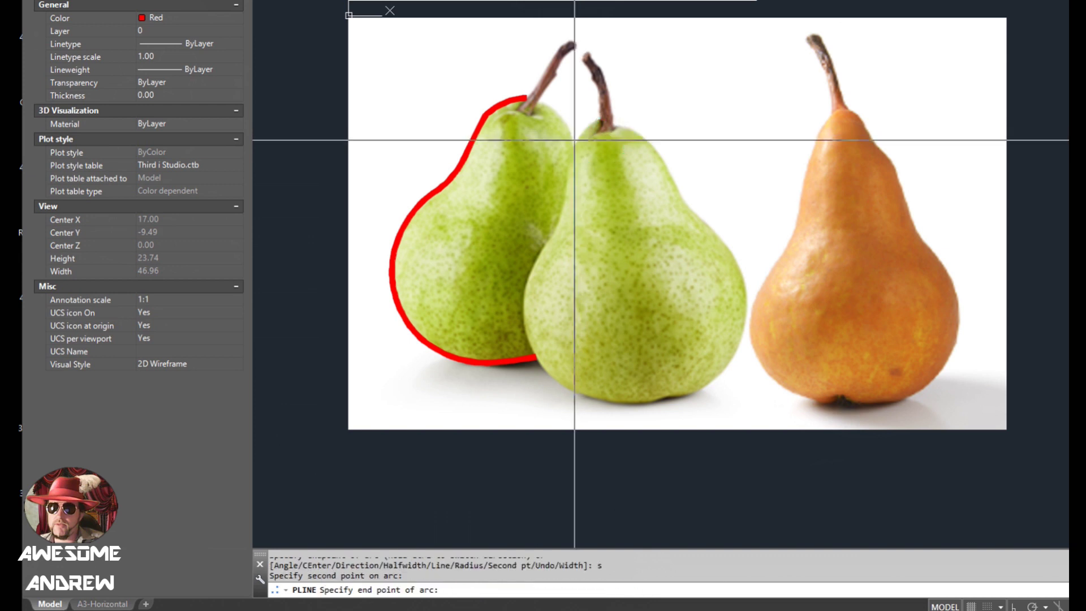
{"action": "left_click", "coordinate": [569, 166]}
{"action": "type", "text": "s"}
{"action": "key", "text": "Return"}
{"action": "left_click", "coordinate": [568, 195]}
{"action": "left_click", "coordinate": [553, 231]}
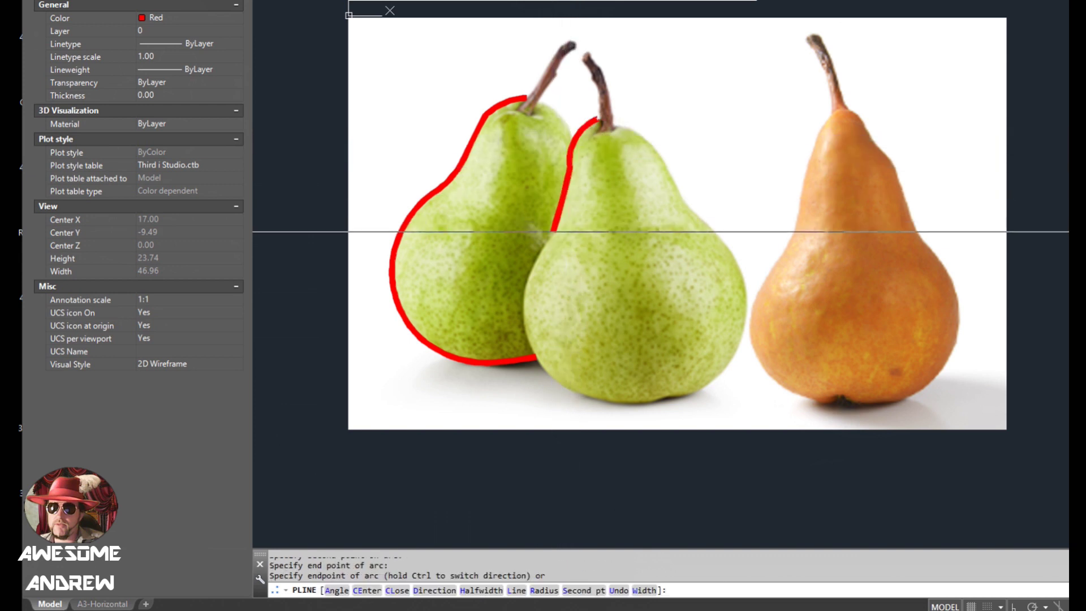
{"action": "middle_click_drag", "start_coordinate": [538, 232], "coordinate": [528, 175]}
{"action": "type", "text": "s"}
Trace two second-point arcs around the front pear's lower left side to the middle of its base.
{"action": "key", "text": "Return"}
{"action": "left_click", "coordinate": [522, 204]}
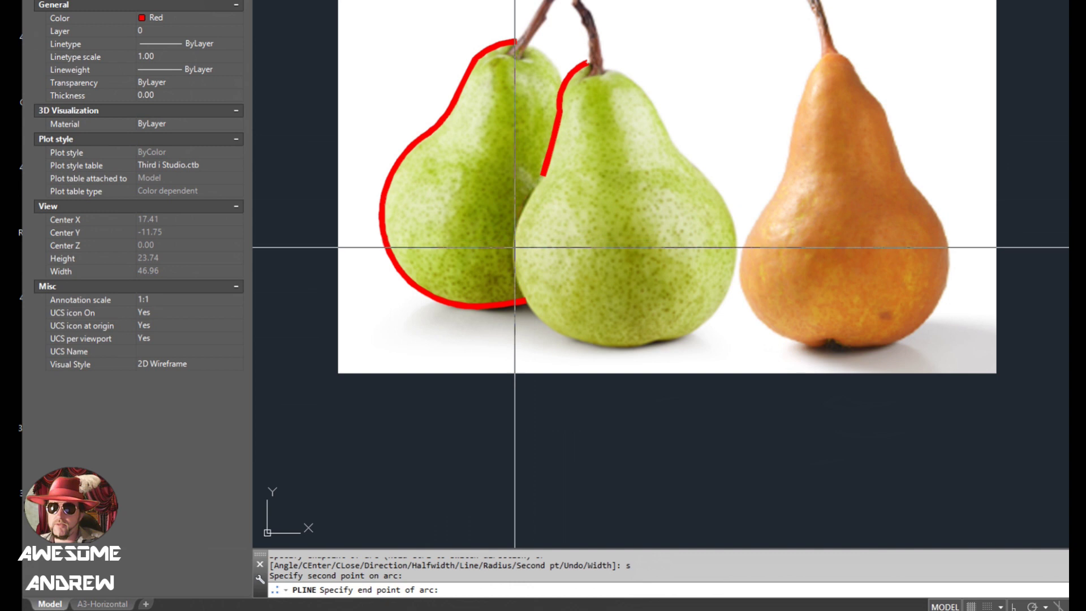
{"action": "left_click", "coordinate": [514, 246]}
{"action": "type", "text": "s"}
{"action": "key", "text": "Return"}
{"action": "left_click", "coordinate": [518, 283]}
{"action": "left_click", "coordinate": [556, 335]}
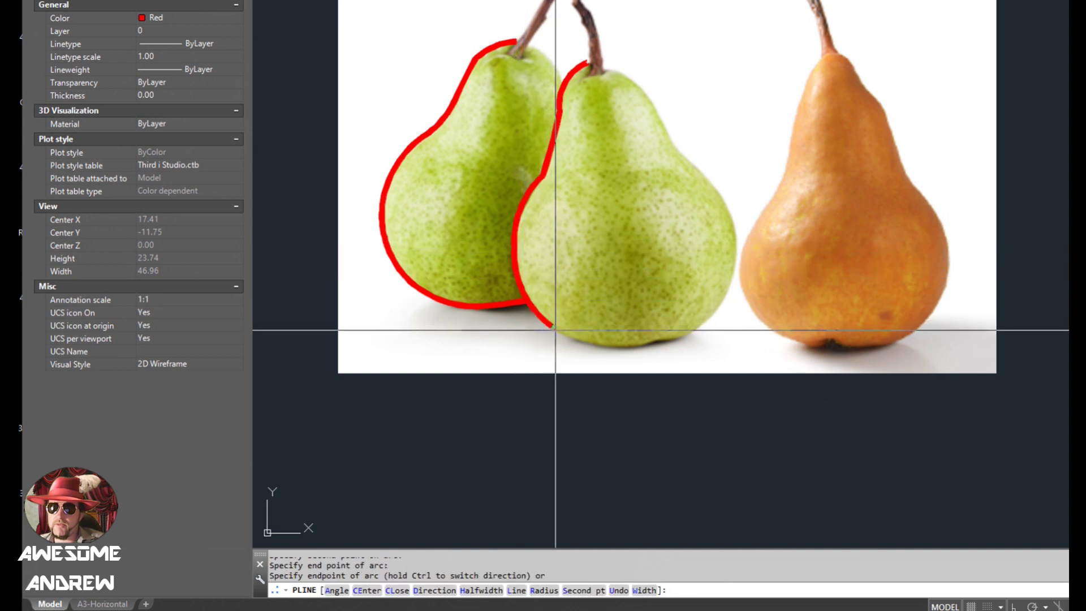
{"action": "type", "text": "s"}
Trace two second-point arcs along the right half of the front pear's base and up its lower right side.
{"action": "key", "text": "Return"}
{"action": "left_click", "coordinate": [593, 345]}
{"action": "left_click", "coordinate": [634, 342]}
{"action": "type", "text": "s"}
{"action": "key", "text": "Return"}
{"action": "left_click", "coordinate": [650, 338]}
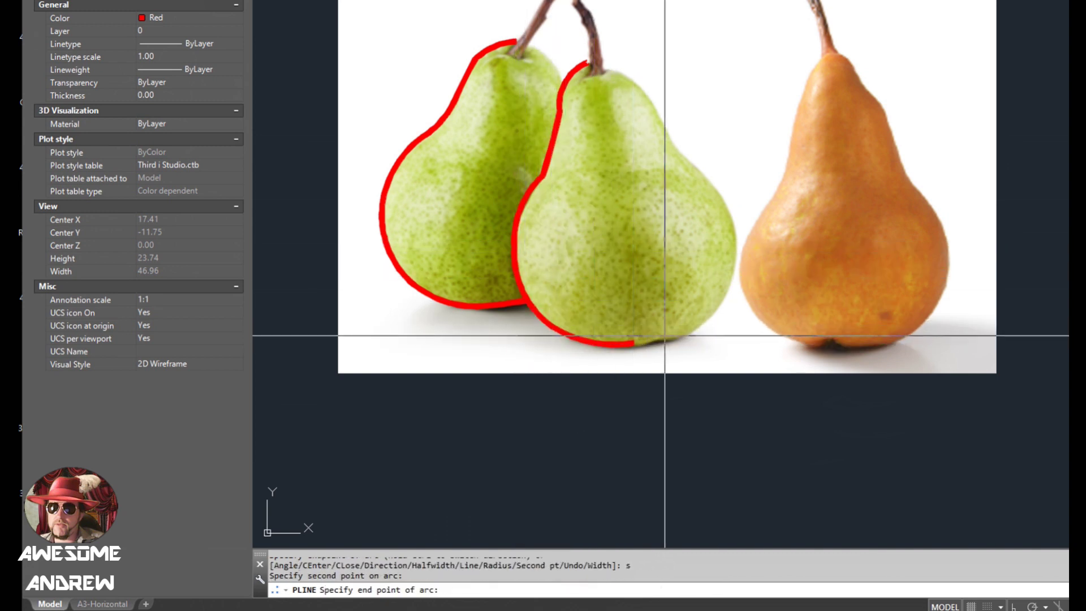
{"action": "left_click", "coordinate": [672, 336]}
{"action": "type", "text": "s"}
Trace second-point arcs up the right side of the front pear's belly and neck to its right shoulder.
{"action": "key", "text": "Return"}
{"action": "left_click", "coordinate": [714, 317]}
{"action": "left_click", "coordinate": [722, 297]}
{"action": "type", "text": "s"}
{"action": "key", "text": "Return"}
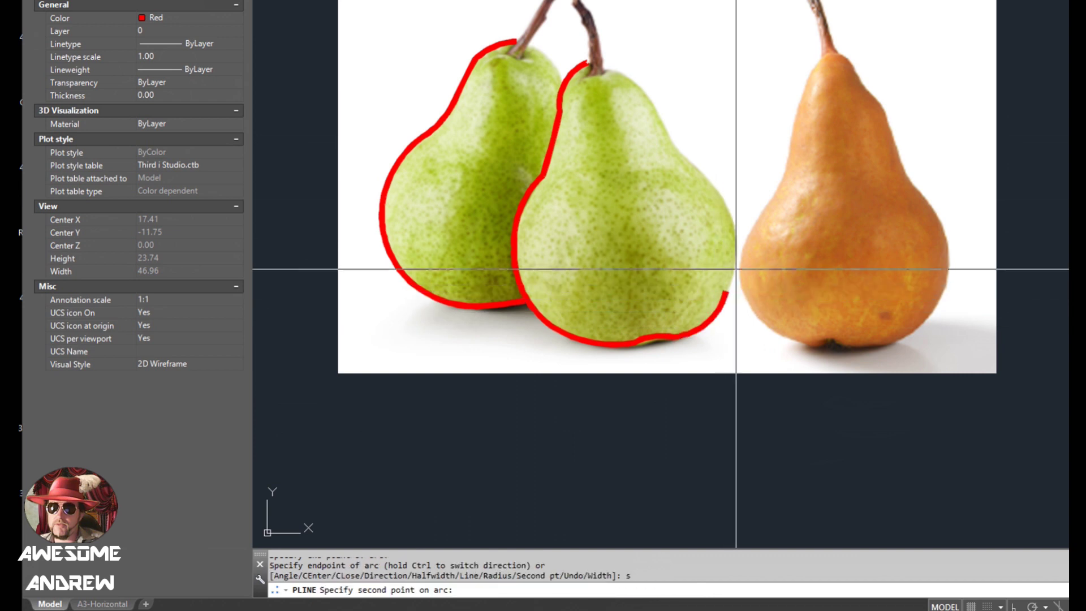
{"action": "left_click", "coordinate": [734, 256]}
{"action": "left_click", "coordinate": [721, 197]}
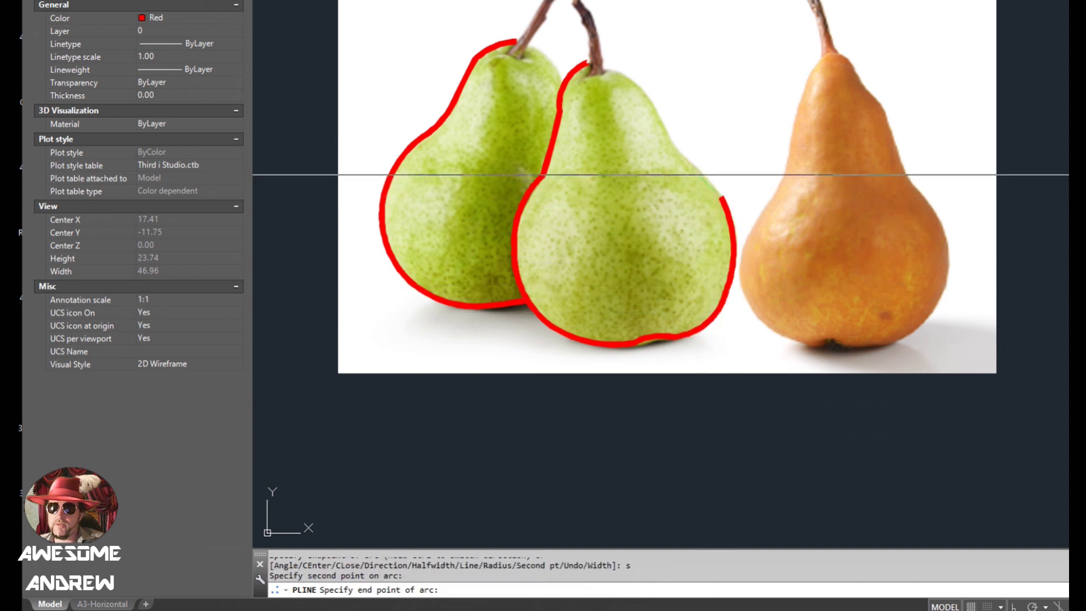
{"action": "left_click", "coordinate": [675, 147]}
{"action": "type", "text": "s"}
{"action": "key", "text": "Return"}
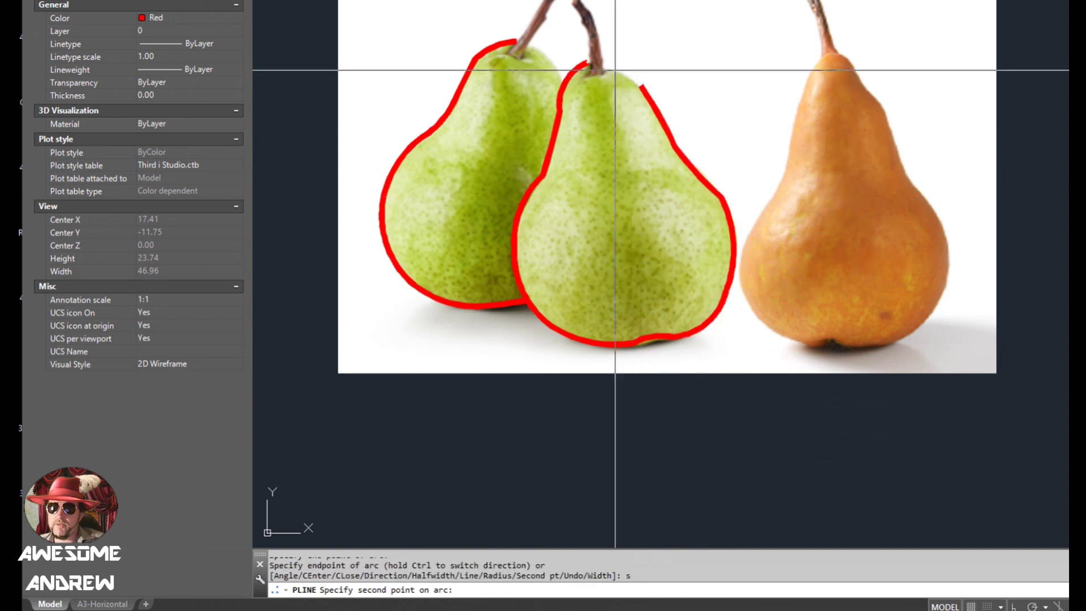
Trace the last second-point arc over the front pear's top to the polyline's start point with object snap on, and end the polyline.
{"action": "left_click", "coordinate": [607, 66]}
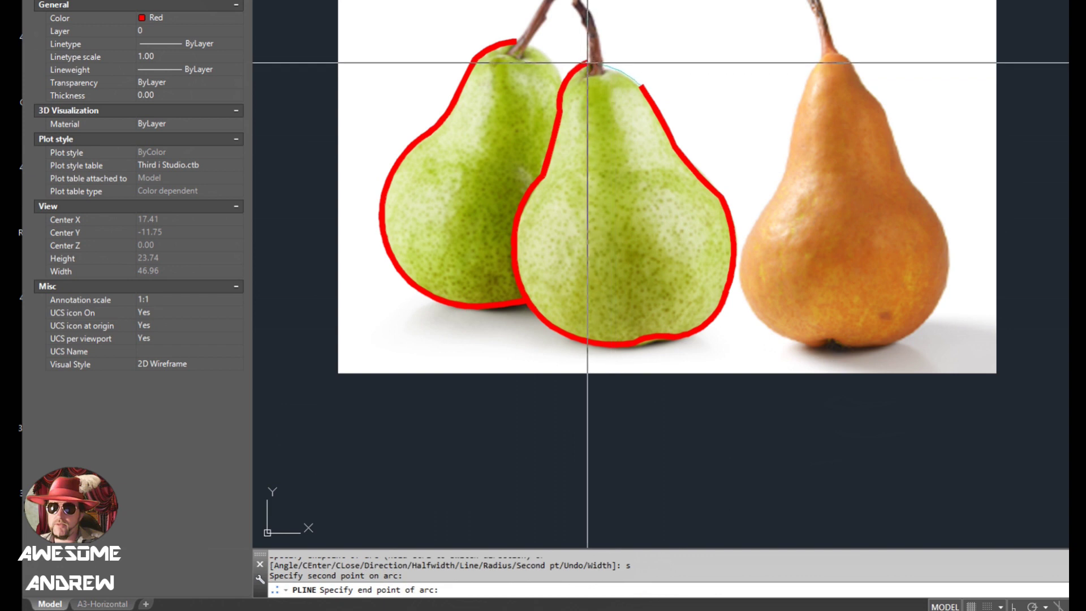
{"action": "left_click", "coordinate": [587, 61]}
{"action": "key", "text": "Return"}
{"action": "scroll", "coordinate": [645, 170], "scroll_direction": "down", "scroll_amount": 2}
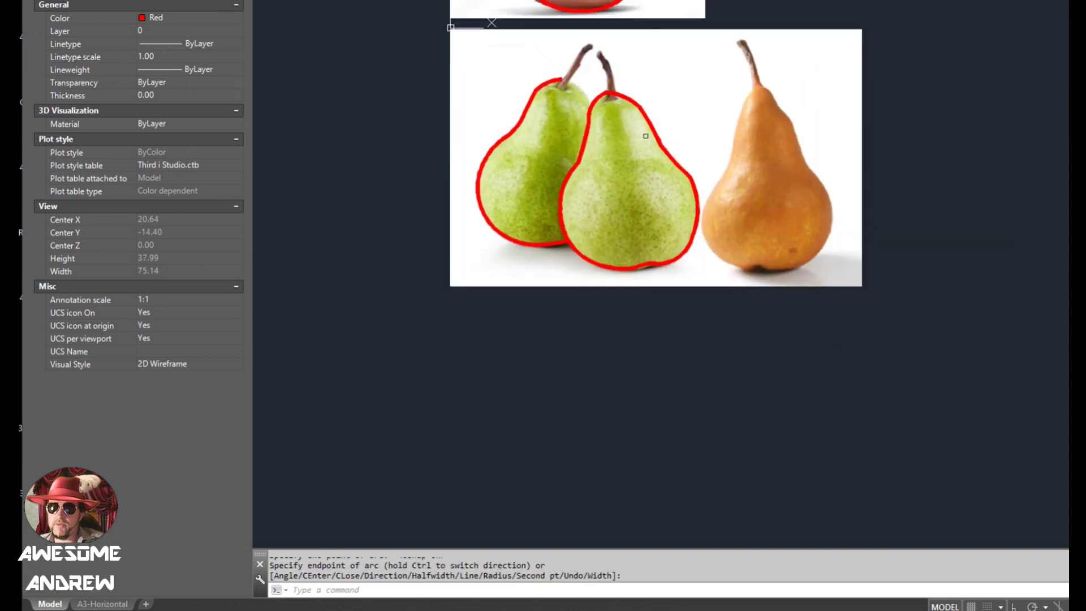
{"action": "mouse_move", "coordinate": [646, 153]}
{"action": "middle_mouse_down"}
{"action": "mouse_move", "coordinate": [629, 168]}
{"action": "mouse_move", "coordinate": [678, 191]}
{"action": "mouse_move", "coordinate": [647, 368]}
{"action": "mouse_move", "coordinate": [590, 265]}
{"action": "middle_mouse_up"}
{"action": "scroll", "coordinate": [619, 310], "scroll_direction": "down", "scroll_amount": 1}
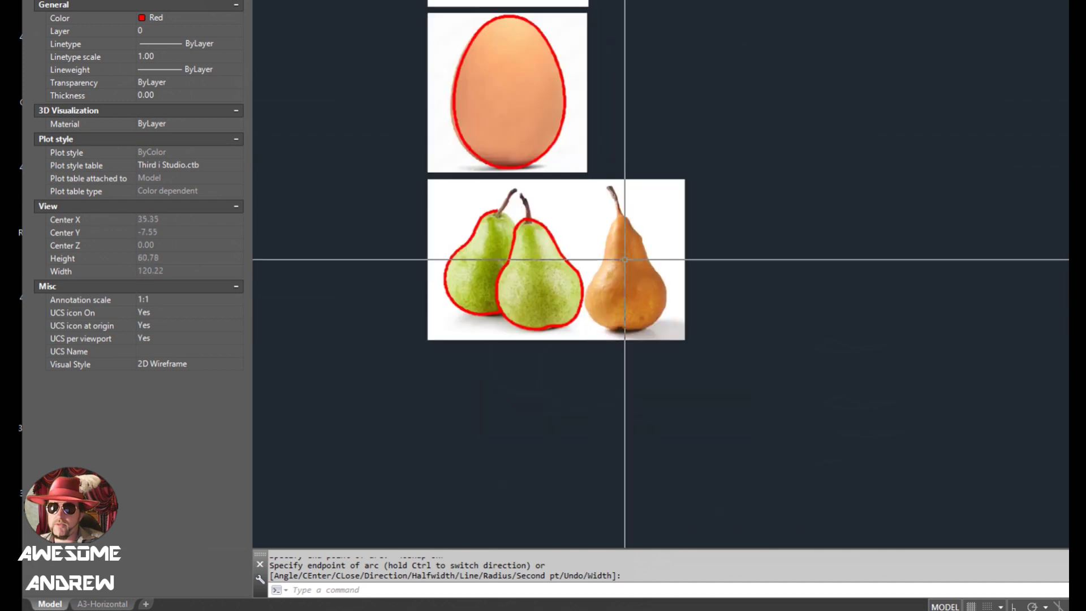
Draw a vertical centre polyline about 17 units long with ortho on, from the middle of the brown pear's base to above its stem.
{"action": "scroll", "coordinate": [623, 250], "scroll_direction": "up", "scroll_amount": 2}
{"action": "key", "text": "Return"}
{"action": "type", "text": "pl"}
{"action": "key", "text": "Return"}
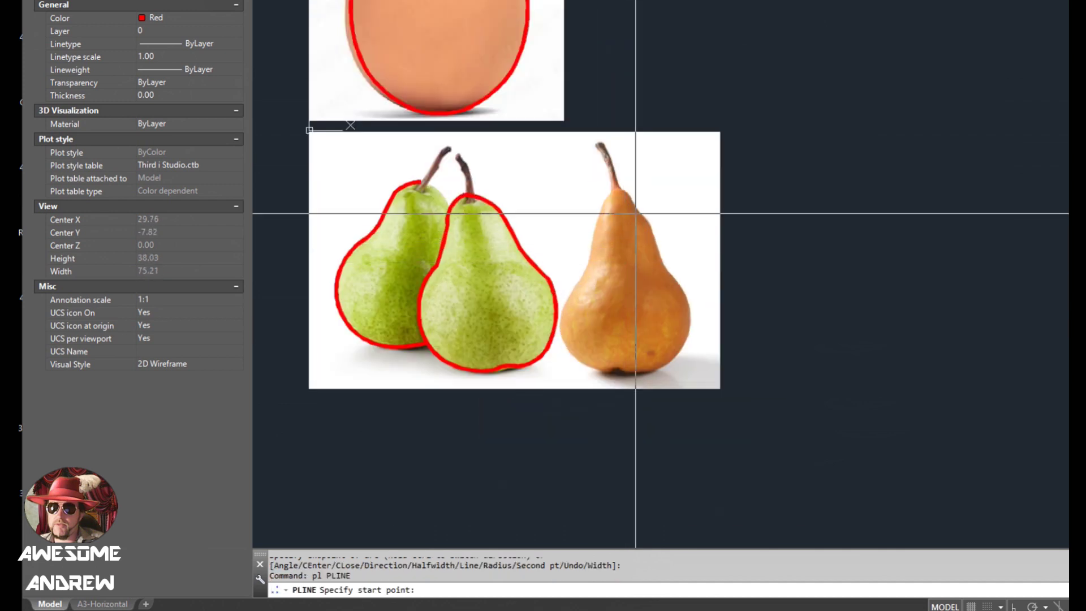
{"action": "scroll", "coordinate": [634, 212], "scroll_direction": "up", "scroll_amount": 2}
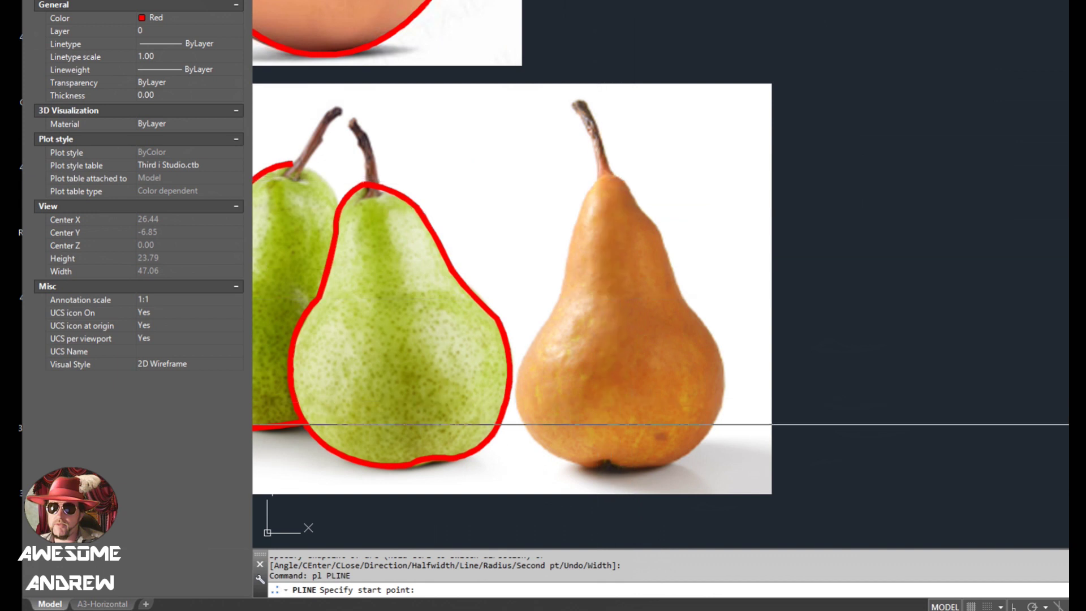
{"action": "left_click", "coordinate": [611, 463]}
{"action": "key", "text": "F8"}
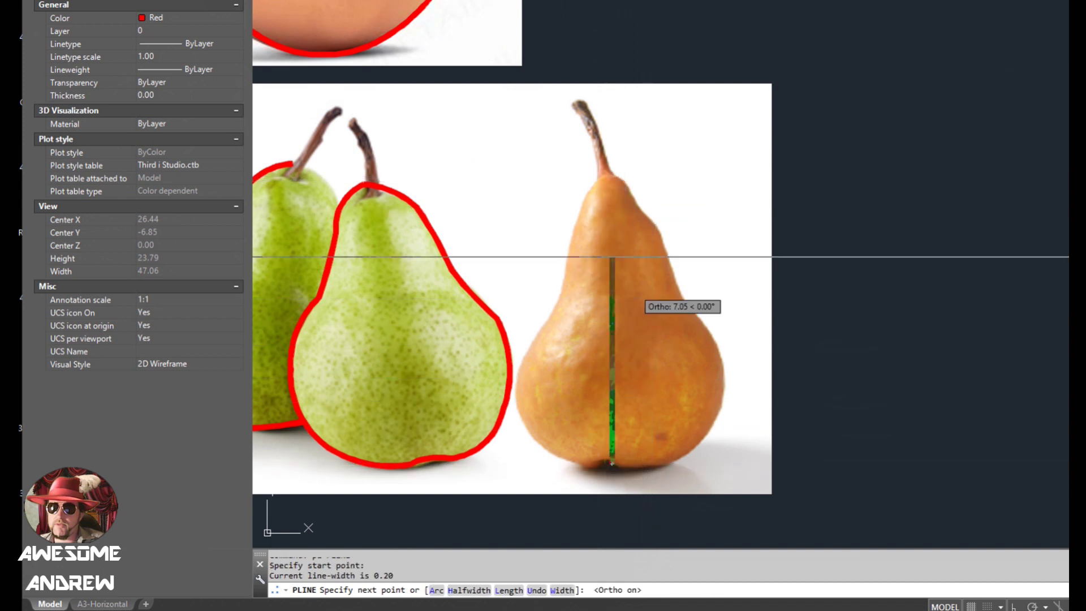
{"action": "left_click", "coordinate": [611, 45]}
{"action": "key", "text": "Escape"}
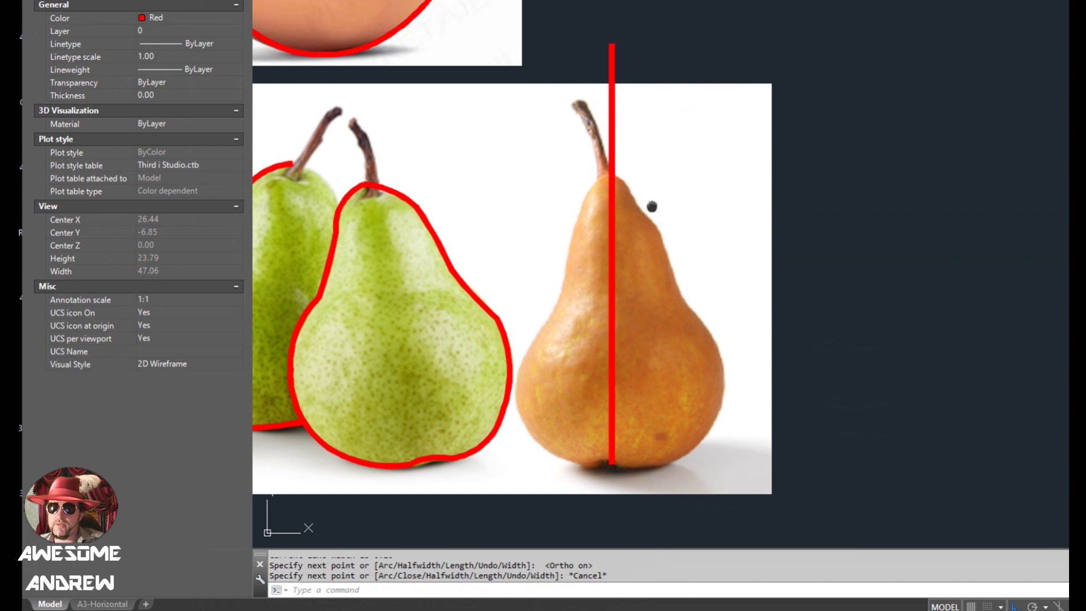
Start a polyline at the brown pear's top on the centre line and trace a second-point arc over its left shoulder, with ortho and object snap off.
{"action": "middle_click_drag", "start_coordinate": [651, 207], "coordinate": [650, 174]}
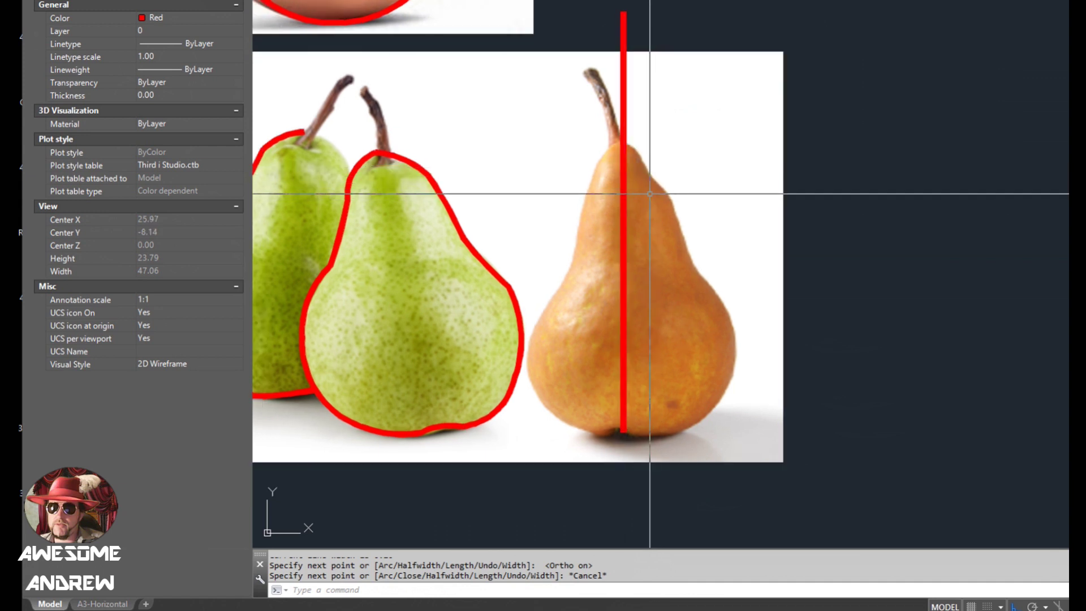
{"action": "type", "text": "pl"}
{"action": "key", "text": "Return"}
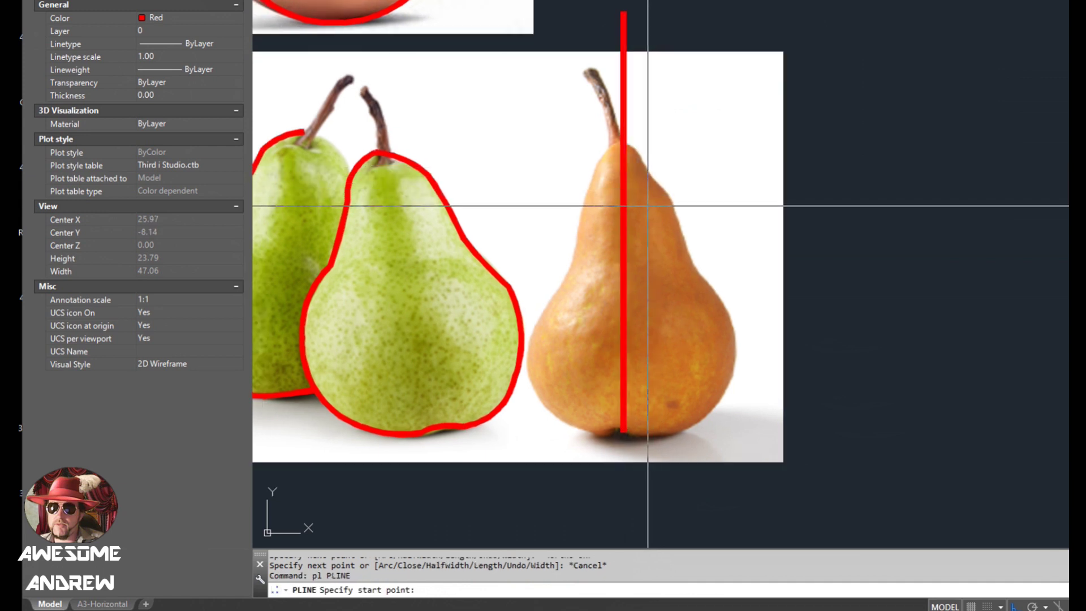
{"action": "scroll", "coordinate": [623, 155], "scroll_direction": "up", "scroll_amount": 2}
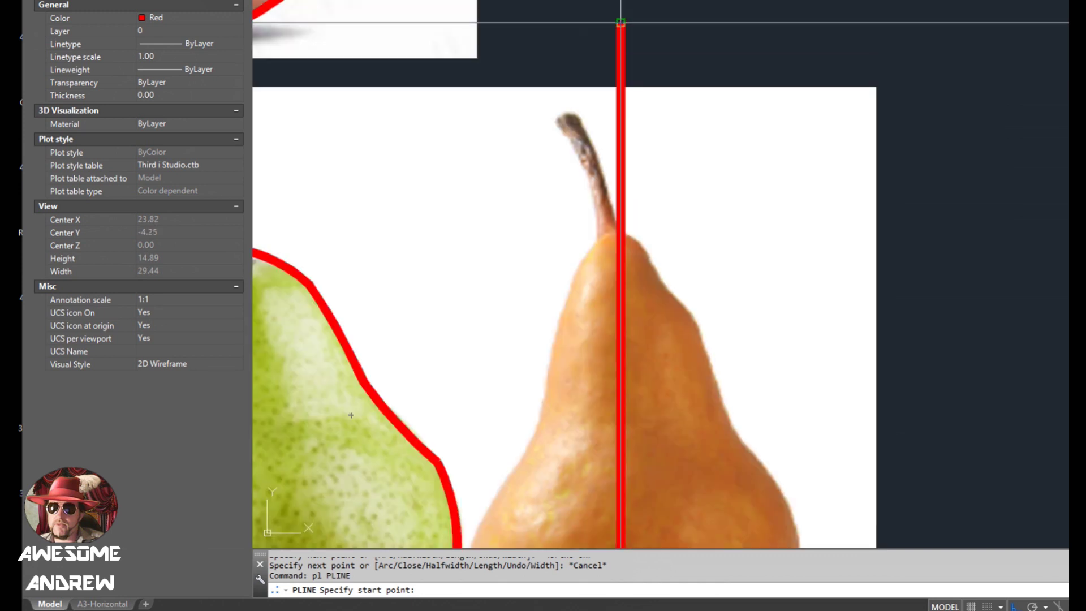
{"action": "left_click", "coordinate": [620, 231]}
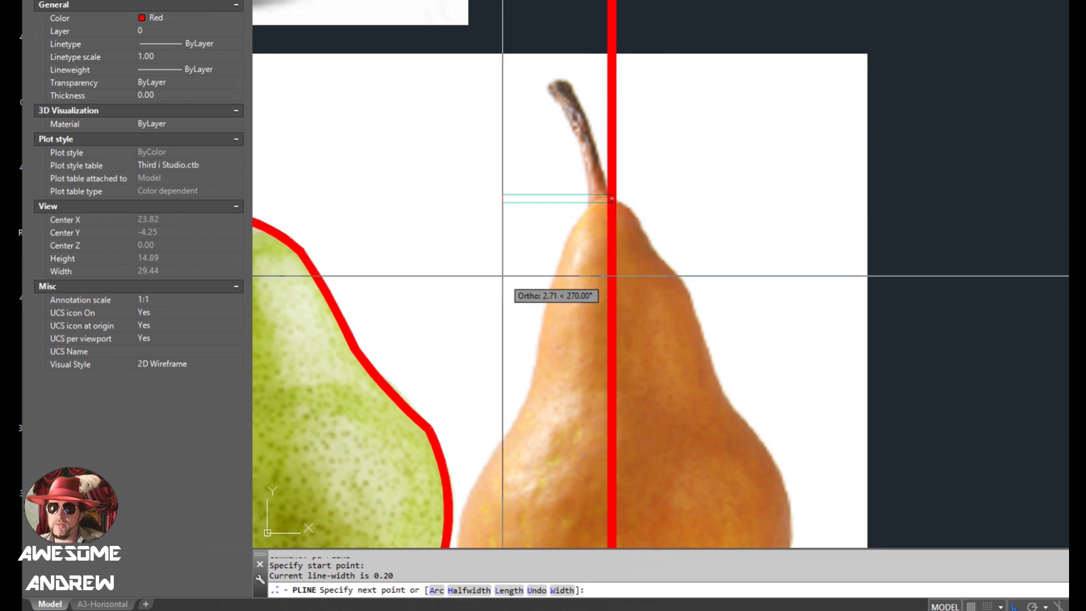
{"action": "key", "text": "F3"}
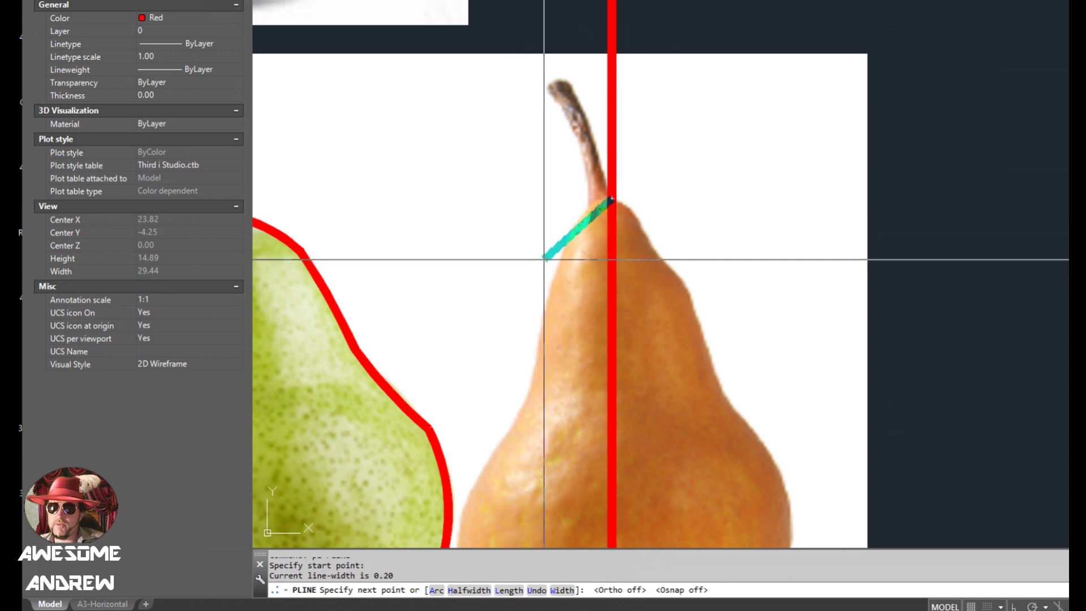
{"action": "type", "text": "a"}
{"action": "key", "text": "Return"}
{"action": "type", "text": "s"}
{"action": "key", "text": "Return"}
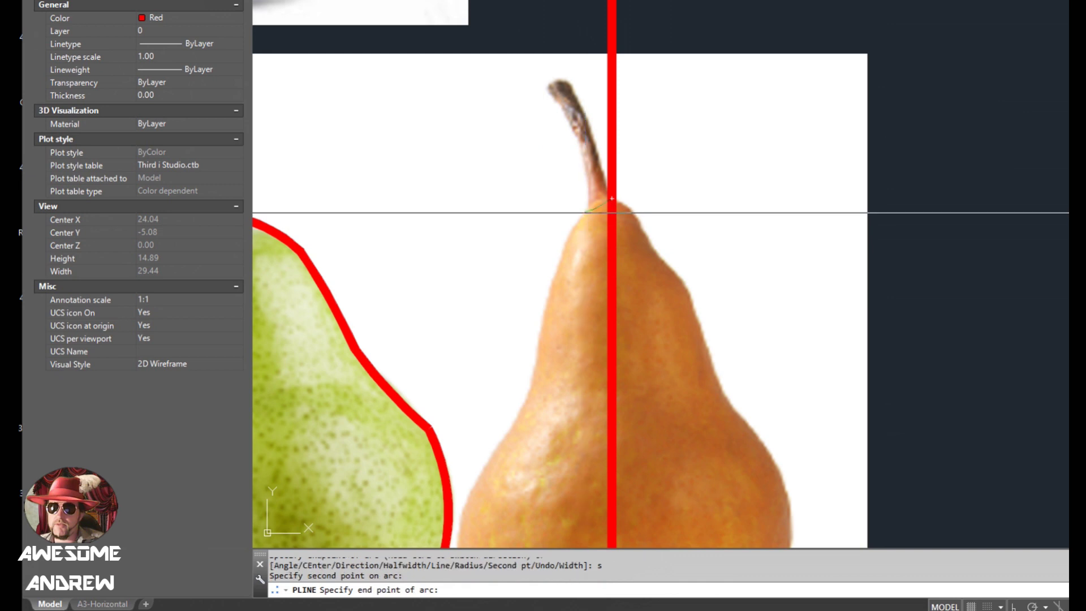
{"action": "left_click", "coordinate": [566, 240]}
Trace two second-point arcs down the left side of the brown pear's neck to the upper edge of its belly.
{"action": "type", "text": "s"}
{"action": "key", "text": "Return"}
{"action": "left_click", "coordinate": [556, 266]}
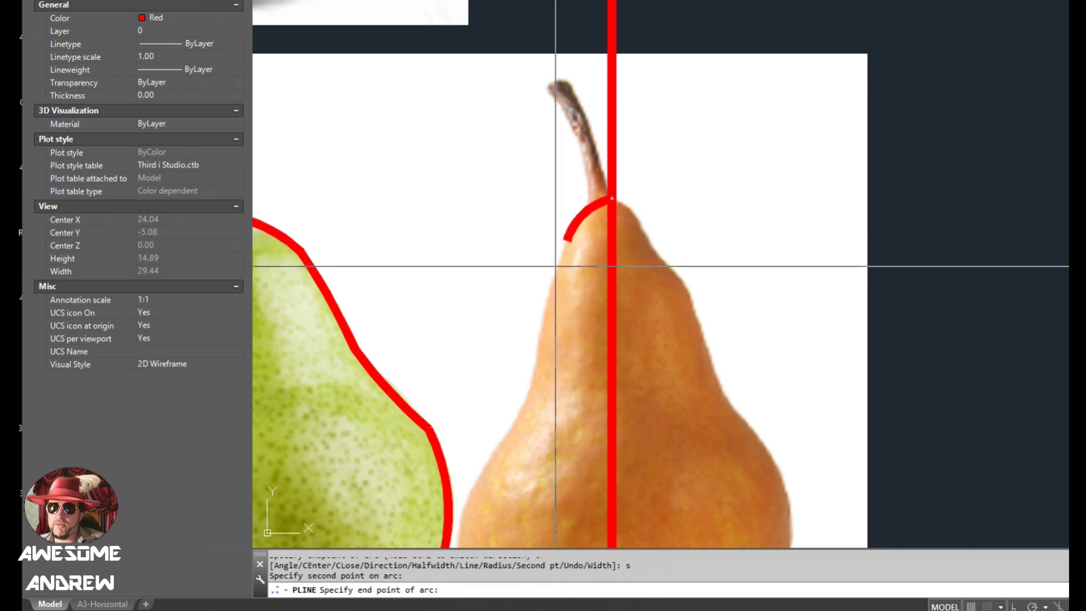
{"action": "left_click", "coordinate": [543, 317]}
{"action": "middle_click_drag", "start_coordinate": [544, 348], "coordinate": [575, 166]}
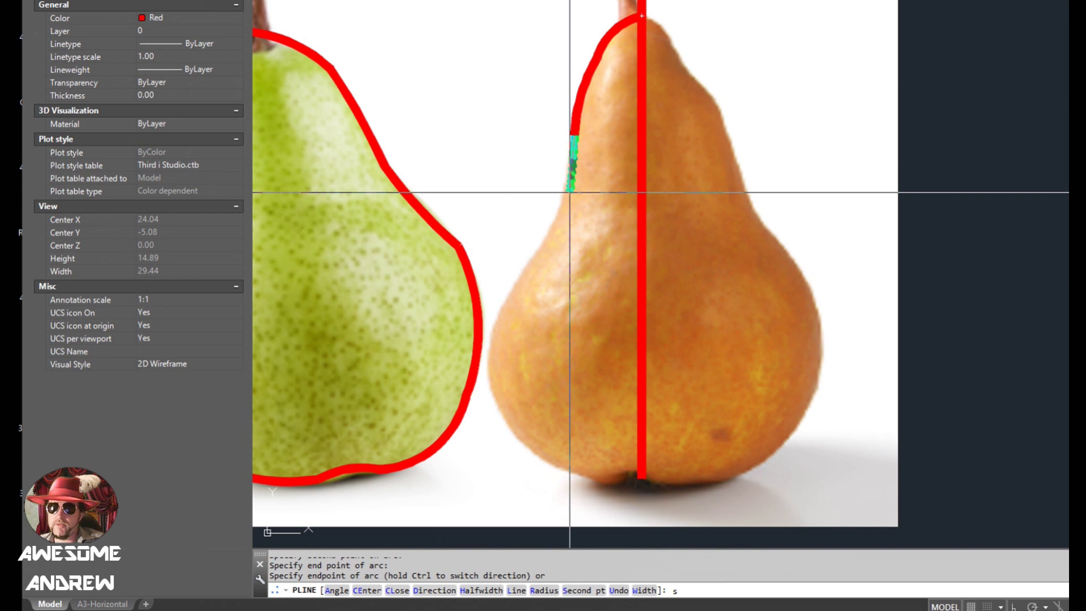
{"action": "type", "text": "s"}
{"action": "key", "text": "Return"}
{"action": "left_click", "coordinate": [573, 168]}
{"action": "left_click", "coordinate": [530, 255]}
Trace second-point arcs around the left side of the brown pear's belly to the centre line's lower end, with object snap on.
{"action": "middle_click_drag", "start_coordinate": [548, 340], "coordinate": [529, 265]}
{"action": "type", "text": "s"}
{"action": "key", "text": "Return"}
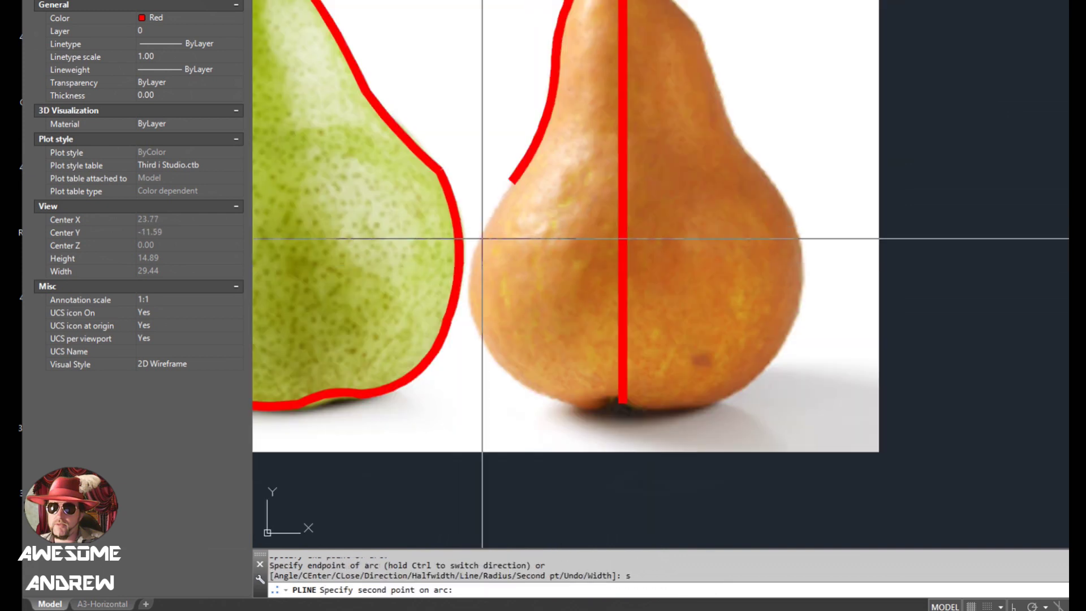
{"action": "left_click", "coordinate": [481, 243]}
{"action": "left_click", "coordinate": [473, 302]}
{"action": "type", "text": "s"}
{"action": "key", "text": "Return"}
{"action": "left_click", "coordinate": [518, 371]}
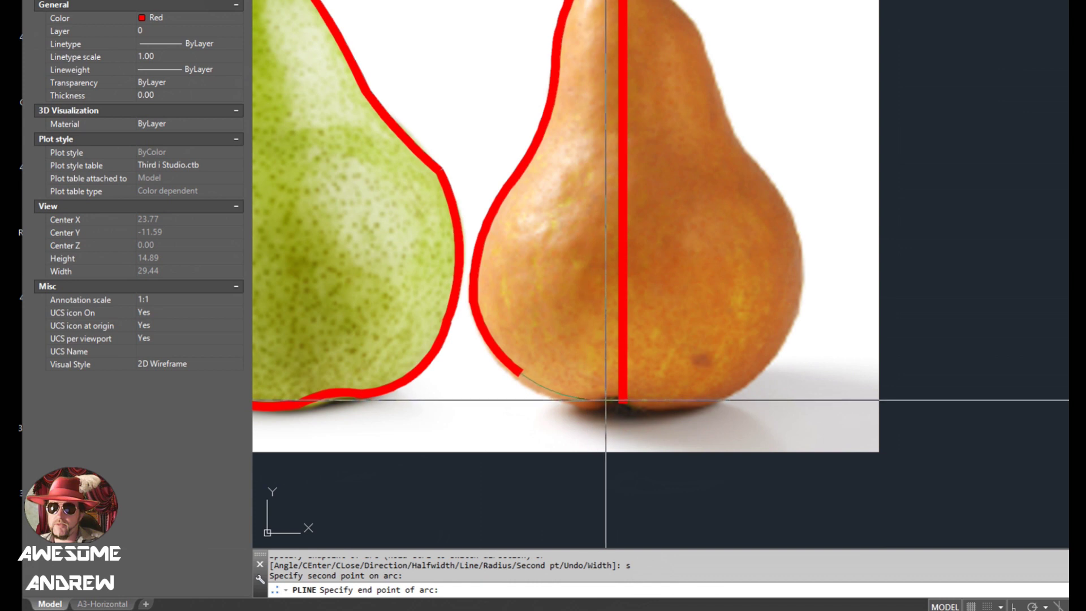
{"action": "left_click", "coordinate": [622, 403]}
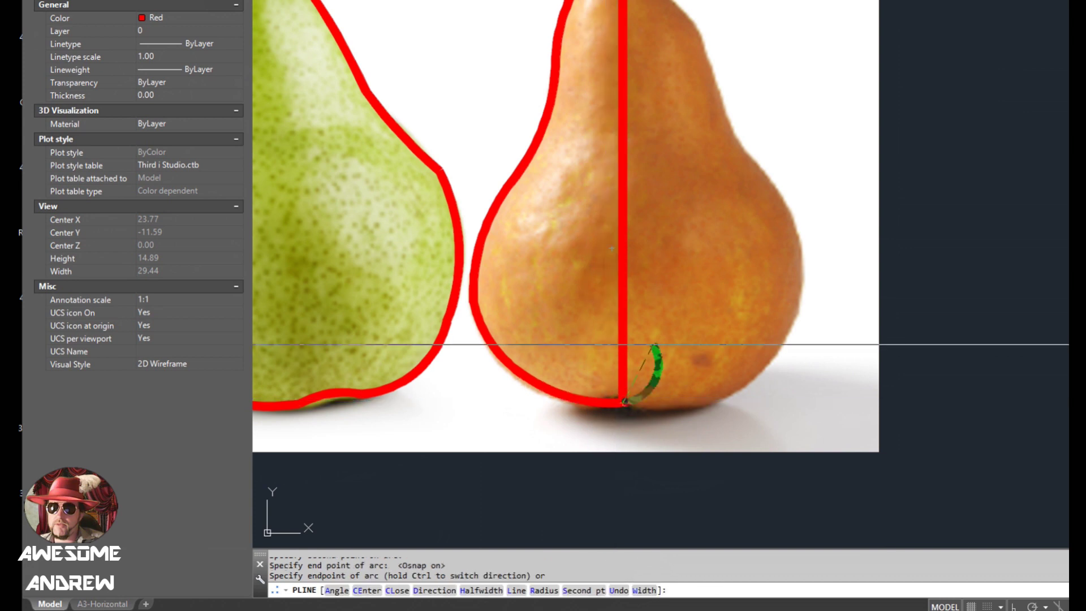
{"action": "scroll", "coordinate": [654, 344], "scroll_direction": "down", "scroll_amount": 4}
{"action": "scroll", "coordinate": [660, 271], "scroll_direction": "up", "scroll_amount": 2}
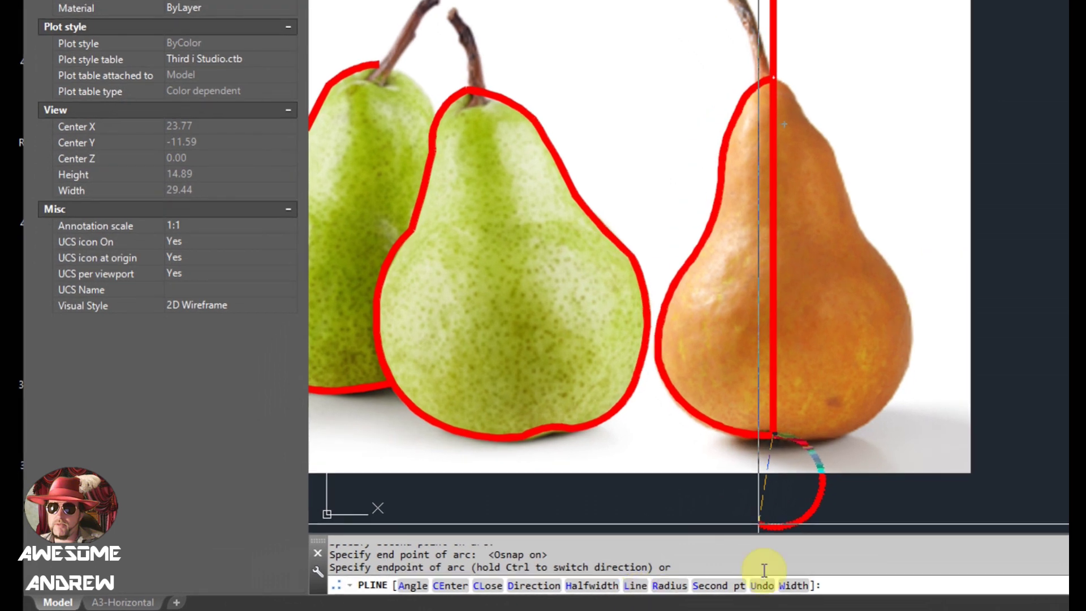
Switch the polyline to line mode and draw zigzag straight segments from the pear's base up past its right side.
{"action": "key", "text": "Return"}
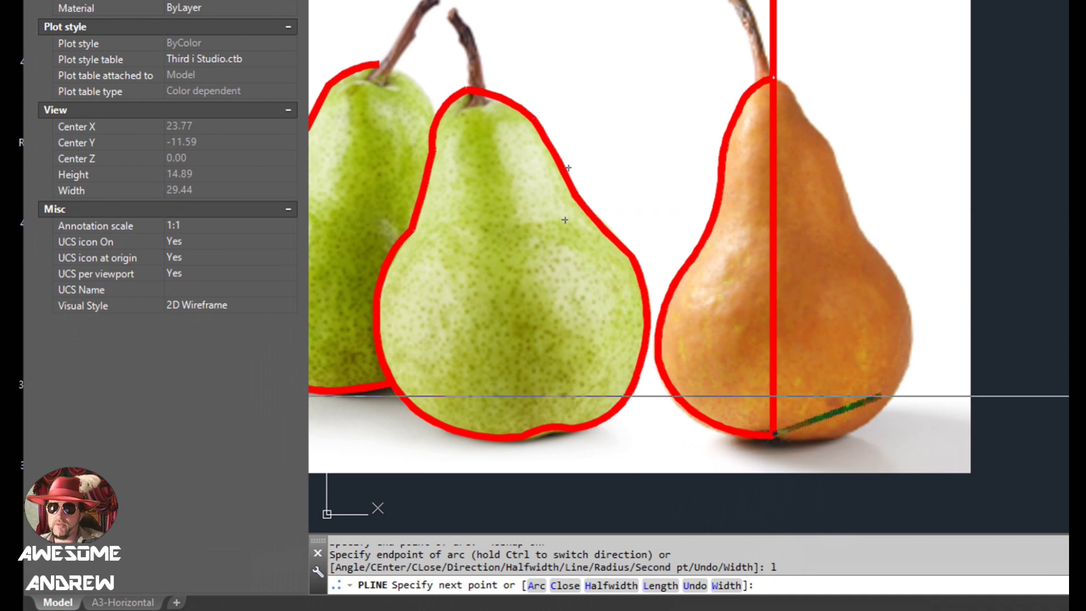
{"action": "left_click", "coordinate": [899, 325]}
{"action": "left_click", "coordinate": [848, 244]}
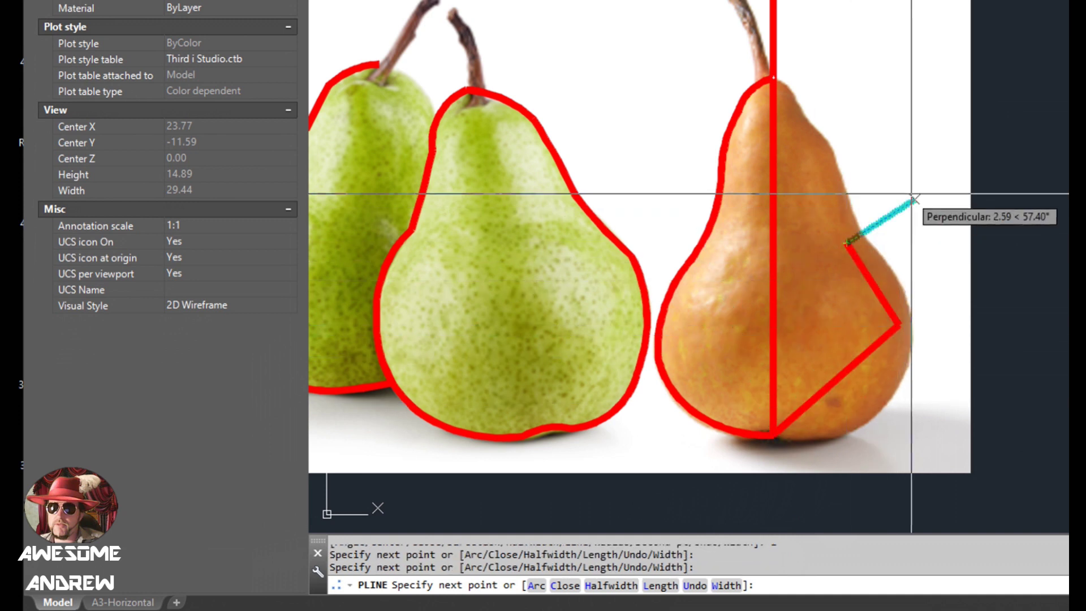
{"action": "left_click", "coordinate": [882, 142]}
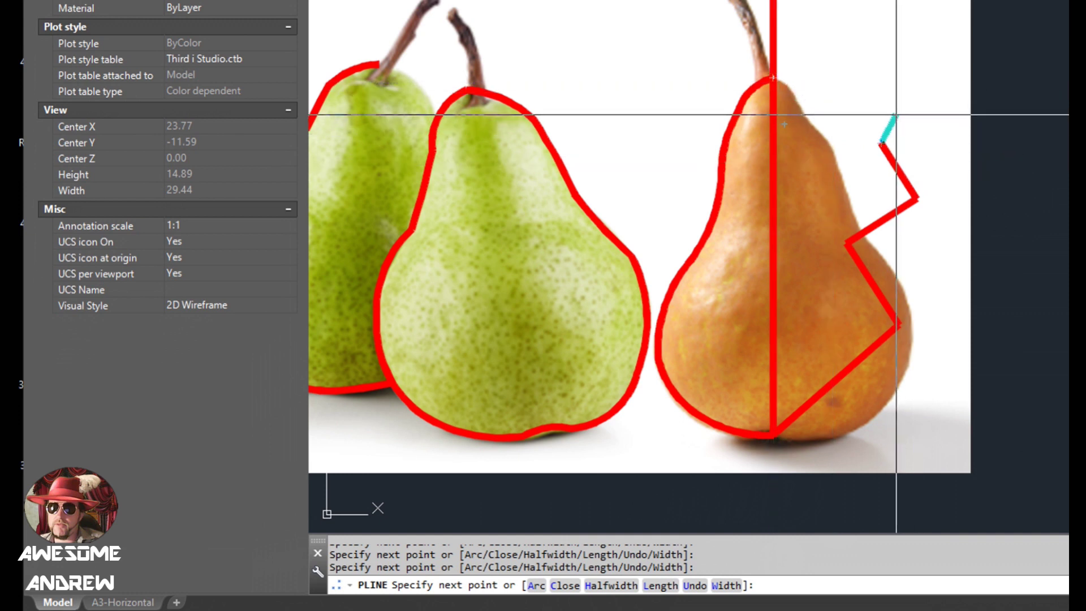
Extend the same polyline past the image's right edge by alternating between arc and straight segments.
{"action": "key", "text": "Return"}
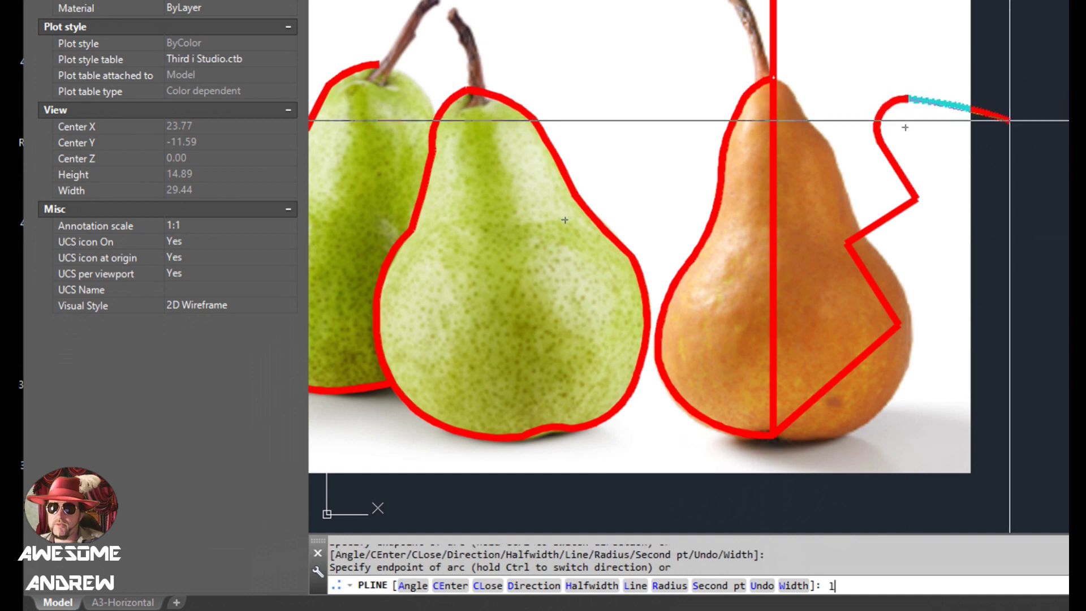
{"action": "type", "text": "l"}
{"action": "key", "text": "Return"}
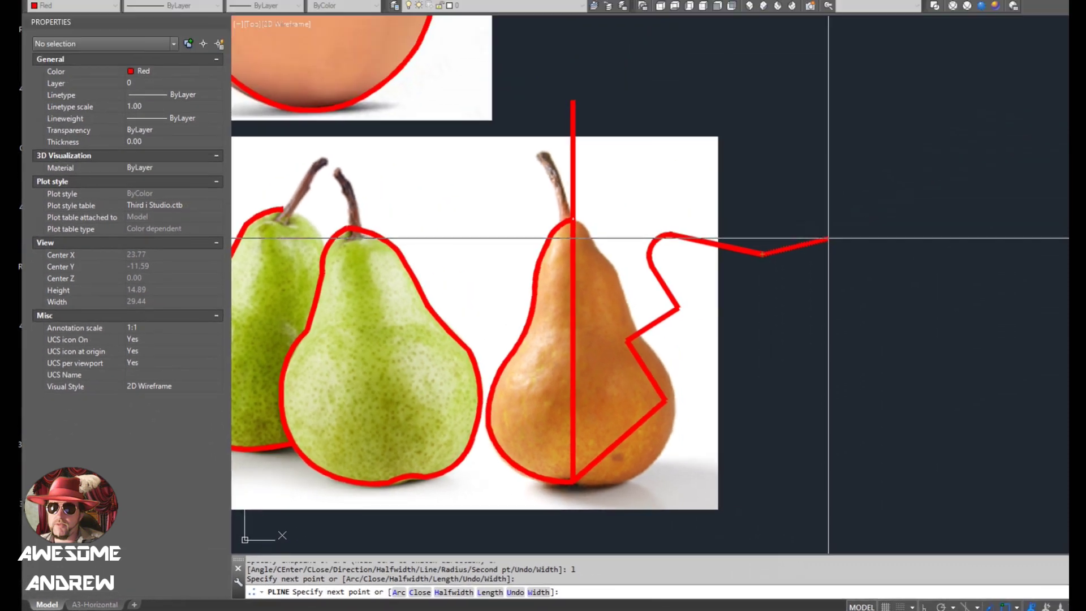
{"action": "type", "text": "a"}
{"action": "key", "text": "Return"}
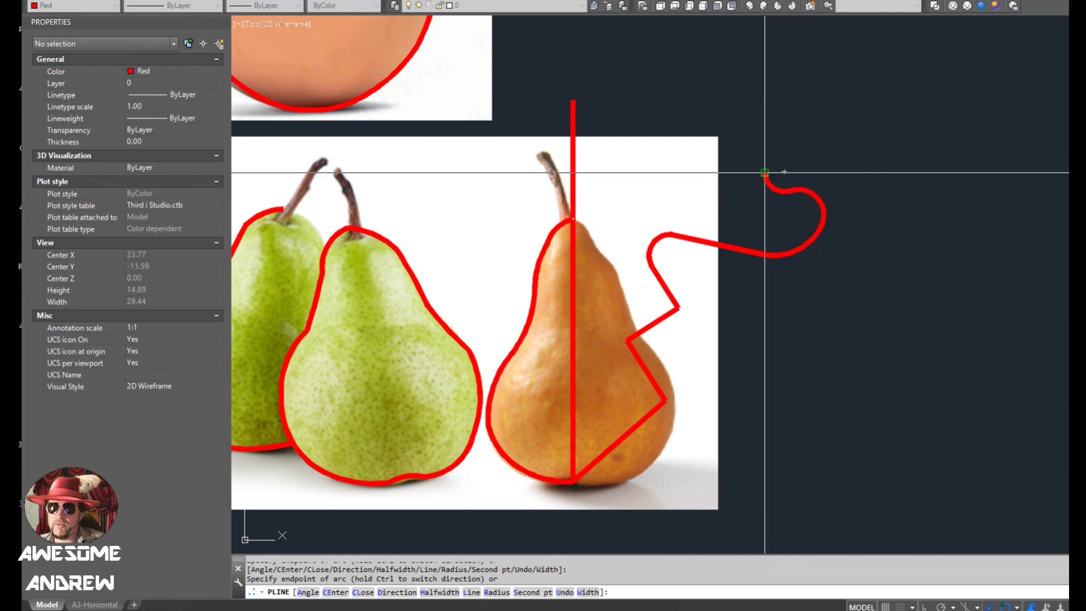
Add straight segments to the polyline, curve it with arcs back to its start at the brown pear's top, and end it.
{"action": "key", "text": "Return"}
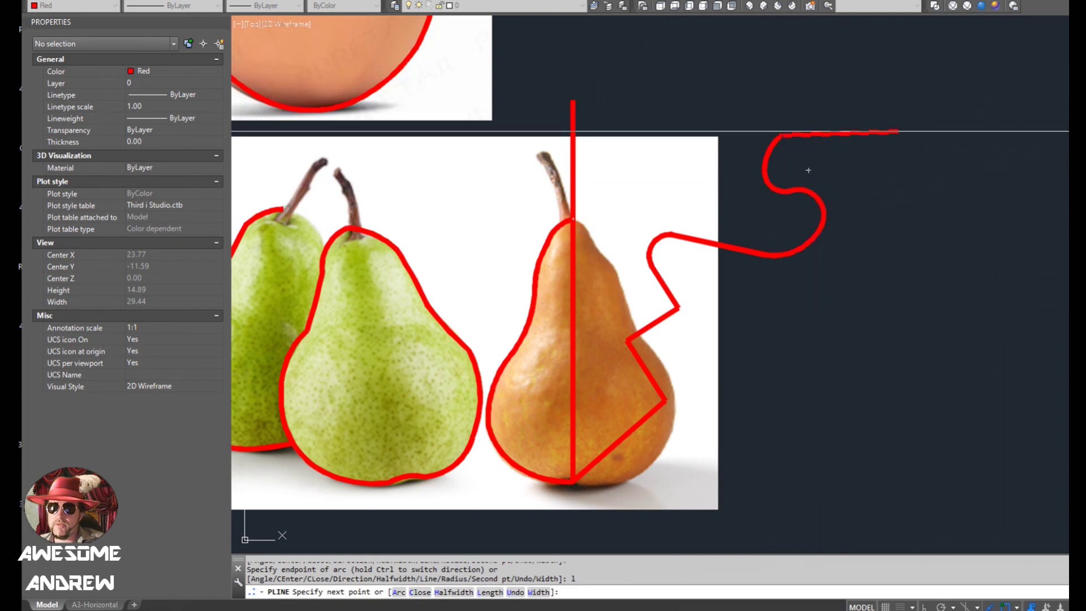
{"action": "left_click", "coordinate": [898, 131]}
{"action": "left_click", "coordinate": [944, 222]}
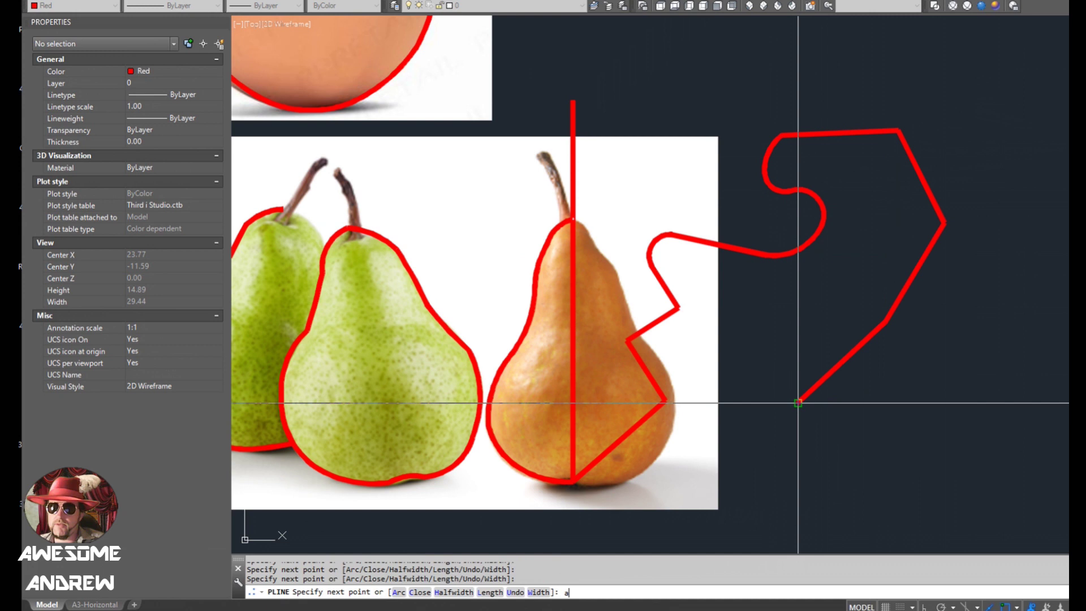
{"action": "key", "text": "Return"}
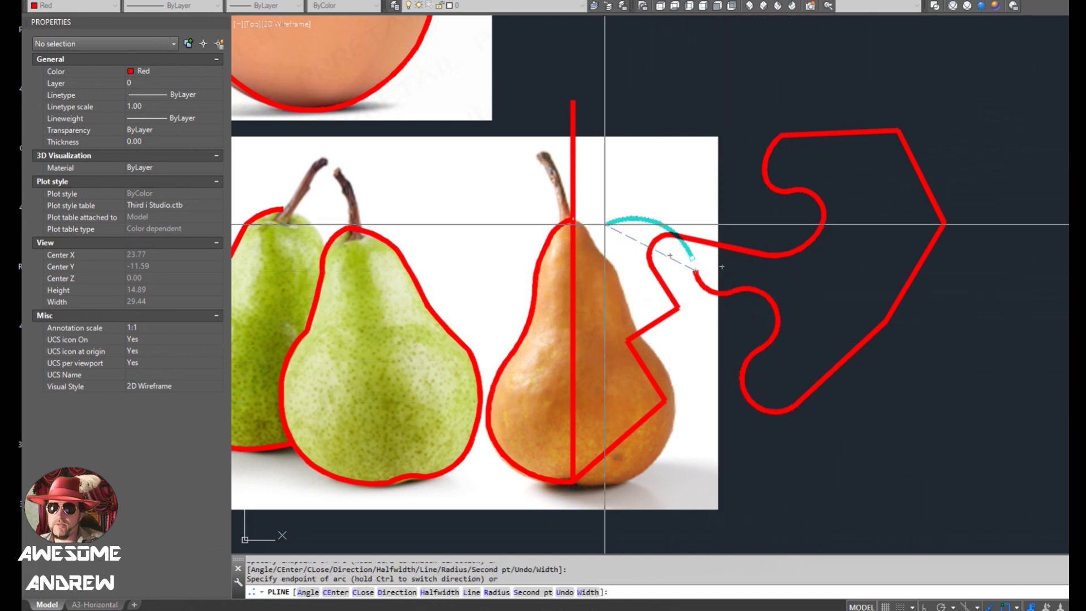
{"action": "left_click", "coordinate": [577, 221]}
{"action": "key", "text": "Return"}
{"action": "scroll", "coordinate": [780, 334], "scroll_direction": "down", "scroll_amount": 2}
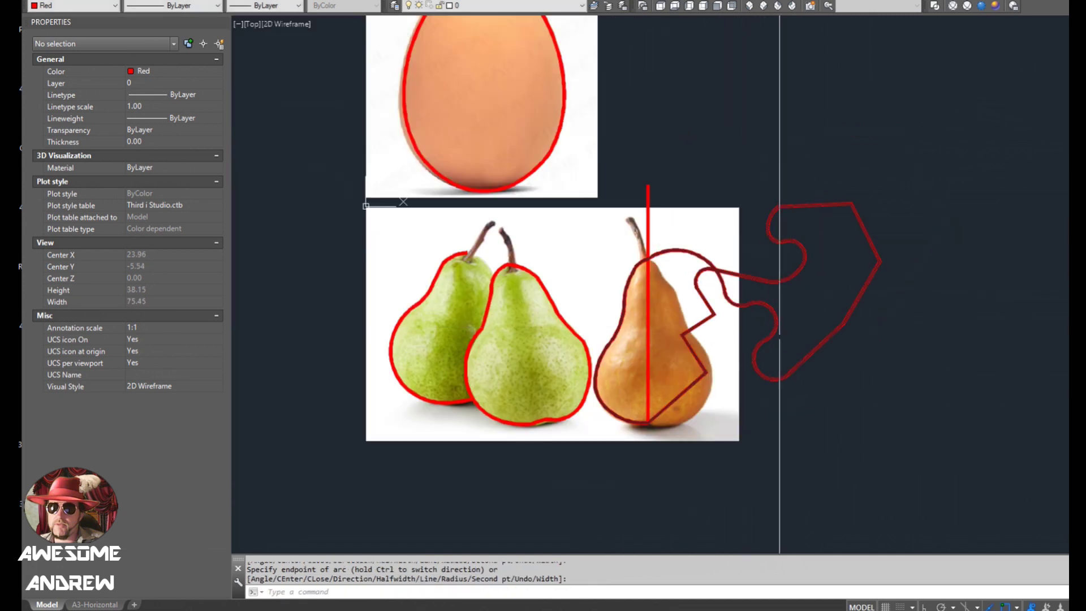
Erase the test polyline and the vertical centre line from the brown pear.
{"action": "middle_click_drag", "start_coordinate": [811, 348], "coordinate": [737, 363]}
{"action": "left_click", "coordinate": [770, 405]}
{"action": "left_click", "coordinate": [755, 335]}
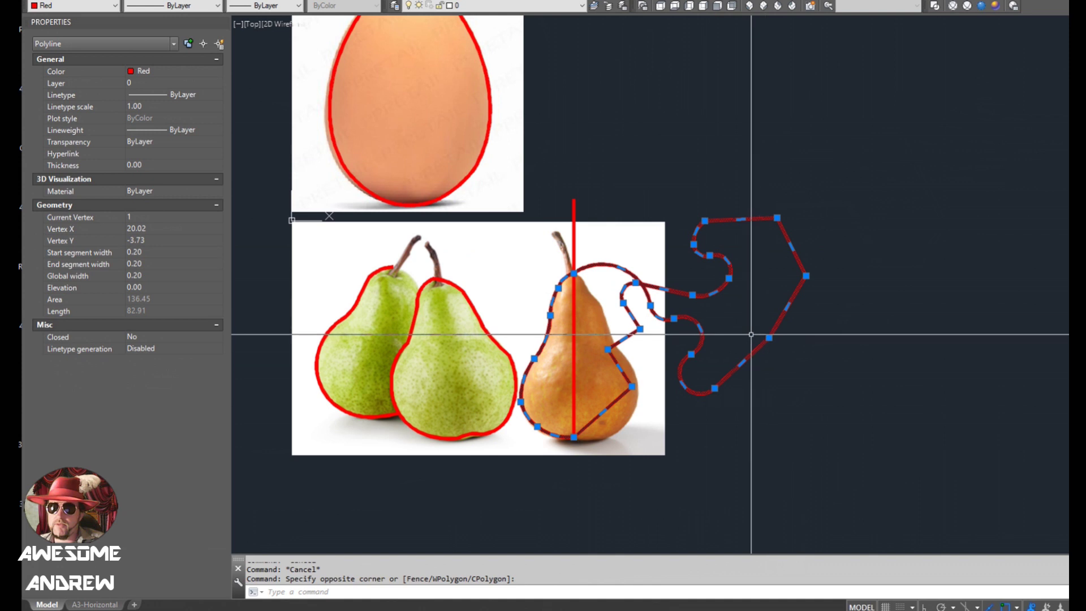
{"action": "key", "text": "Delete"}
{"action": "left_click", "coordinate": [571, 198]}
{"action": "left_click", "coordinate": [563, 197]}
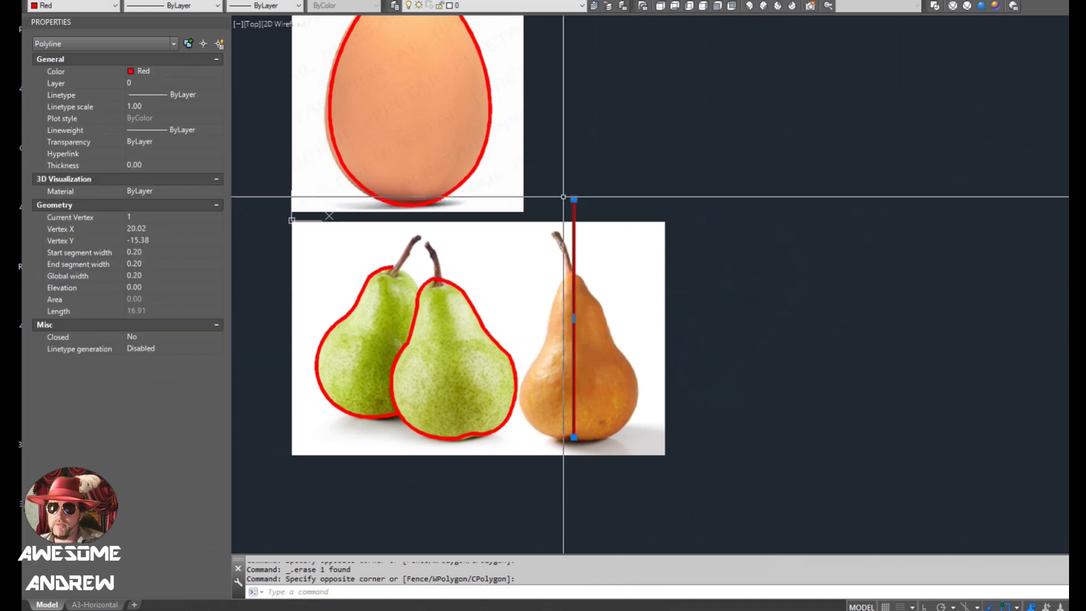
{"action": "key", "text": "Escape"}
Draw a freehand looping spline with 40 fit points in the empty space beside the reference images, using the Fit method.
{"action": "scroll", "coordinate": [565, 237], "scroll_direction": "up", "scroll_amount": 1}
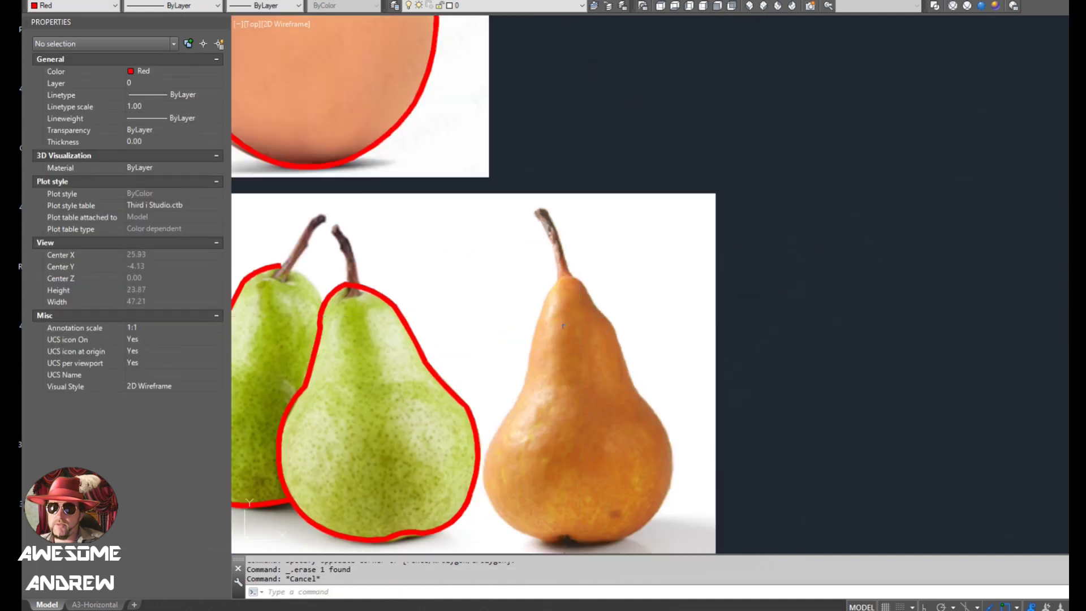
{"action": "mouse_move", "coordinate": [562, 325]}
{"action": "middle_mouse_down"}
{"action": "mouse_move", "coordinate": [592, 257]}
{"action": "mouse_move", "coordinate": [583, 265]}
{"action": "middle_mouse_up"}
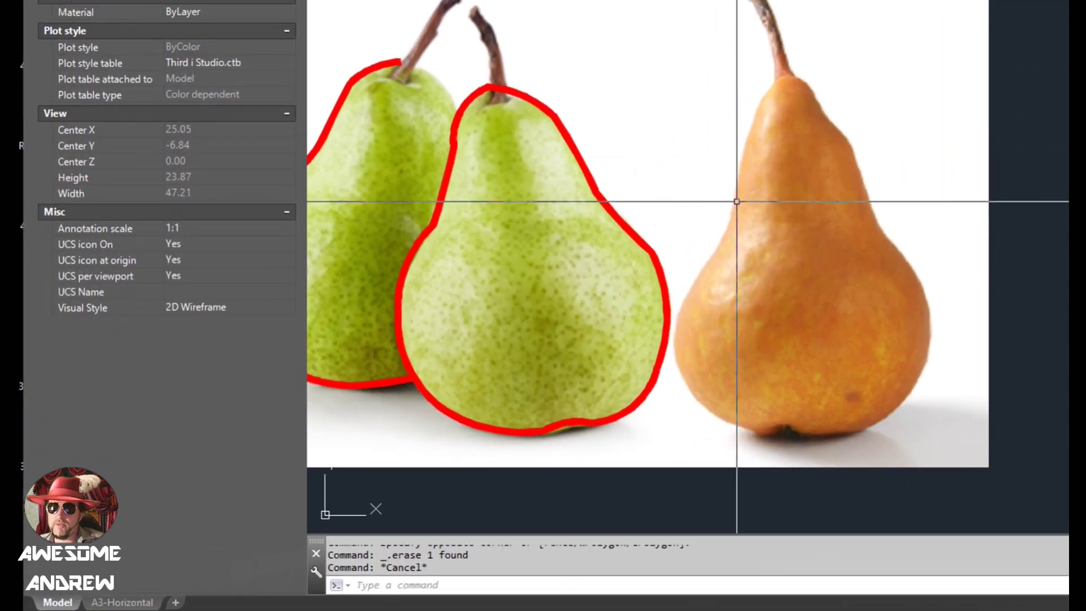
{"action": "type", "text": "spl"}
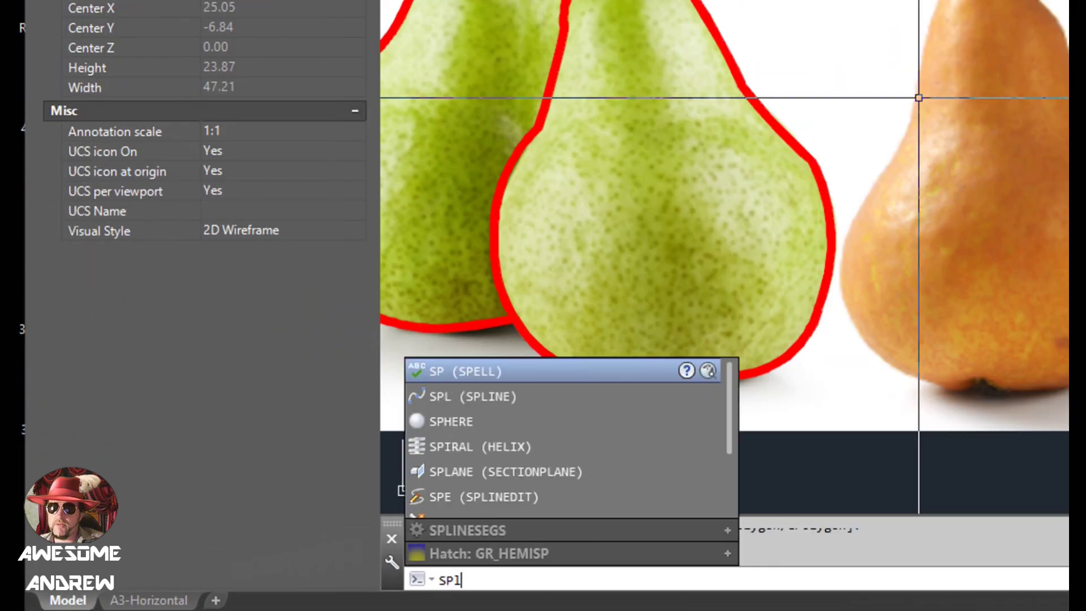
{"action": "key", "text": "Return"}
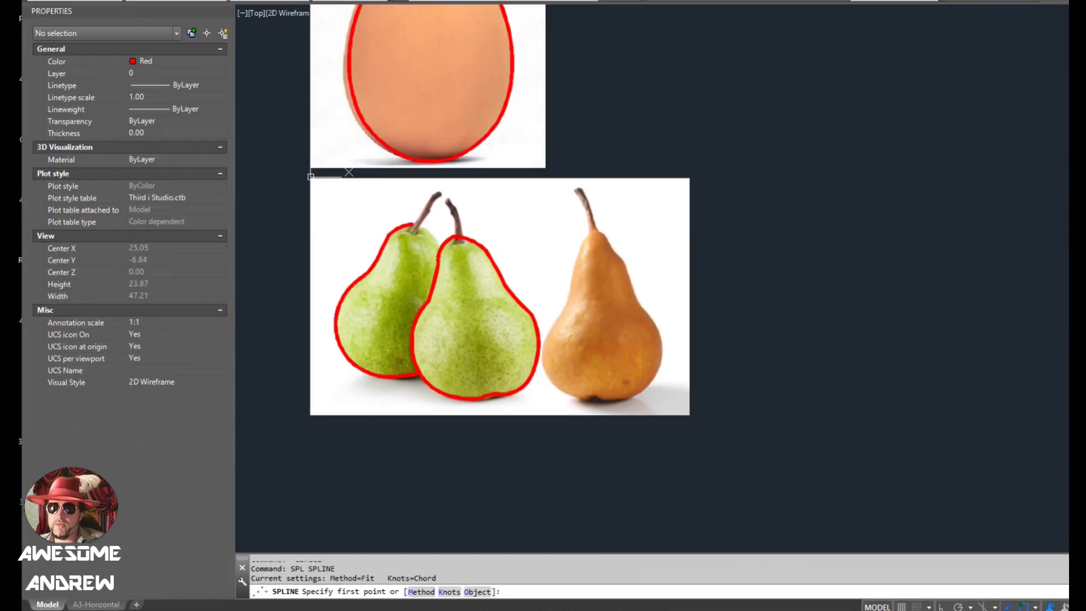
{"action": "mouse_move", "coordinate": [628, 298]}
{"action": "middle_mouse_down"}
{"action": "mouse_move", "coordinate": [402, 313]}
{"action": "mouse_move", "coordinate": [259, 353]}
{"action": "middle_mouse_up"}
{"action": "scroll", "coordinate": [431, 317], "scroll_direction": "down", "scroll_amount": 1}
{"action": "left_click", "coordinate": [487, 321]}
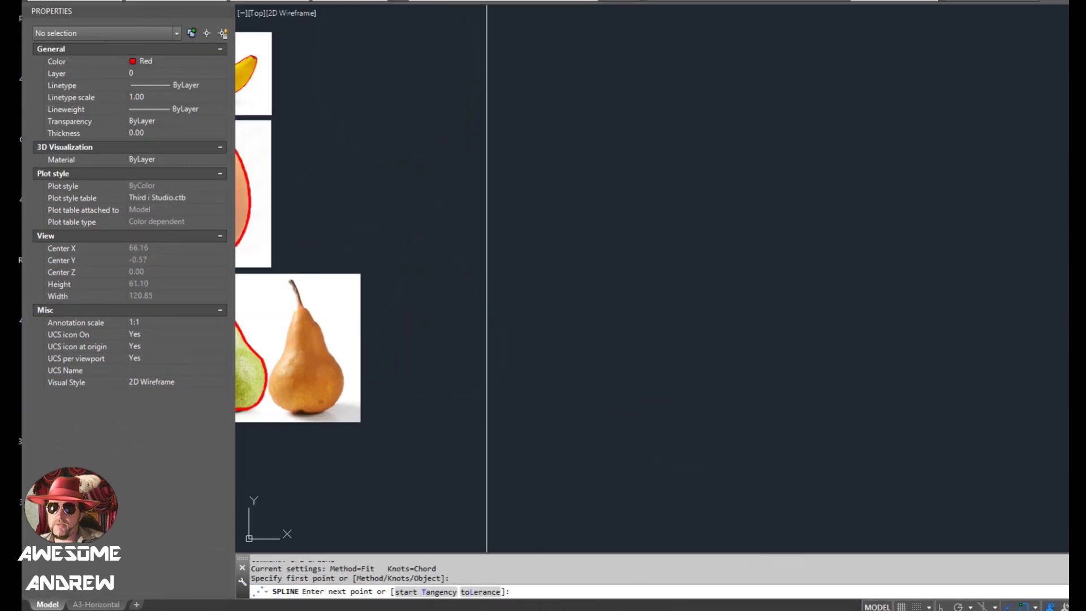
{"action": "left_click", "coordinate": [464, 351]}
{"action": "left_click", "coordinate": [521, 270]}
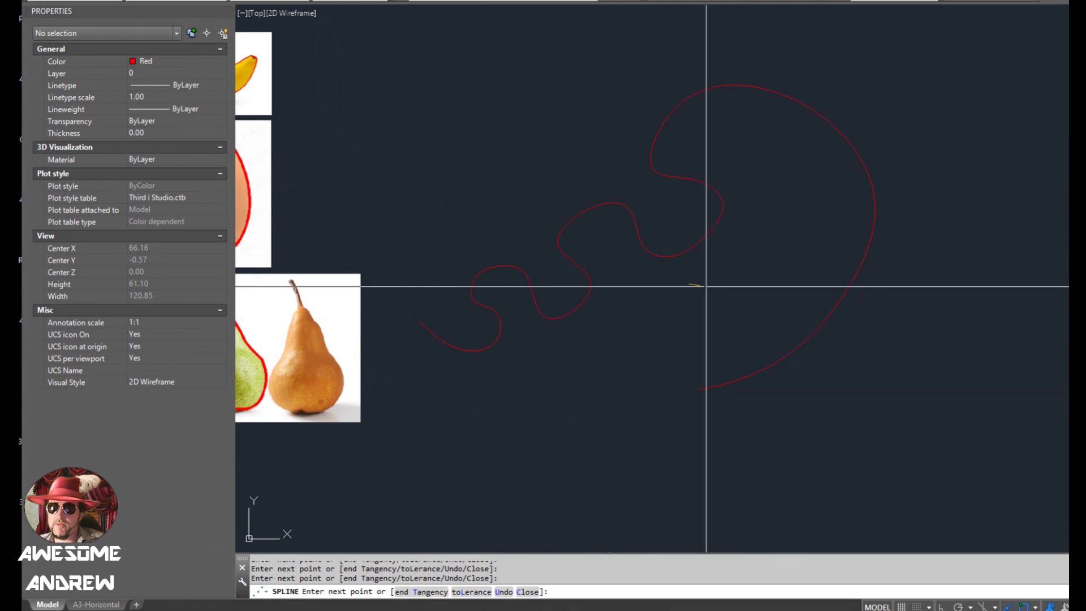
{"action": "key", "text": "Return"}
Select the looping spline to examine its fit points.
{"action": "scroll", "coordinate": [706, 313], "scroll_direction": "down", "scroll_amount": 2}
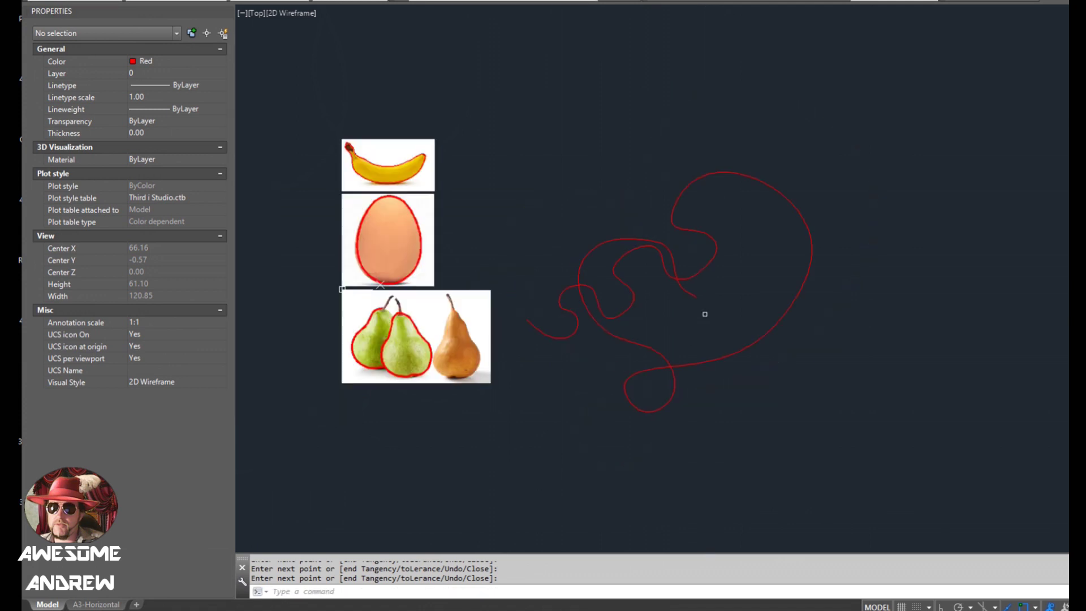
{"action": "scroll", "coordinate": [689, 264], "scroll_direction": "up", "scroll_amount": 2}
{"action": "left_click", "coordinate": [710, 271]}
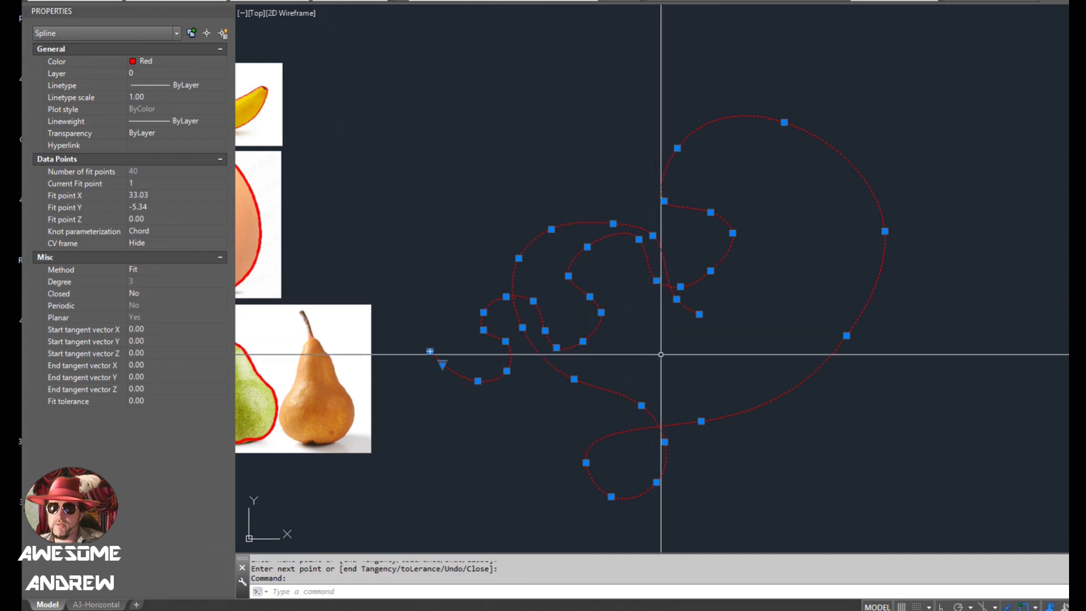
Select the looping spline and inspect the editing options offered at its starting fit point.
{"action": "scroll", "coordinate": [668, 370], "scroll_direction": "down", "scroll_amount": 2}
{"action": "key", "text": "Escape"}
{"action": "scroll", "coordinate": [560, 372], "scroll_direction": "up", "scroll_amount": 2}
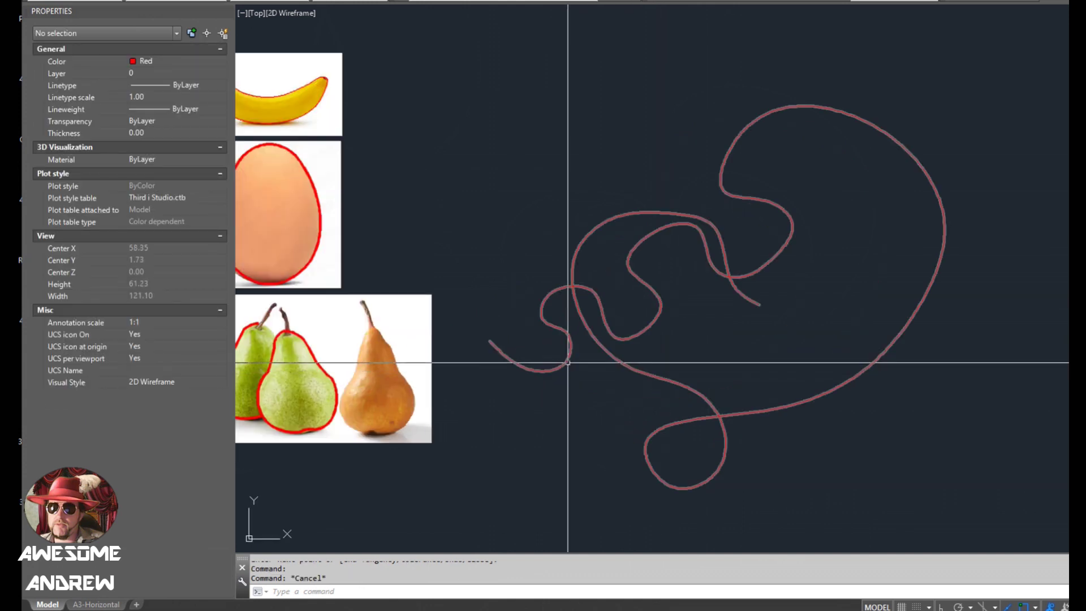
{"action": "left_click", "coordinate": [569, 360]}
{"action": "key", "text": "Escape"}
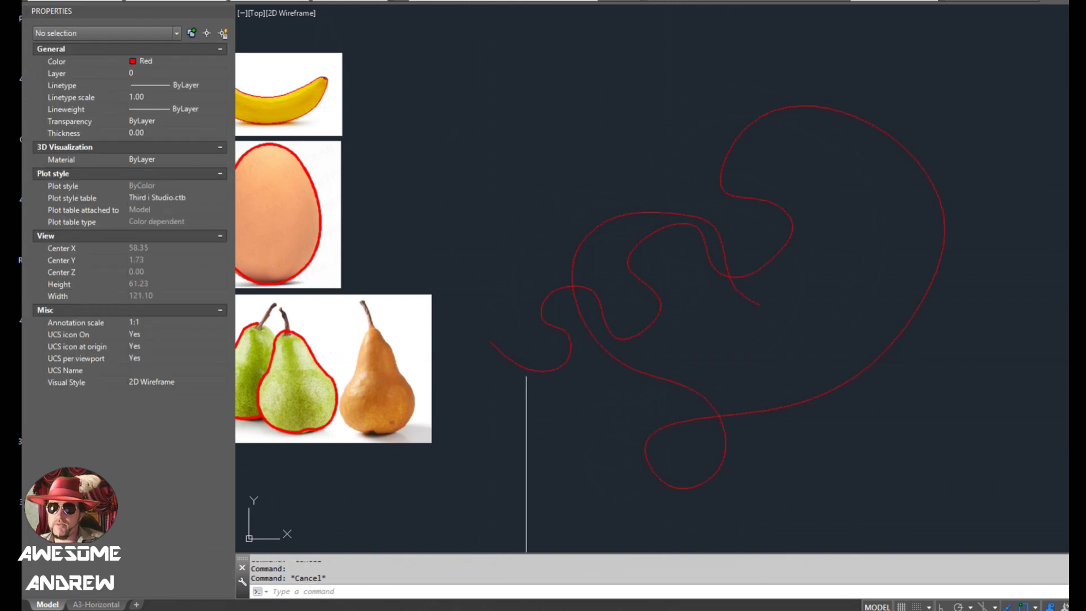
{"action": "left_click", "coordinate": [529, 370]}
{"action": "mouse_move", "coordinate": [490, 341]}
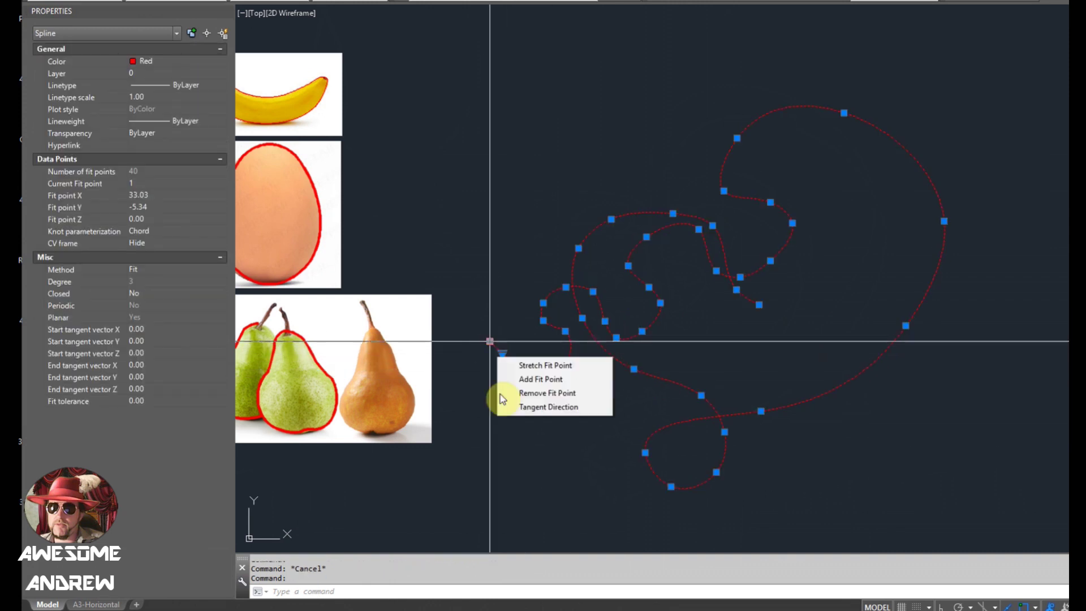
{"action": "key", "text": "Escape"}
Stretch the fit points at the looping spline's inner end to reshape its tail, and deselect the spline.
{"action": "scroll", "coordinate": [679, 320], "scroll_direction": "down", "scroll_amount": 2}
{"action": "left_click", "coordinate": [711, 303]}
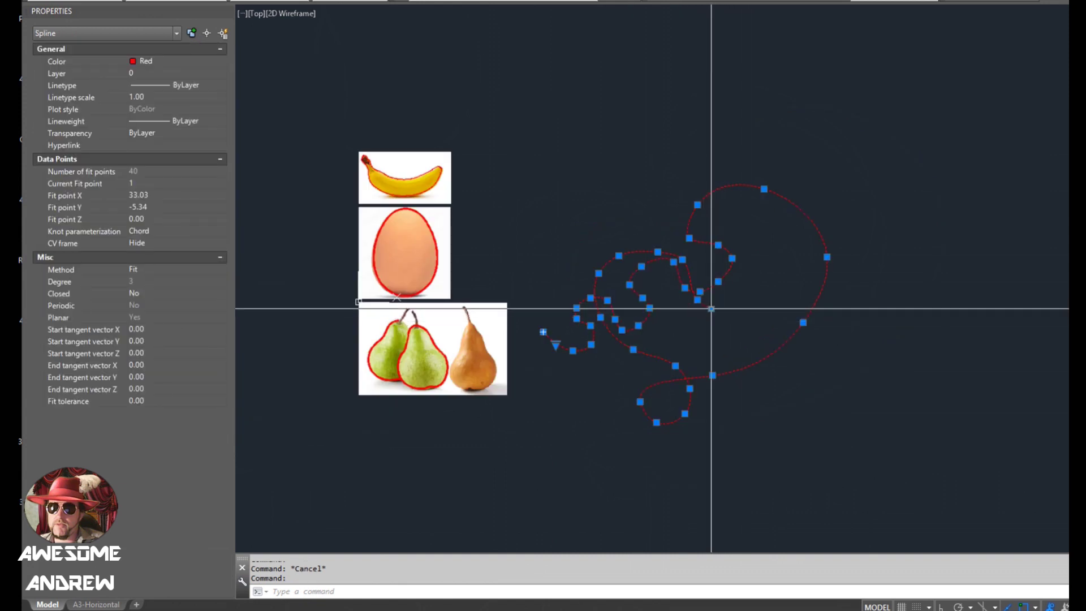
{"action": "left_click", "coordinate": [711, 309]}
{"action": "scroll", "coordinate": [711, 274], "scroll_direction": "up", "scroll_amount": 4}
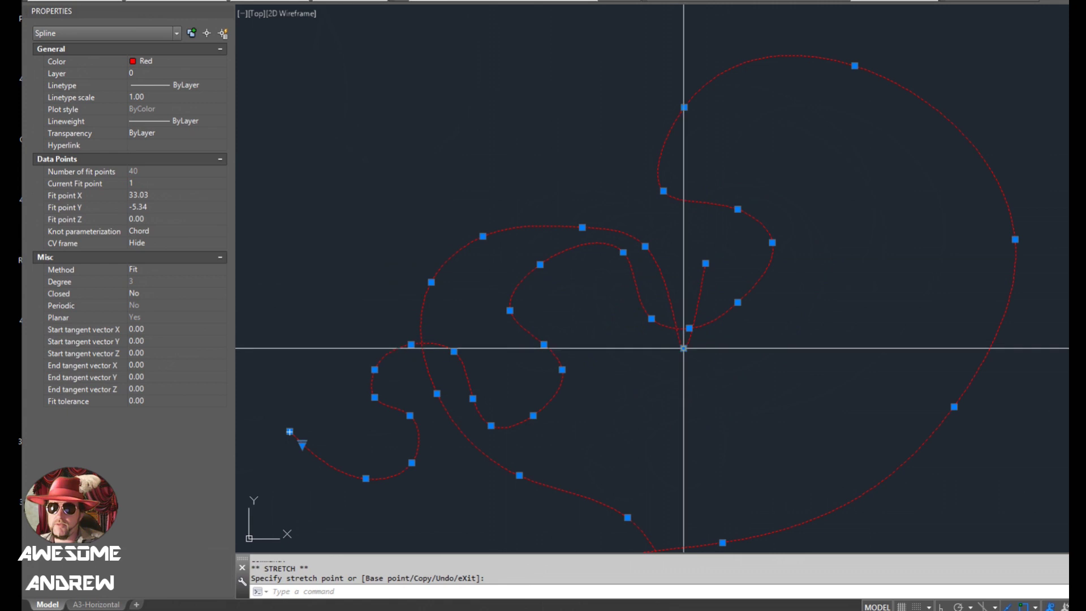
{"action": "scroll", "coordinate": [686, 347], "scroll_direction": "down", "scroll_amount": 2}
{"action": "key", "text": "Escape"}
{"action": "key", "text": "Escape"}
{"action": "scroll", "coordinate": [700, 340], "scroll_direction": "down", "scroll_amount": 2}
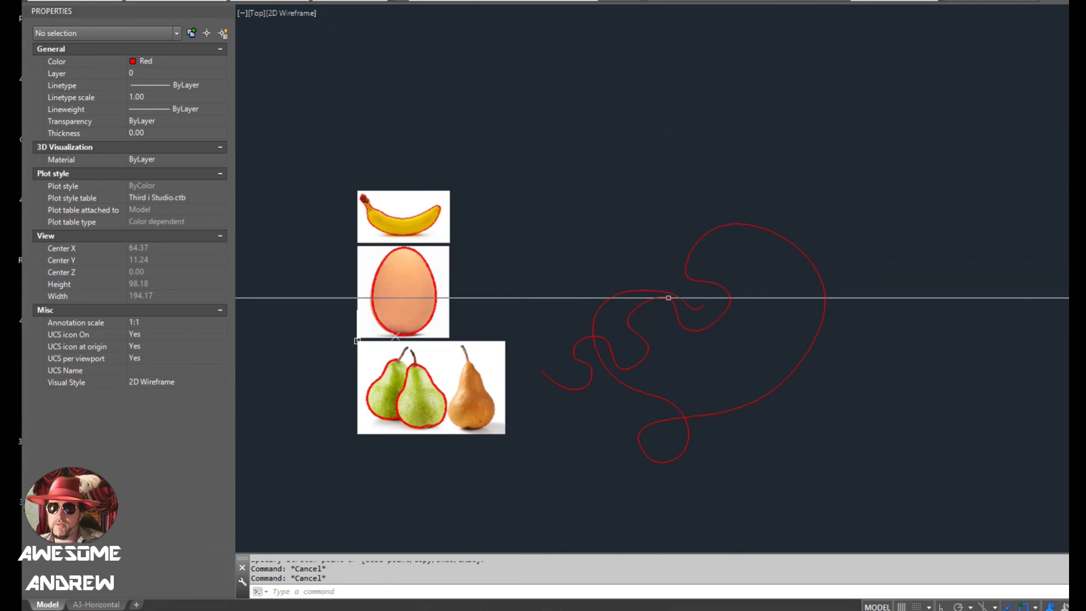
Set the current drawing colour to Yellow.
{"action": "scroll", "coordinate": [563, 364], "scroll_direction": "up", "scroll_amount": 3}
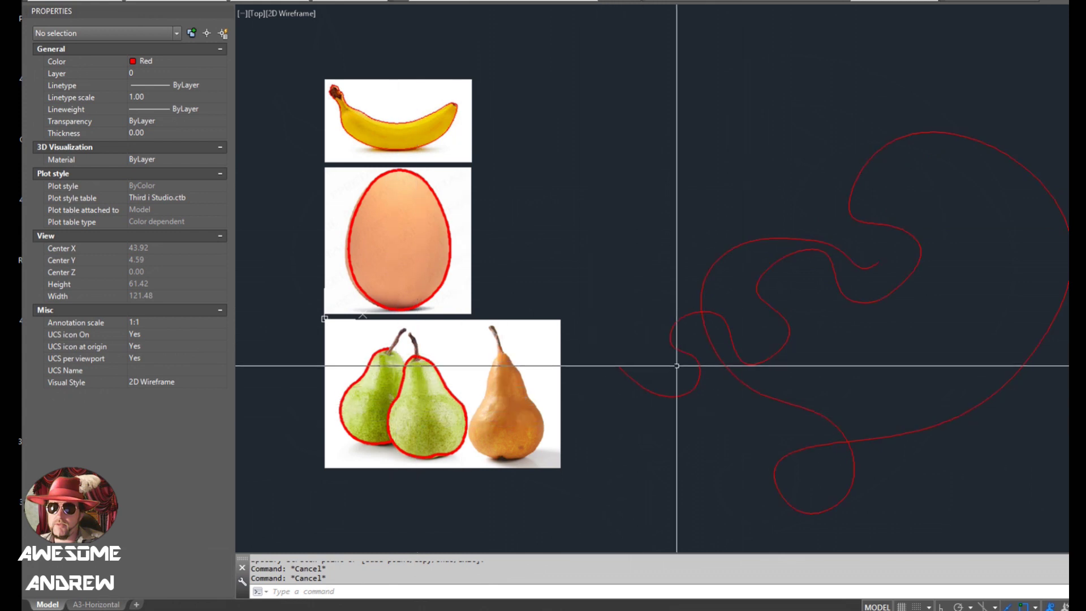
{"action": "left_click", "coordinate": [92, 3]}
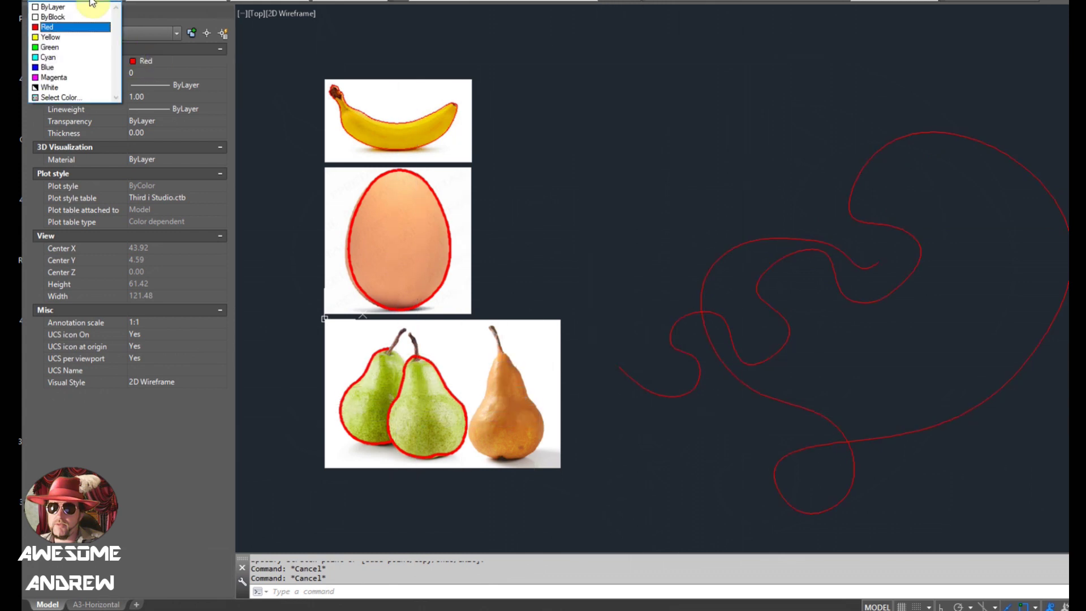
{"action": "left_click", "coordinate": [83, 37]}
{"action": "scroll", "coordinate": [633, 393], "scroll_direction": "up", "scroll_amount": 2}
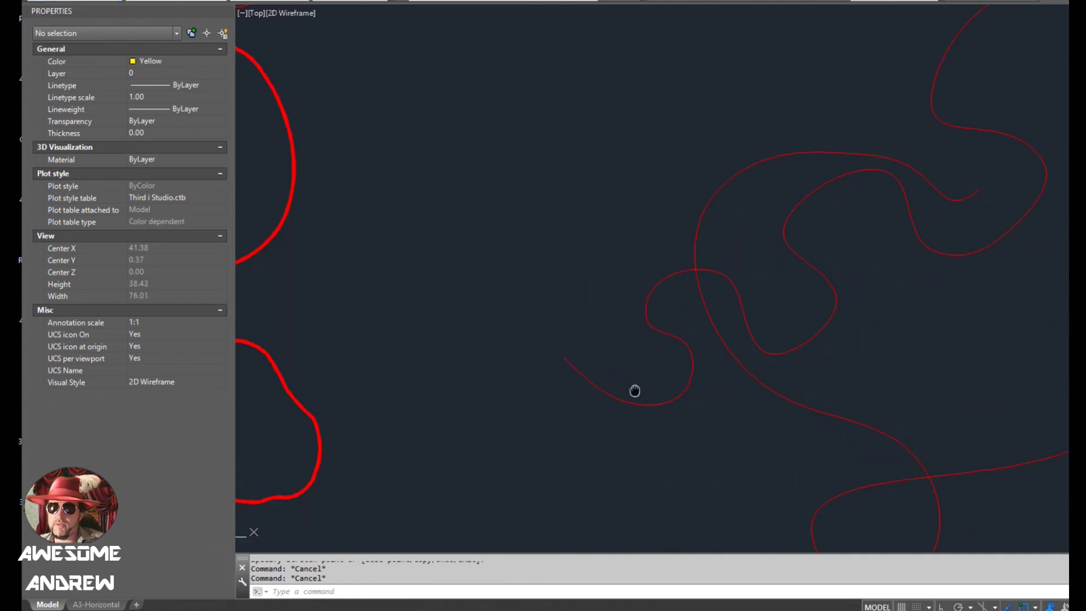
{"action": "type", "text": "pl"}
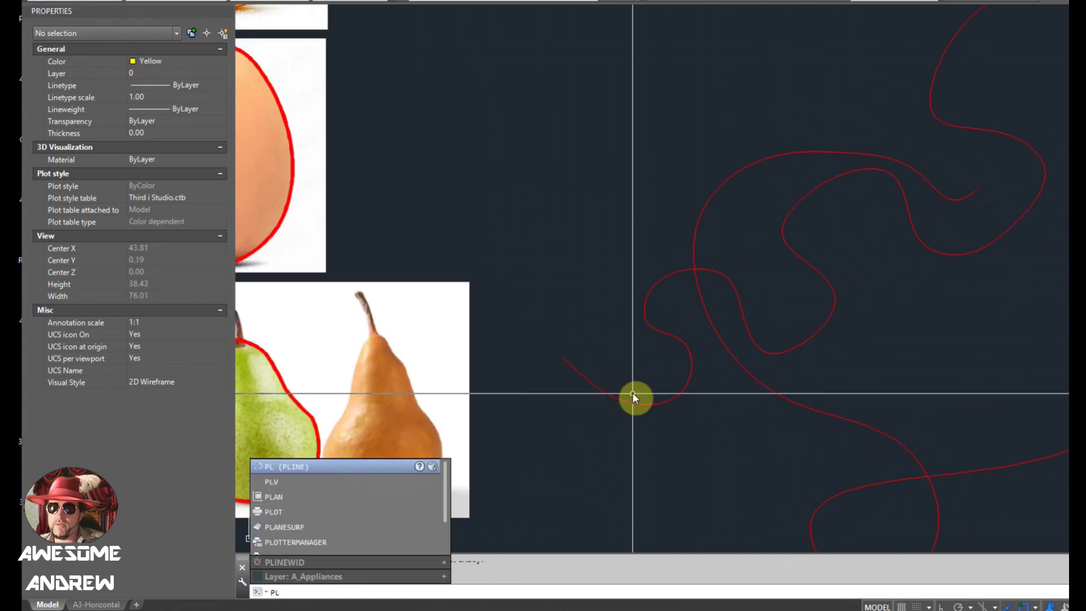
{"action": "key", "text": "Return"}
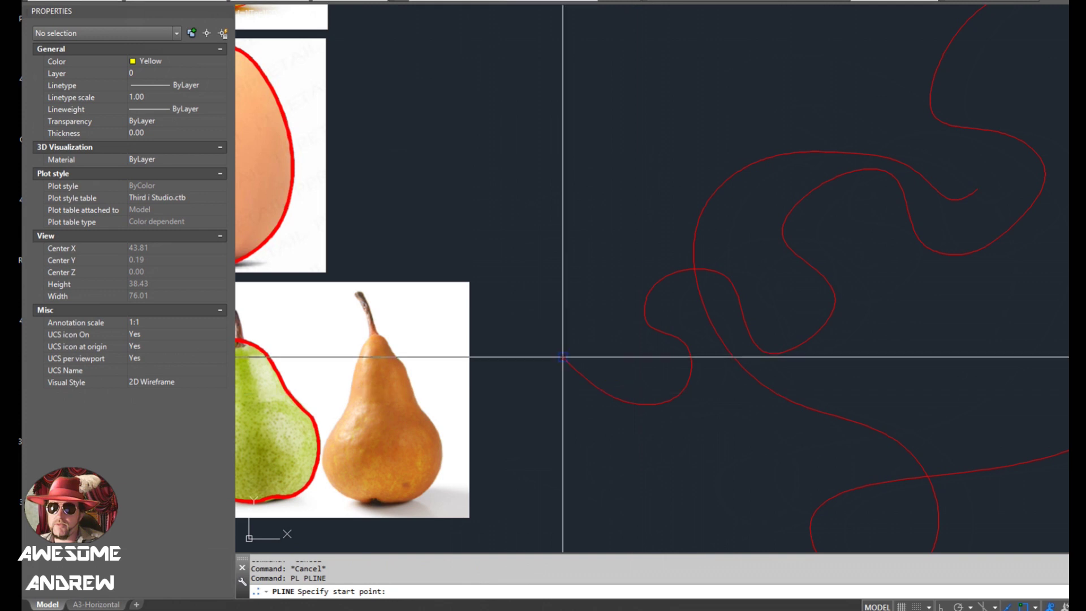
{"action": "left_click", "coordinate": [562, 357]}
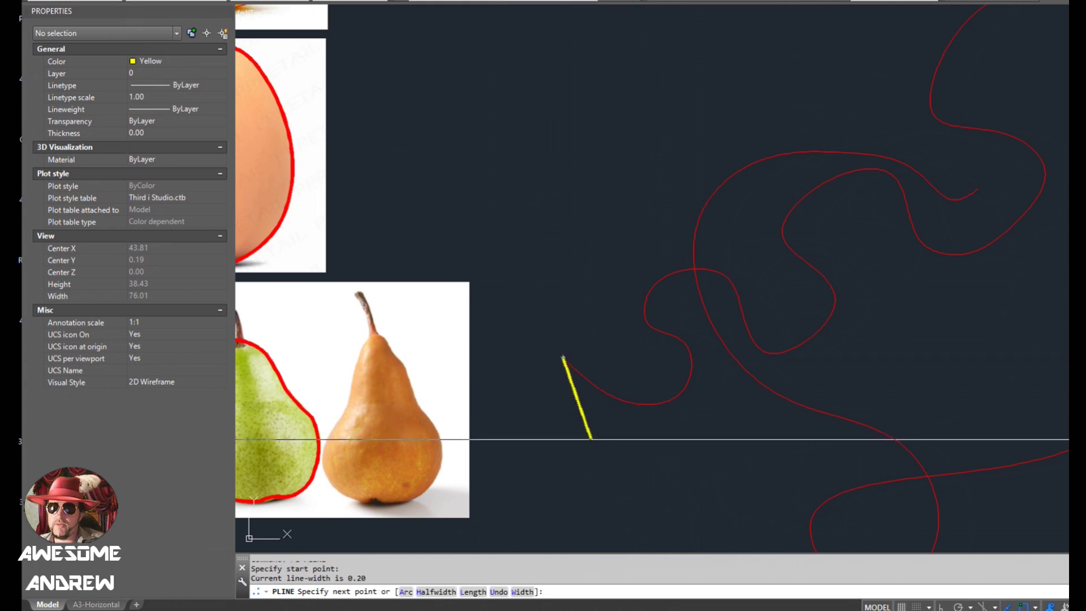
{"action": "type", "text": "ap off>"}
{"action": "key", "text": "Return"}
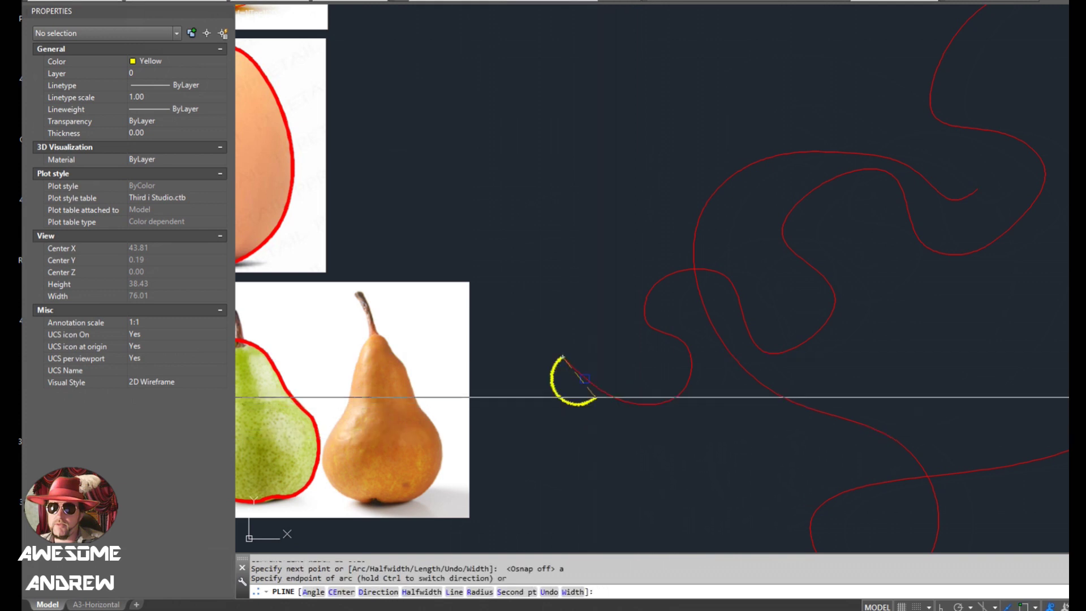
{"action": "scroll", "coordinate": [595, 395], "scroll_direction": "up", "scroll_amount": 2}
{"action": "type", "text": "s"}
{"action": "key", "text": "Return"}
{"action": "scroll", "coordinate": [597, 386], "scroll_direction": "up", "scroll_amount": 2}
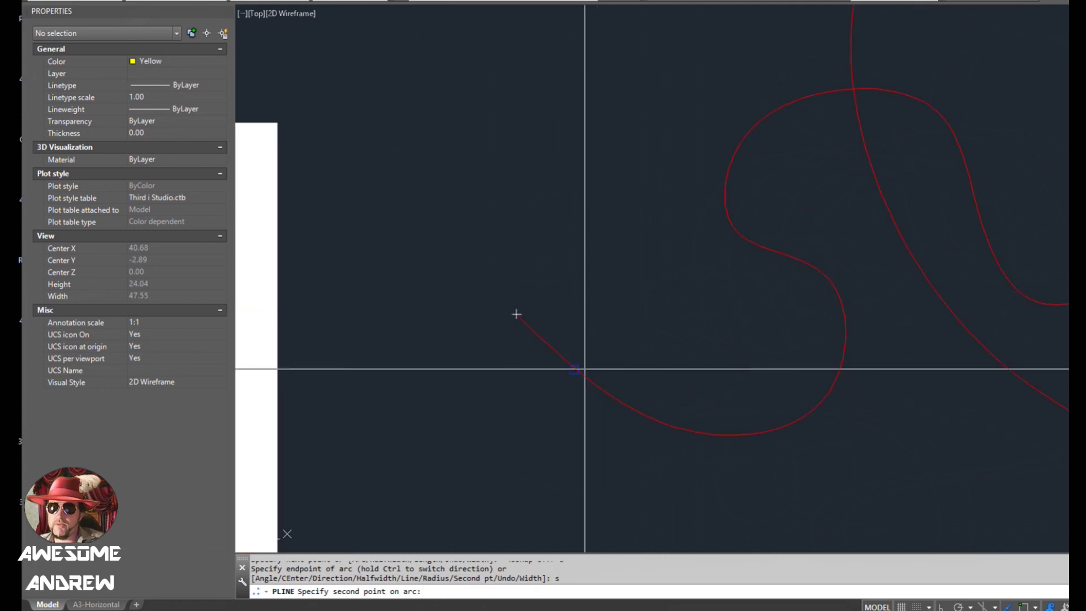
{"action": "left_click", "coordinate": [573, 370]}
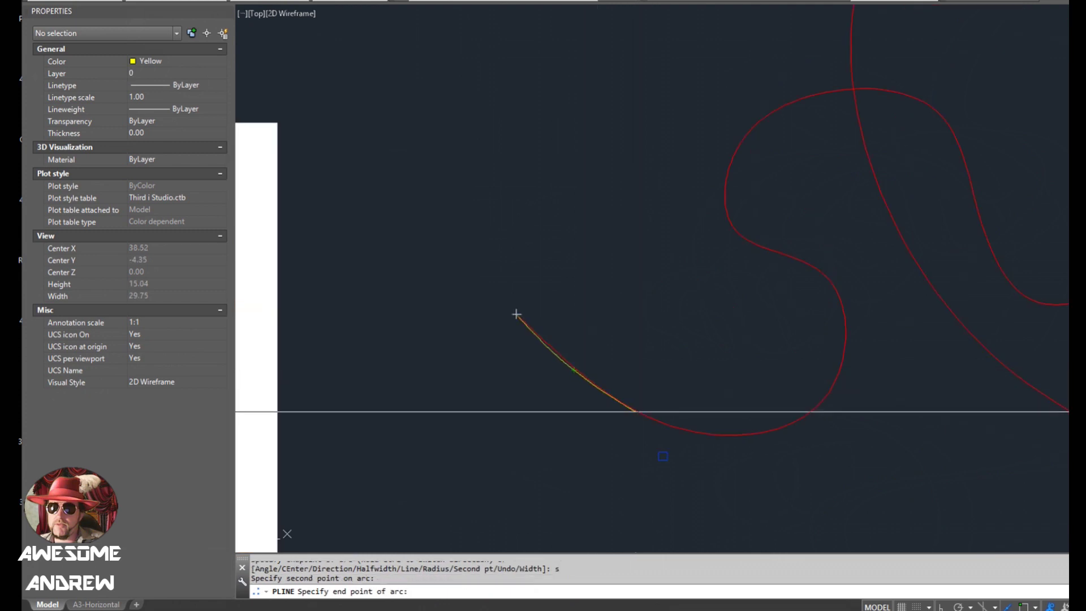
{"action": "key", "text": "Return"}
{"action": "type", "text": "u"}
{"action": "key", "text": "Return"}
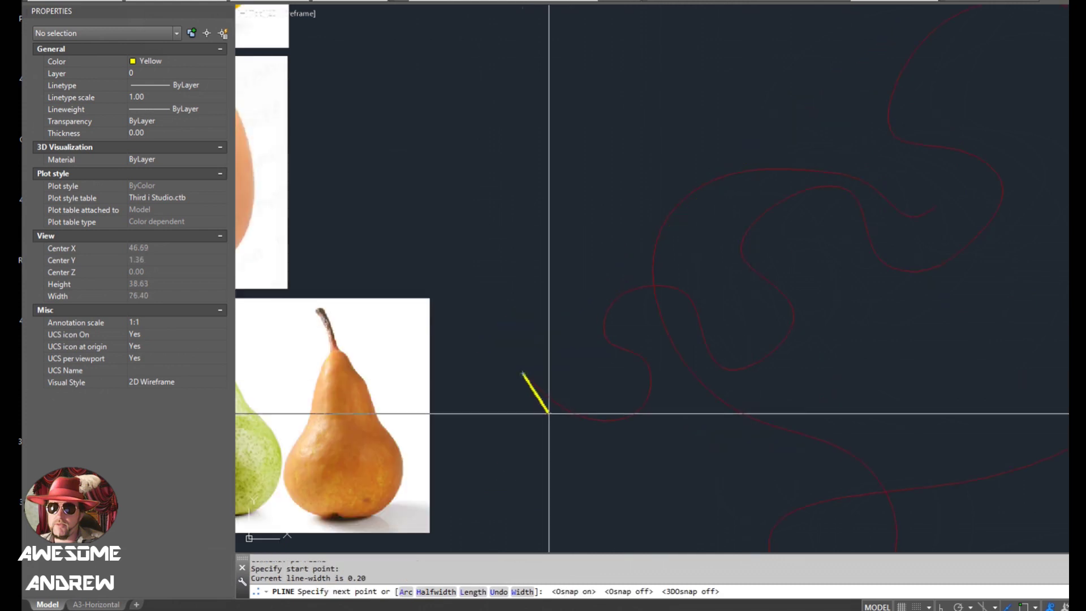
Turn off 3D object snap and trace the spline's beginning with the yellow polyline's first arc, using a second point on the curve.
{"action": "key", "text": "F4"}
{"action": "key", "text": "F4"}
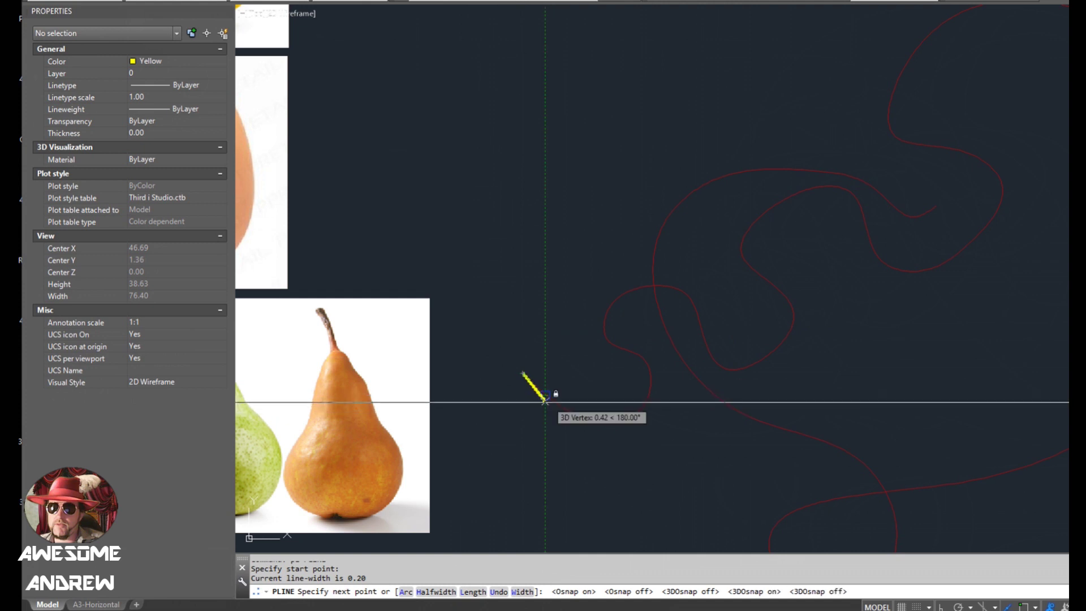
{"action": "scroll", "coordinate": [544, 407], "scroll_direction": "up", "scroll_amount": 3}
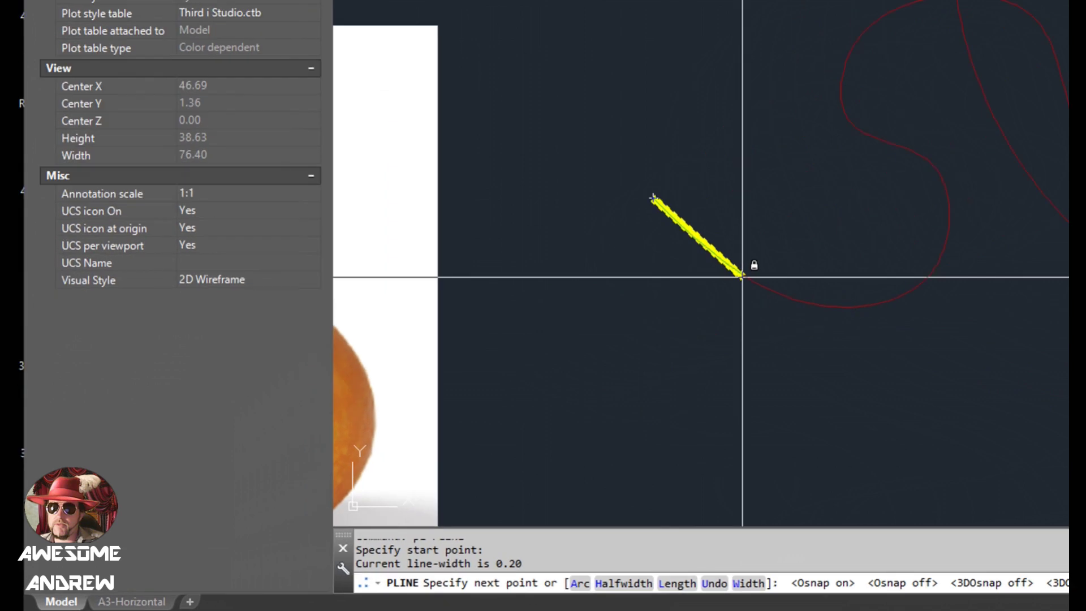
{"action": "type", "text": "a"}
{"action": "key", "text": "Return"}
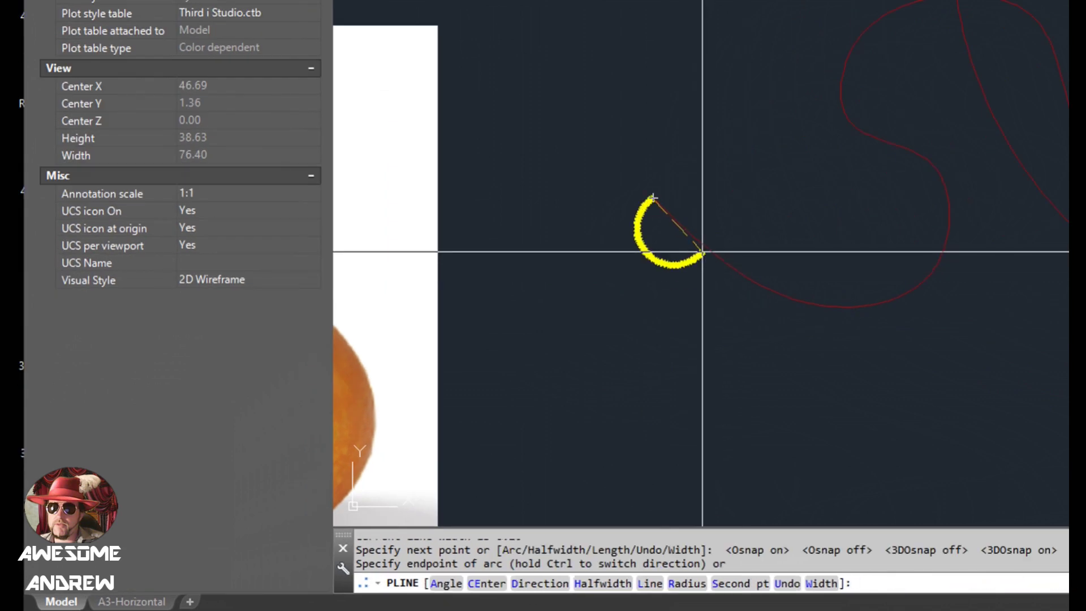
{"action": "key", "text": "Return"}
{"action": "left_click", "coordinate": [716, 232]}
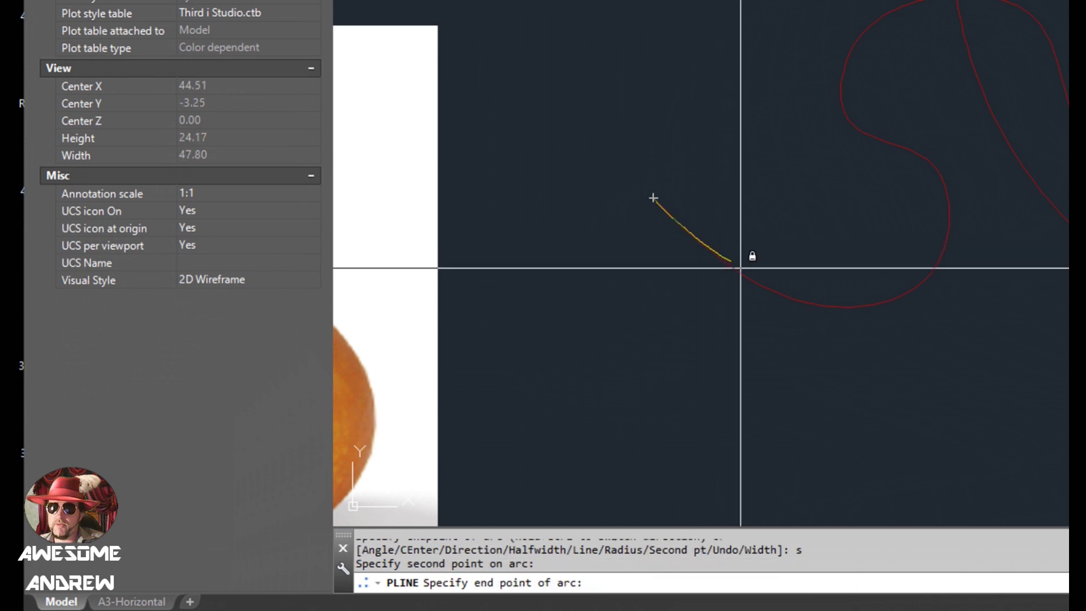
{"action": "left_click", "coordinate": [749, 279]}
Continue the yellow polyline with three second-point arcs around the spline's first lower bend.
{"action": "type", "text": "s"}
{"action": "key", "text": "Return"}
{"action": "left_click", "coordinate": [794, 298]}
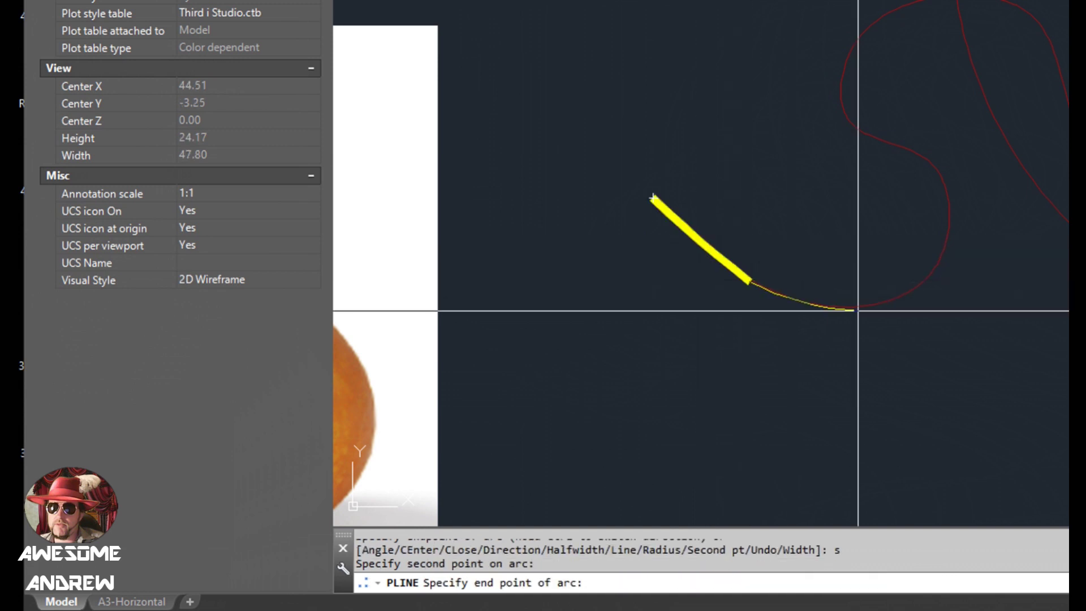
{"action": "left_click", "coordinate": [860, 307]}
{"action": "type", "text": "s"}
{"action": "key", "text": "Return"}
{"action": "left_click", "coordinate": [921, 280]}
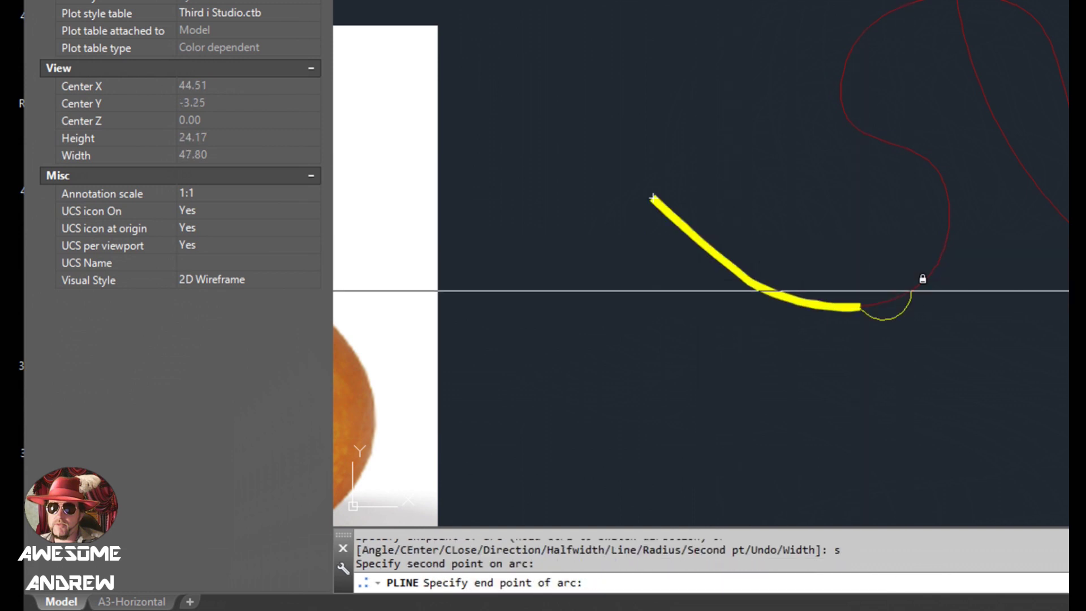
{"action": "left_click", "coordinate": [942, 259]}
{"action": "type", "text": "s"}
{"action": "key", "text": "Return"}
{"action": "left_click", "coordinate": [950, 240]}
{"action": "left_click", "coordinate": [945, 181]}
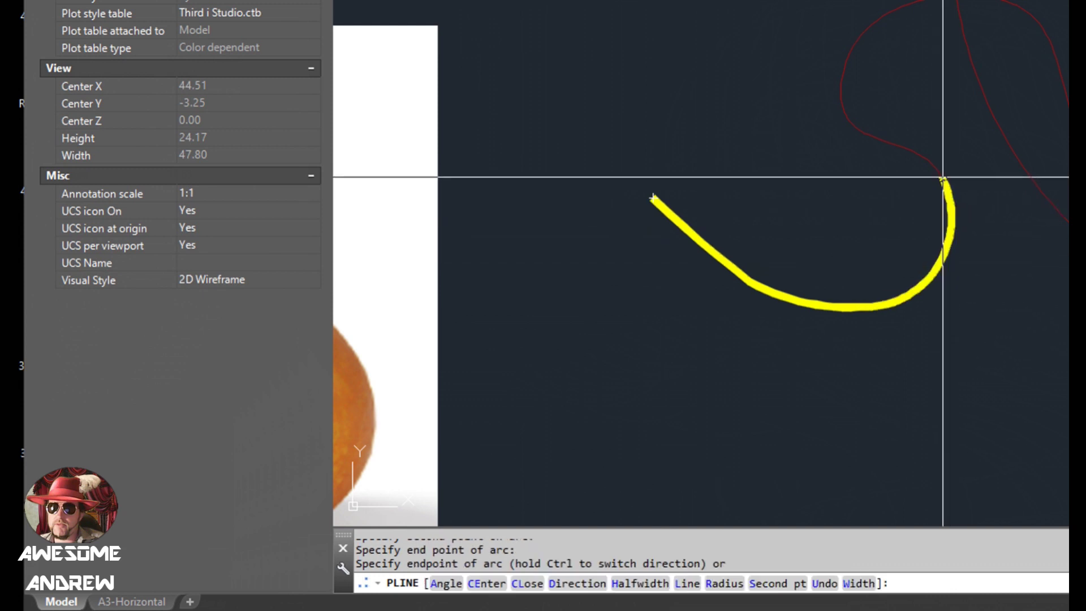
Add three second-point arcs through the spline's short S-shaped section and partway up its first hump.
{"action": "type", "text": "s"}
{"action": "key", "text": "Return"}
{"action": "left_click", "coordinate": [932, 158]}
{"action": "left_click", "coordinate": [910, 149]}
{"action": "type", "text": "s"}
{"action": "key", "text": "Return"}
{"action": "left_click", "coordinate": [885, 127]}
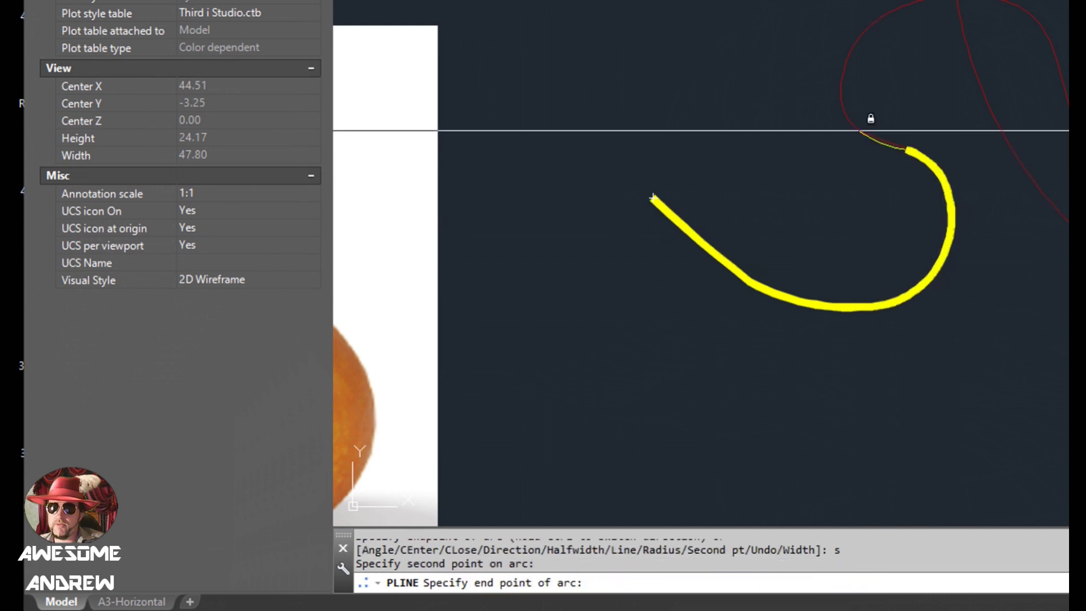
{"action": "left_click", "coordinate": [846, 123]}
{"action": "type", "text": "s"}
{"action": "key", "text": "Return"}
{"action": "left_click", "coordinate": [804, 106]}
{"action": "left_click", "coordinate": [813, 54]}
Trace over the top of the spline's first hump with three more second-point arcs.
{"action": "type", "text": "s"}
{"action": "key", "text": "Return"}
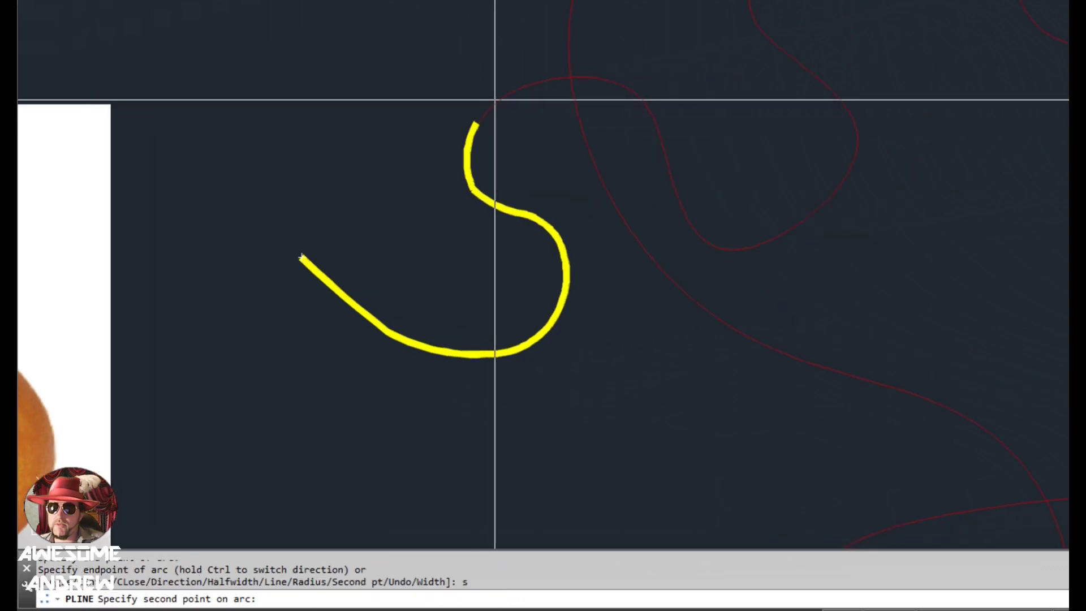
{"action": "left_click", "coordinate": [835, 25]}
{"action": "left_click", "coordinate": [545, 81]}
{"action": "type", "text": "s"}
{"action": "key", "text": "Return"}
{"action": "left_click", "coordinate": [588, 76]}
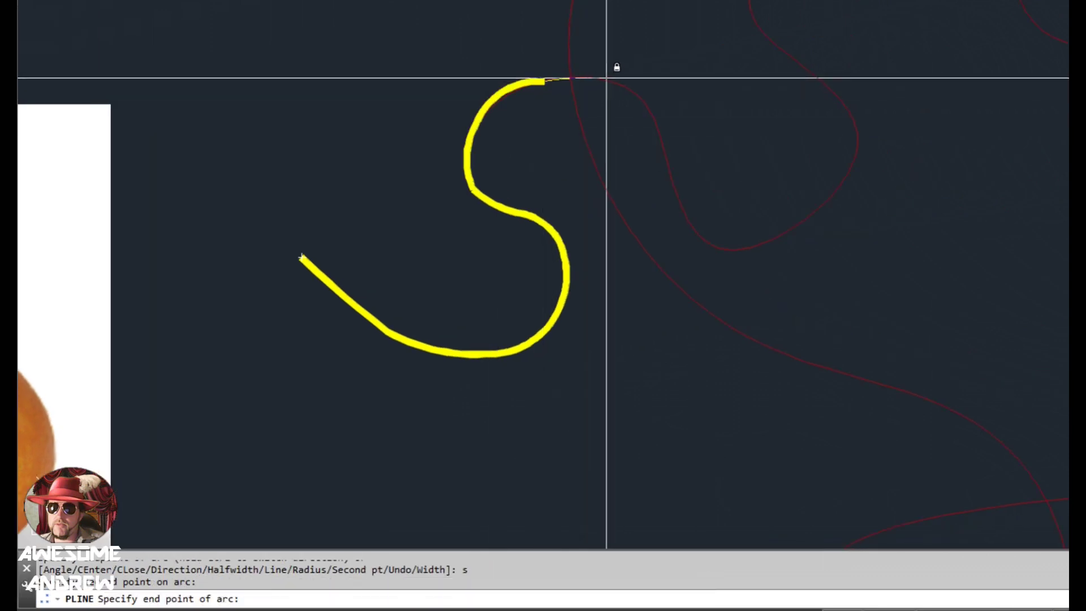
{"action": "left_click", "coordinate": [617, 85]}
{"action": "type", "text": "s"}
{"action": "key", "text": "Return"}
{"action": "left_click", "coordinate": [648, 97]}
{"action": "left_click", "coordinate": [661, 139]}
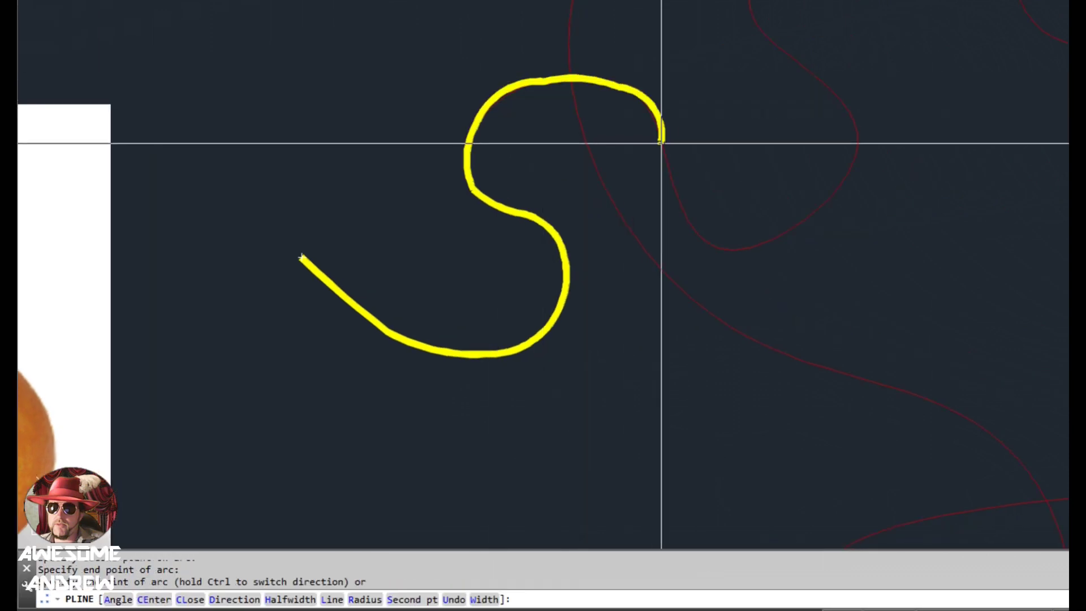
Follow the spline down from the first hump to the bottom of the next valley with two second-point arcs.
{"action": "type", "text": "s"}
{"action": "key", "text": "Return"}
{"action": "left_click", "coordinate": [667, 169]}
{"action": "left_click", "coordinate": [684, 209]}
{"action": "type", "text": "s"}
{"action": "key", "text": "Return"}
{"action": "left_click", "coordinate": [699, 238]}
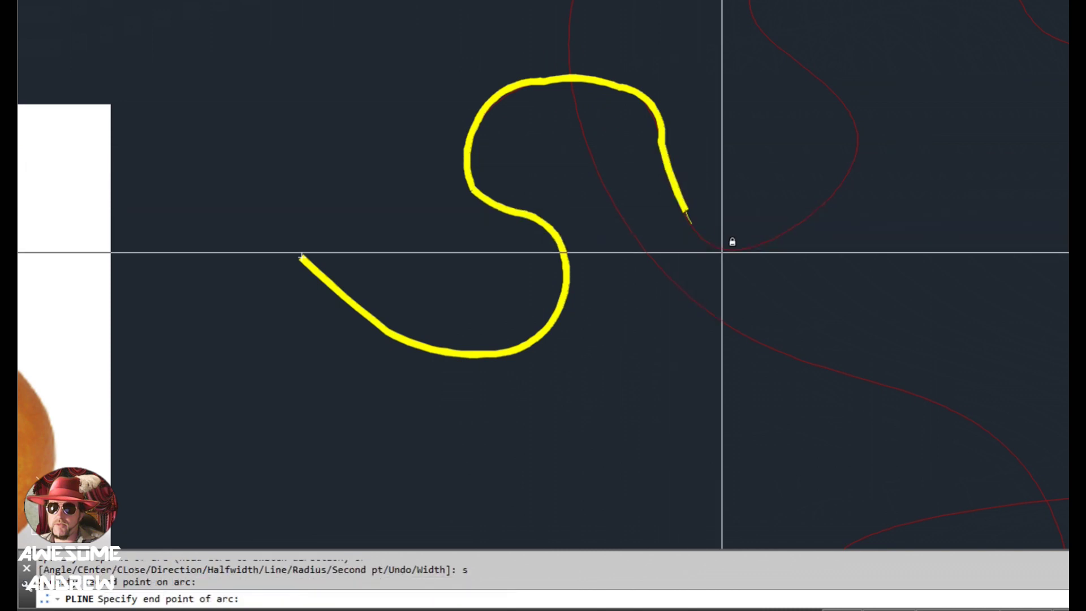
{"action": "left_click", "coordinate": [736, 251]}
Trace up the far side of the valley to the spline's outermost turn with two second-point arcs.
{"action": "type", "text": "se Direction Halfwidth"}
{"action": "key", "text": "Return"}
{"action": "left_click", "coordinate": [784, 225]}
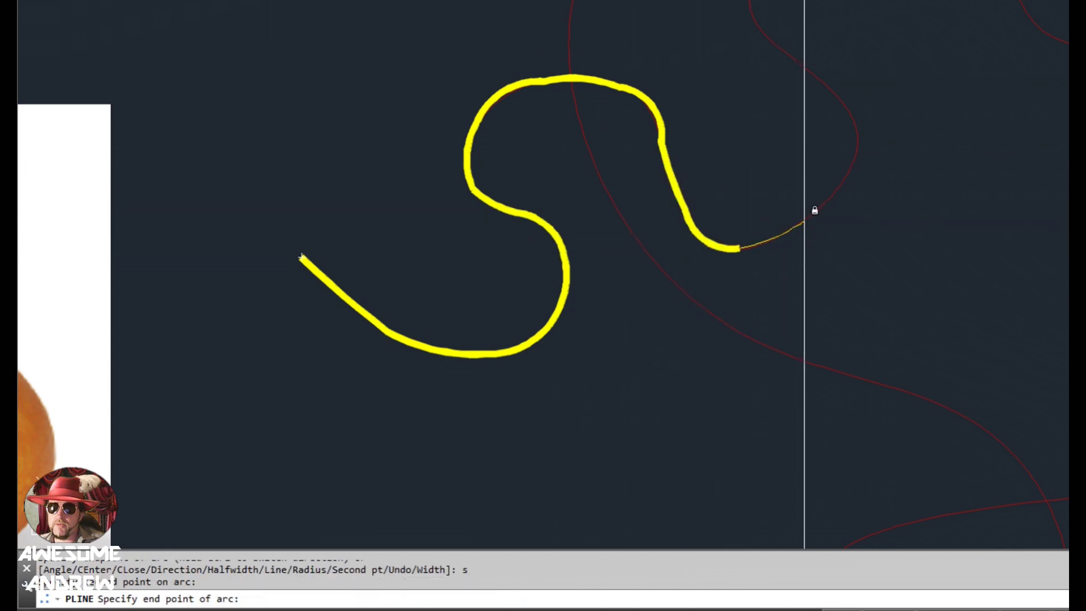
{"action": "left_click", "coordinate": [809, 213]}
{"action": "type", "text": "s"}
{"action": "key", "text": "Return"}
{"action": "left_click", "coordinate": [842, 178]}
{"action": "left_click", "coordinate": [857, 134]}
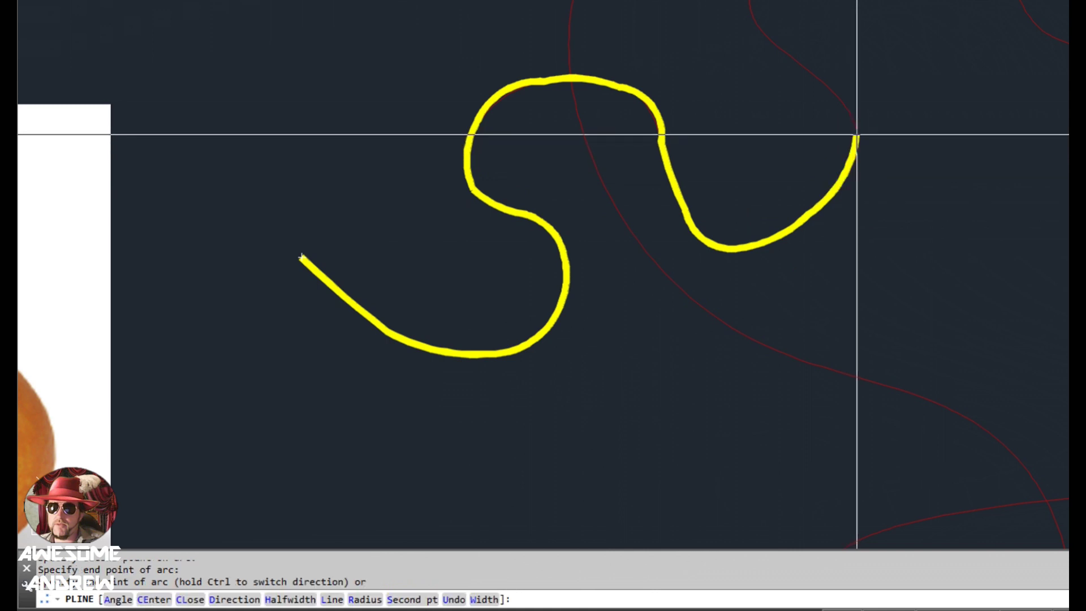
Extend the polyline with two second-point arcs back along the diagonal stretch above the valley.
{"action": "type", "text": "s"}
{"action": "key", "text": "Return"}
{"action": "left_click", "coordinate": [842, 108]}
{"action": "left_click", "coordinate": [819, 81]}
{"action": "middle_click_drag", "start_coordinate": [820, 80], "coordinate": [659, 179]}
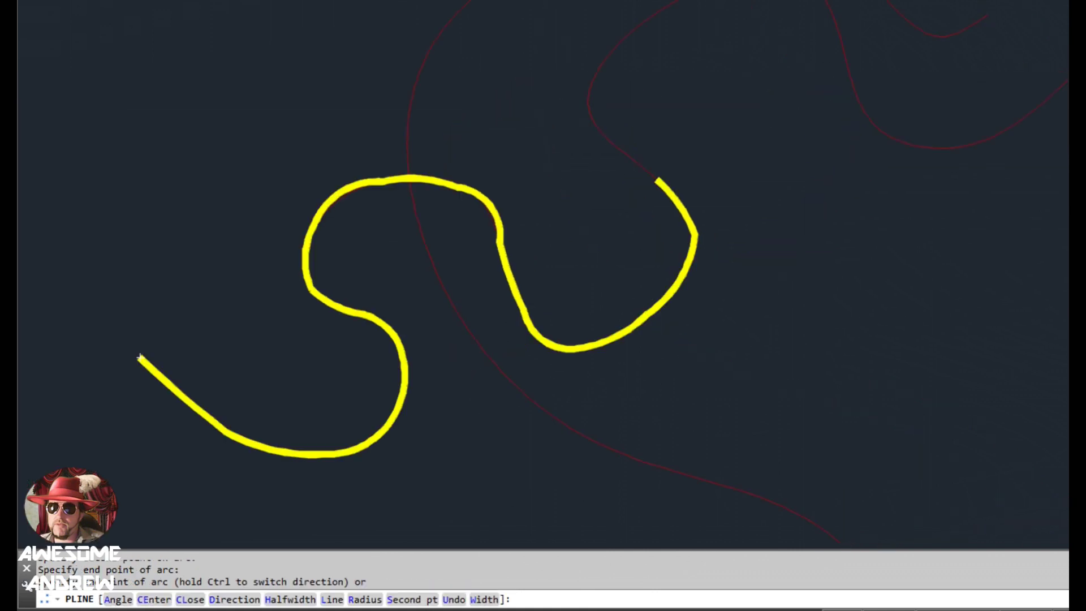
{"action": "type", "text": "s"}
{"action": "key", "text": "Return"}
{"action": "left_click", "coordinate": [628, 144]}
{"action": "left_click", "coordinate": [605, 138]}
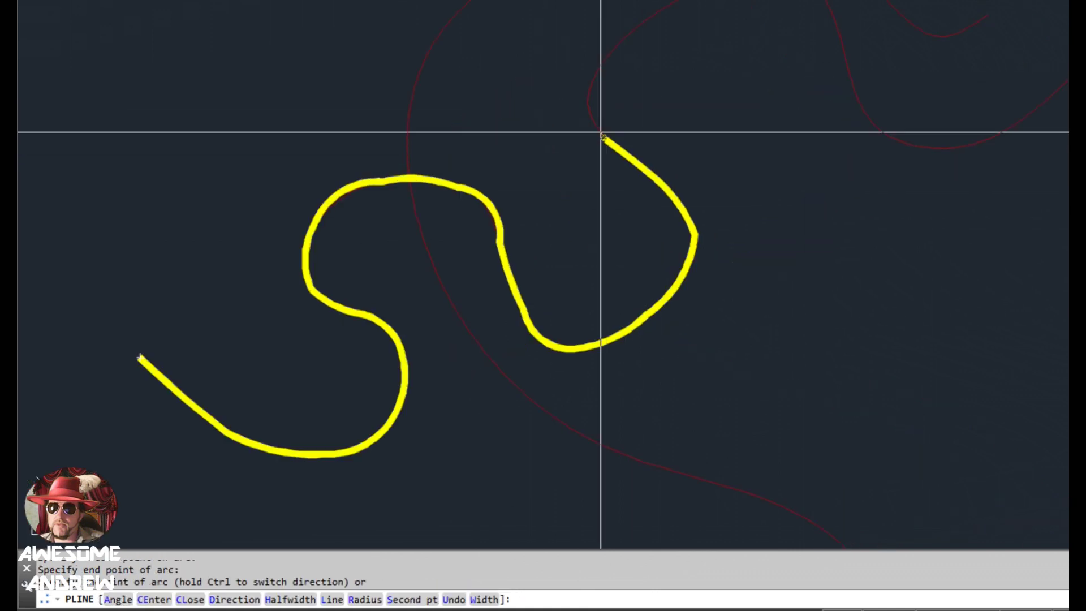
Trace the spline's next reversing bend and the rise towards the second hump with two second-point arcs.
{"action": "type", "text": "s"}
{"action": "key", "text": "Return"}
{"action": "left_click", "coordinate": [594, 121]}
{"action": "left_click", "coordinate": [591, 91]}
{"action": "type", "text": "s"}
{"action": "key", "text": "Return"}
{"action": "left_click", "coordinate": [609, 57]}
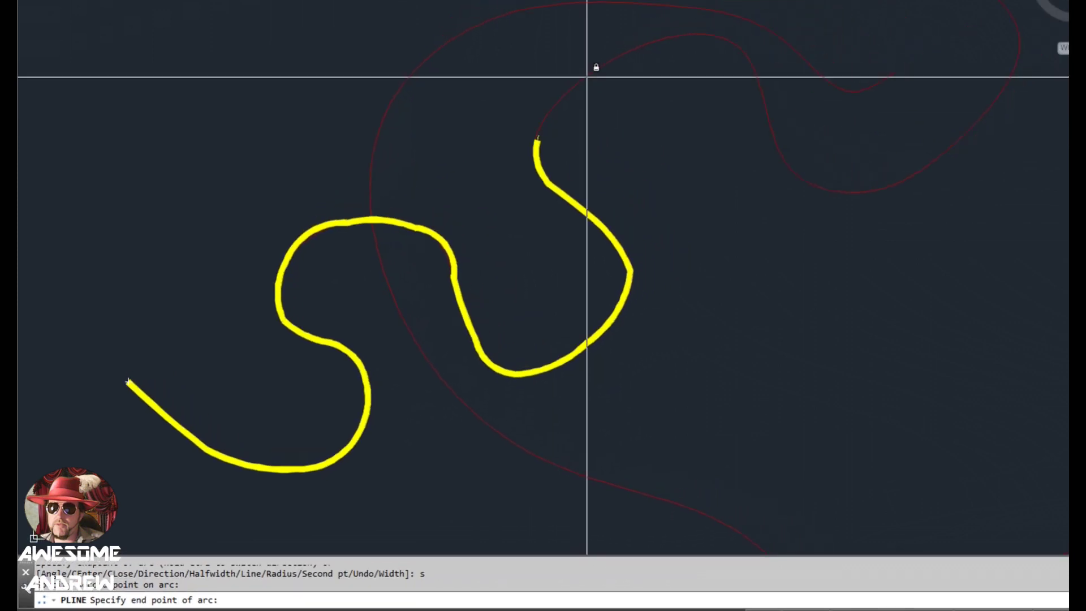
{"action": "left_click", "coordinate": [647, 17]}
Trace over the crest of the spline's second hump and down its far side with second-point arcs.
{"action": "type", "text": "s"}
{"action": "key", "text": "Return"}
{"action": "left_click", "coordinate": [659, 36]}
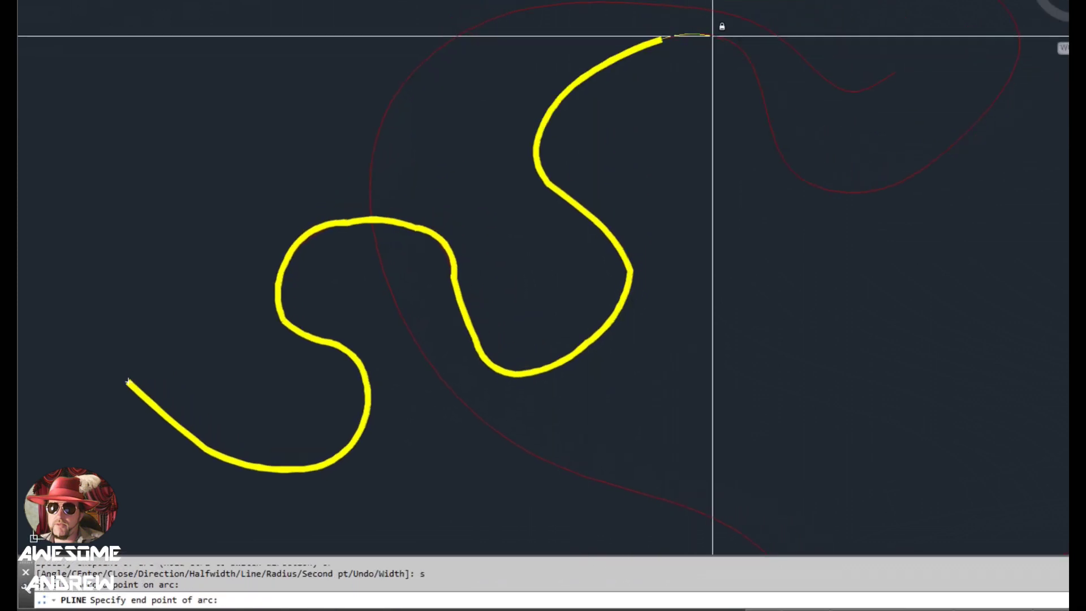
{"action": "left_click", "coordinate": [753, 74]}
{"action": "type", "text": "s"}
{"action": "key", "text": "Return"}
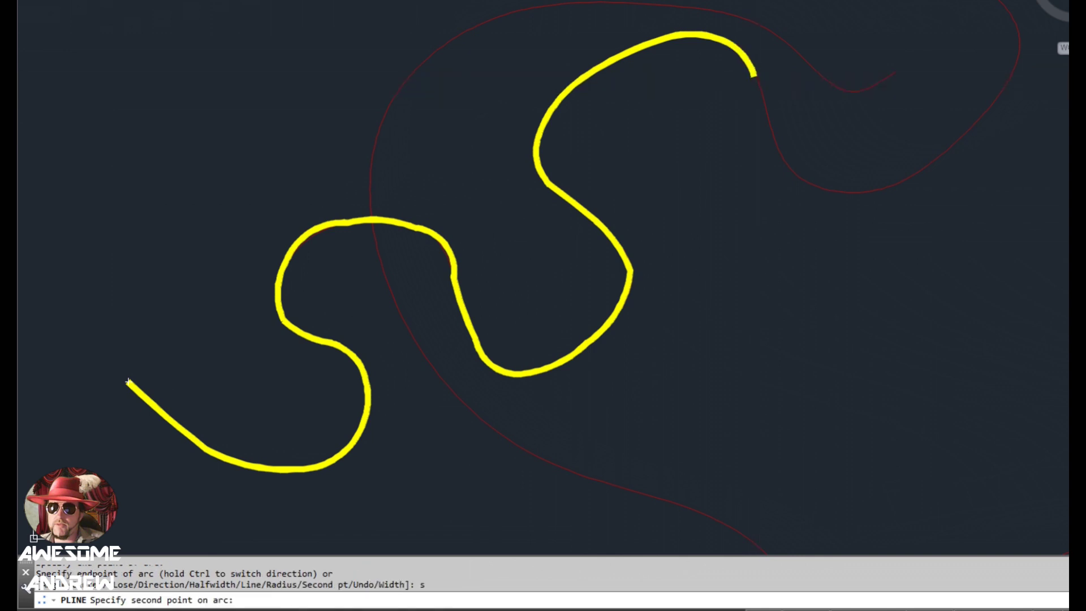
{"action": "left_click", "coordinate": [767, 119]}
{"action": "left_click", "coordinate": [781, 151]}
Follow the spline through the bottom of the valley beyond the second hump with two second-point arcs.
{"action": "type", "text": "s"}
{"action": "key", "text": "Return"}
{"action": "left_click", "coordinate": [804, 183]}
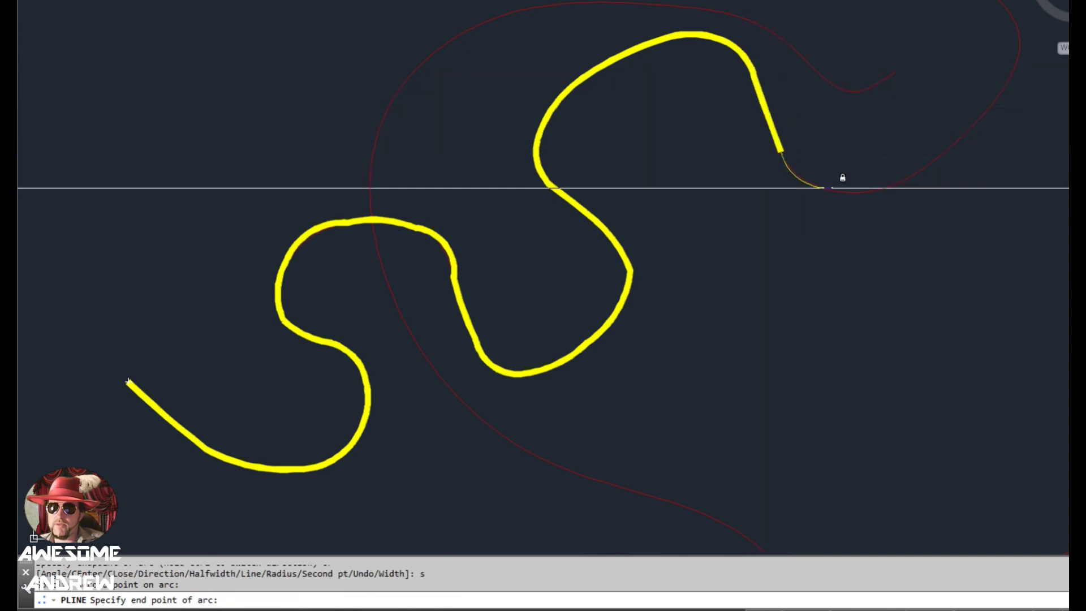
{"action": "left_click", "coordinate": [838, 191]}
{"action": "type", "text": "s"}
{"action": "key", "text": "Return"}
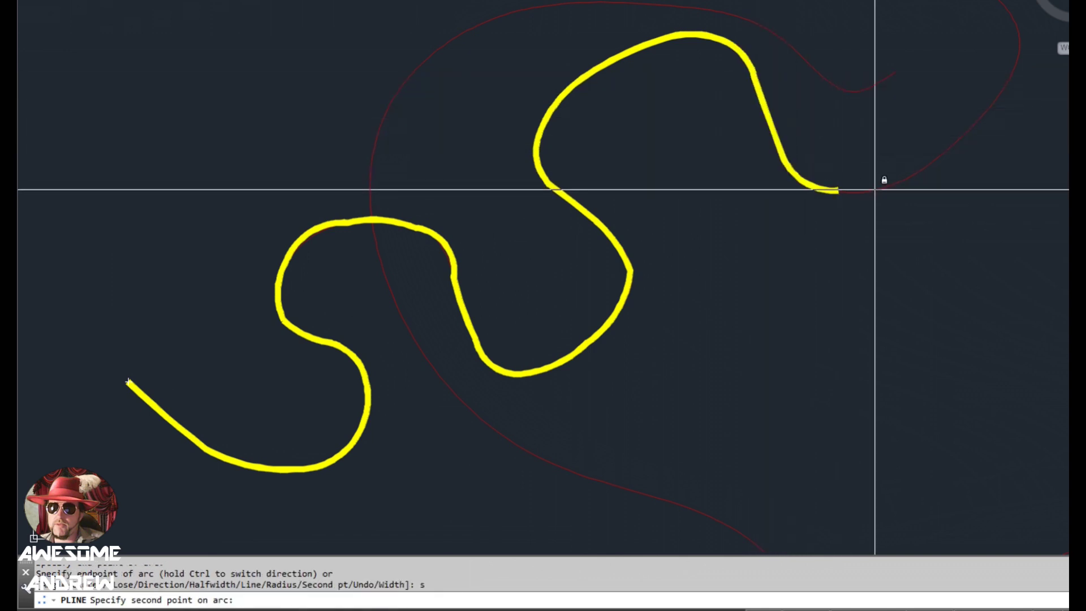
{"action": "left_click", "coordinate": [891, 182]}
{"action": "left_click", "coordinate": [932, 163]}
Extend the polyline up the diagonal rise and around the spline's outer turn with two second-point arcs.
{"action": "type", "text": "s"}
{"action": "key", "text": "Return"}
{"action": "middle_click_drag", "start_coordinate": [967, 116], "coordinate": [844, 163]}
{"action": "left_click", "coordinate": [852, 169]}
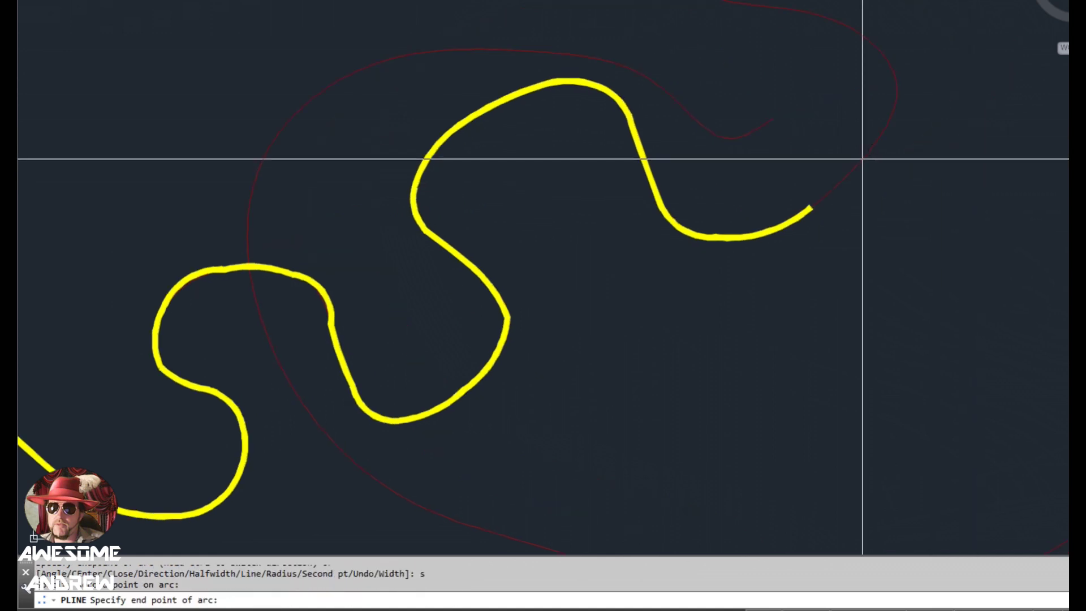
{"action": "left_click", "coordinate": [889, 110]}
{"action": "type", "text": "s"}
{"action": "key", "text": "Return"}
{"action": "middle_click_drag", "start_coordinate": [889, 110], "coordinate": [841, 170]}
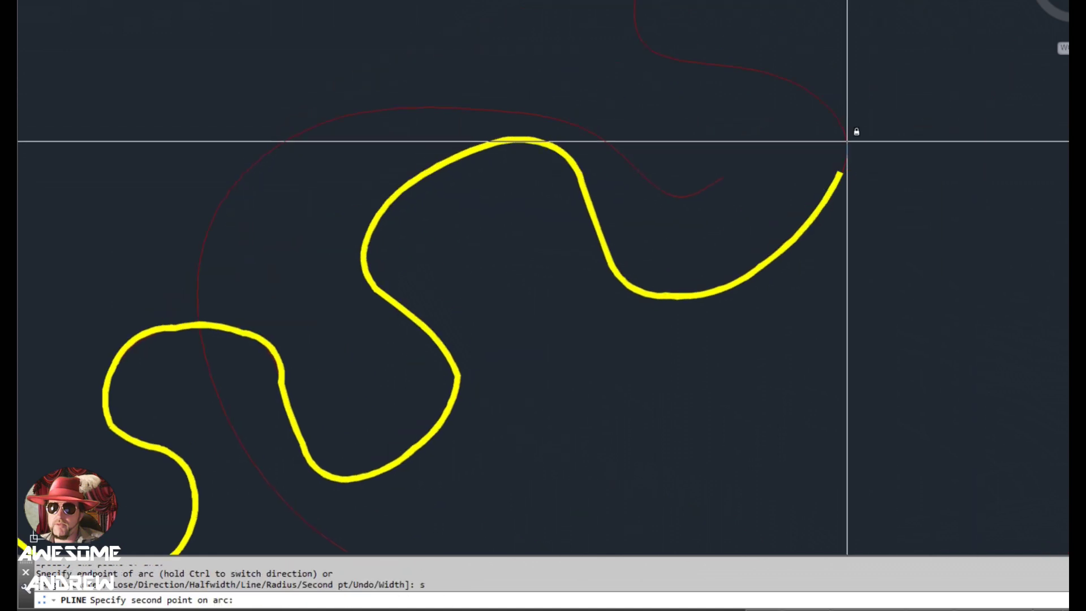
{"action": "left_click", "coordinate": [841, 117]}
{"action": "left_click", "coordinate": [839, 112]}
Continue the polyline with second-point arcs back along the nearly flat stretch above the valley.
{"action": "type", "text": "s"}
{"action": "key", "text": "Return"}
{"action": "middle_click_drag", "start_coordinate": [834, 99], "coordinate": [834, 167]}
{"action": "left_click", "coordinate": [815, 165]}
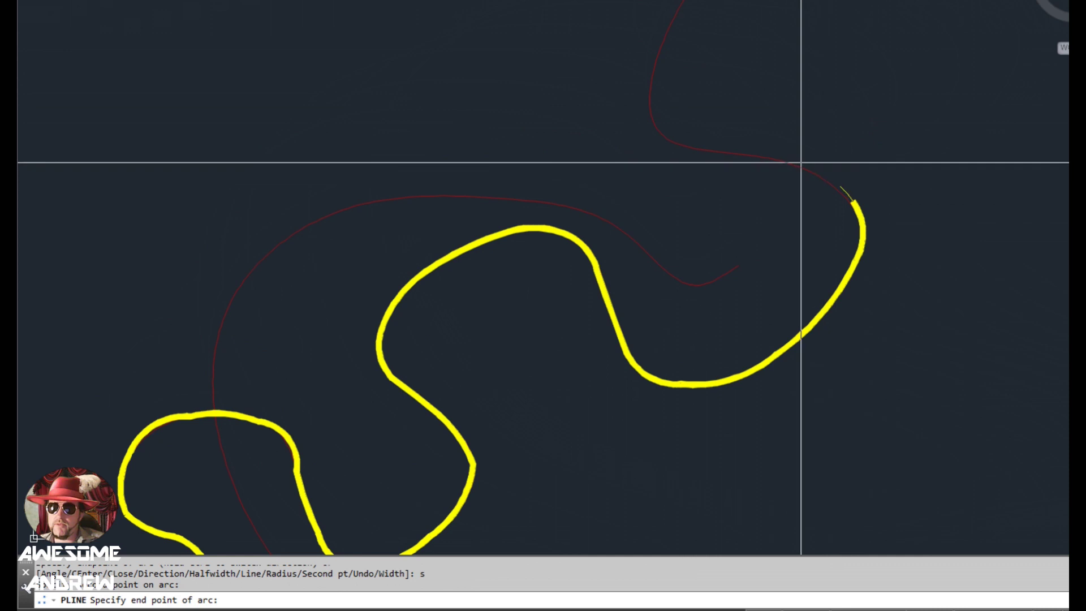
{"action": "left_click", "coordinate": [736, 155]}
{"action": "left_click", "coordinate": [685, 150]}
Trace the tight reversing bend and the start of the next rise with two second-point arcs, and end the polyline.
{"action": "type", "text": "se Direction Halfwidth"}
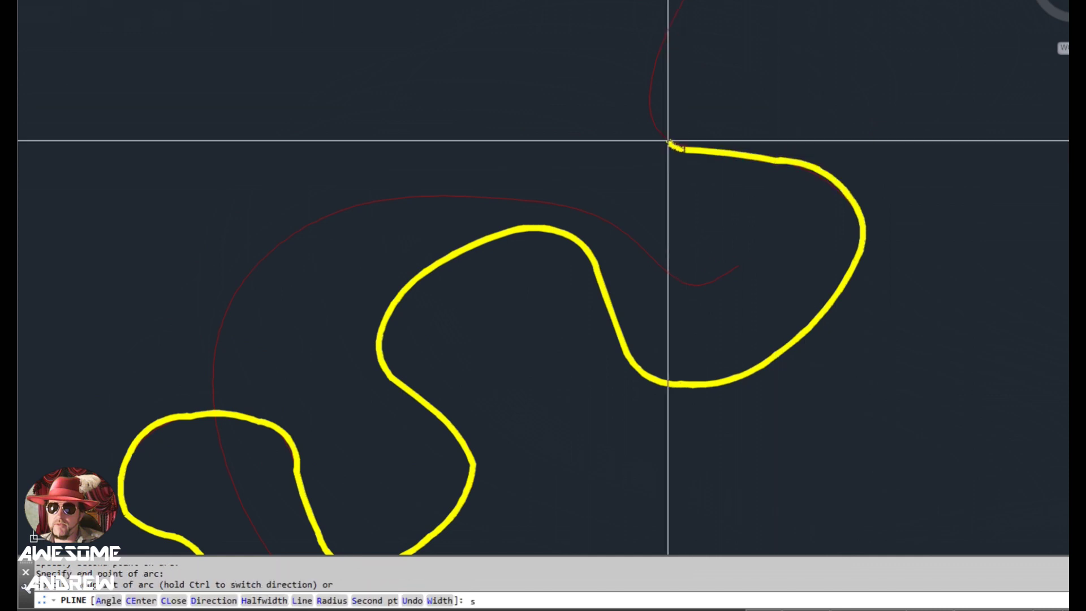
{"action": "key", "text": "Return"}
{"action": "left_click", "coordinate": [663, 136]}
{"action": "left_click", "coordinate": [649, 109]}
{"action": "type", "text": "s"}
{"action": "key", "text": "Return"}
{"action": "left_click", "coordinate": [653, 77]}
{"action": "left_click", "coordinate": [660, 35]}
{"action": "key", "text": "Return"}
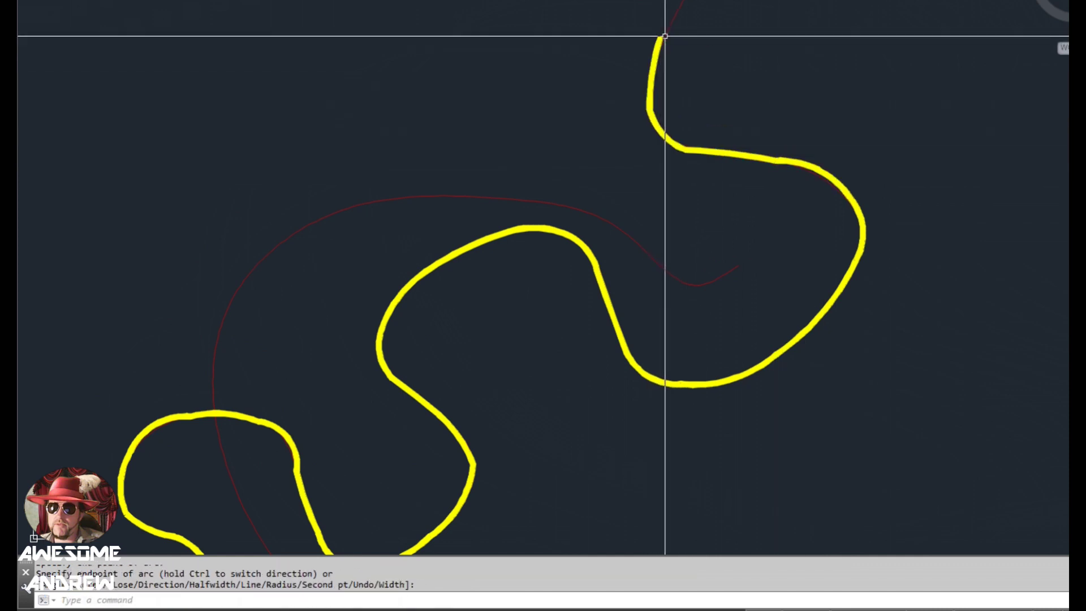
Select the yellow polyline and stretch the vertex at its kinked outer turn inward, then back out onto the spline.
{"action": "scroll", "coordinate": [697, 117], "scroll_direction": "down", "scroll_amount": 2}
{"action": "scroll", "coordinate": [729, 189], "scroll_direction": "down", "scroll_amount": 1}
{"action": "scroll", "coordinate": [678, 192], "scroll_direction": "up", "scroll_amount": 2}
{"action": "left_click", "coordinate": [711, 195]}
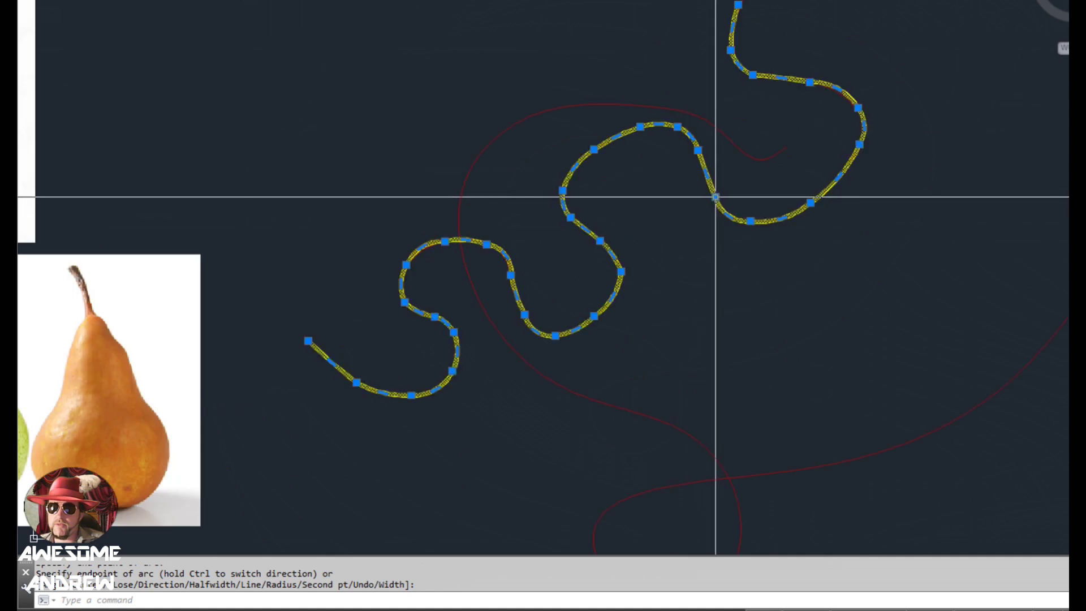
{"action": "scroll", "coordinate": [594, 266], "scroll_direction": "up", "scroll_amount": 2}
{"action": "scroll", "coordinate": [681, 296], "scroll_direction": "up", "scroll_amount": 4}
{"action": "left_click", "coordinate": [684, 295]}
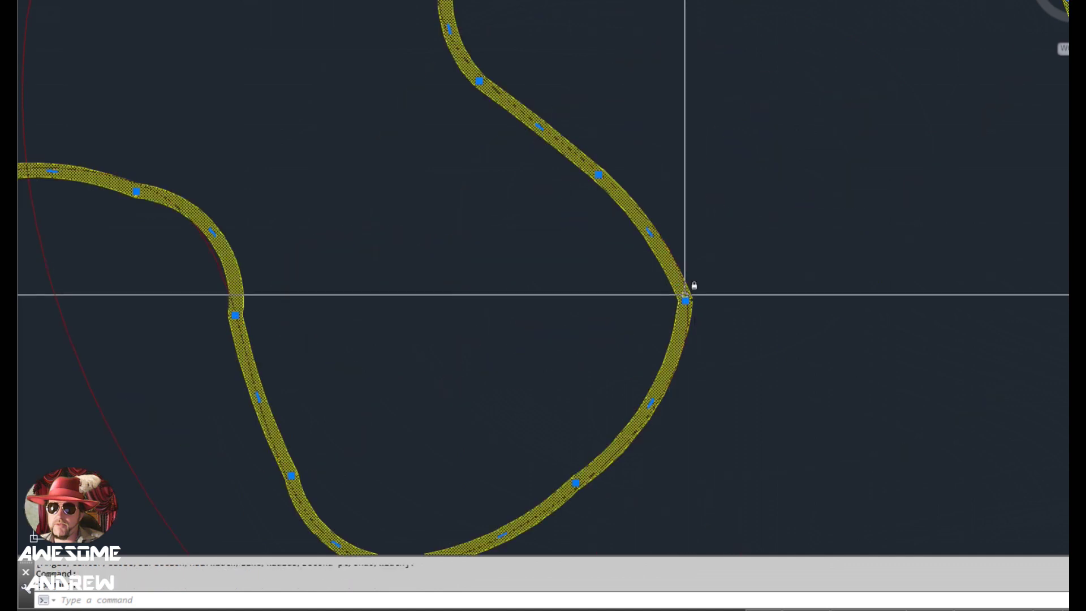
{"action": "left_click", "coordinate": [685, 301]}
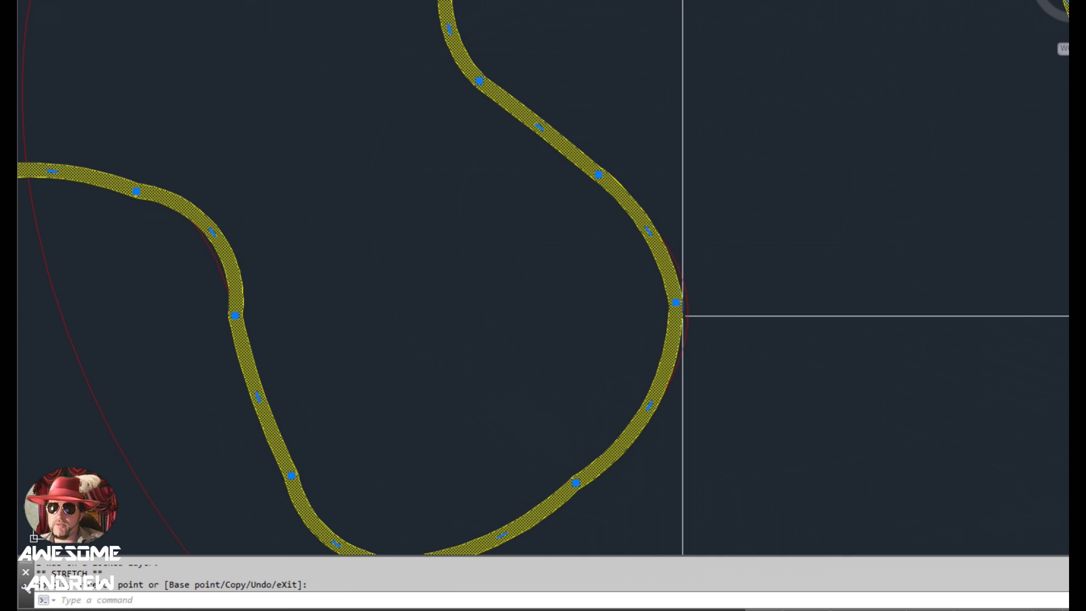
{"action": "left_click", "coordinate": [675, 302]}
{"action": "left_click", "coordinate": [686, 301]}
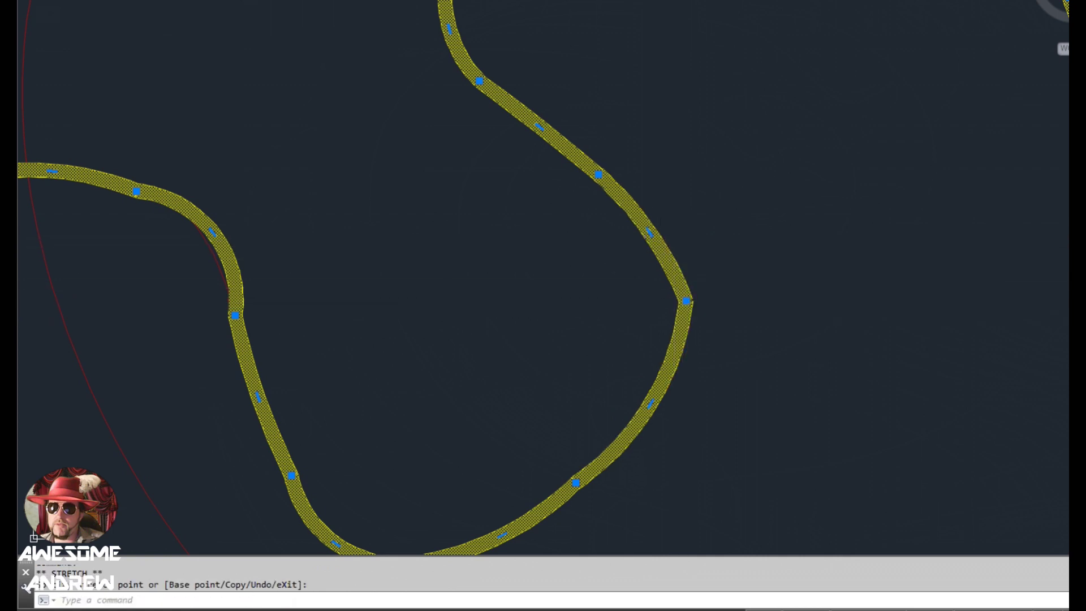
Stretch the midpoints of the two arcs meeting at the kinked vertex slightly outward, and clear the selection.
{"action": "left_click", "coordinate": [649, 232]}
{"action": "left_click", "coordinate": [653, 230]}
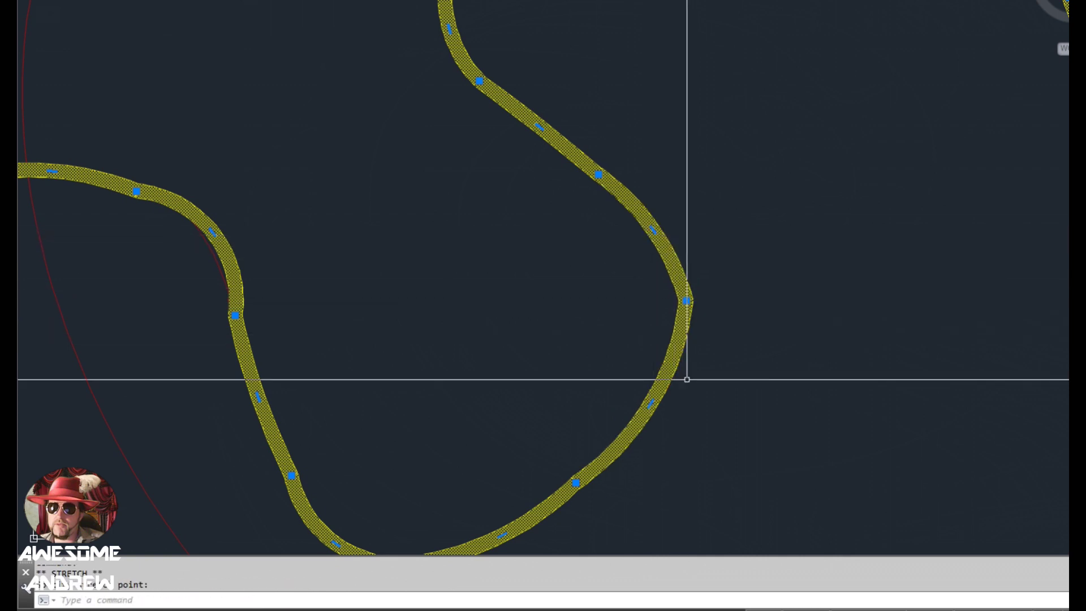
{"action": "left_click", "coordinate": [659, 400]}
{"action": "key", "text": "Escape"}
{"action": "scroll", "coordinate": [566, 496], "scroll_direction": "down", "scroll_amount": 3}
{"action": "middle_click_drag", "start_coordinate": [660, 448], "coordinate": [612, 388]}
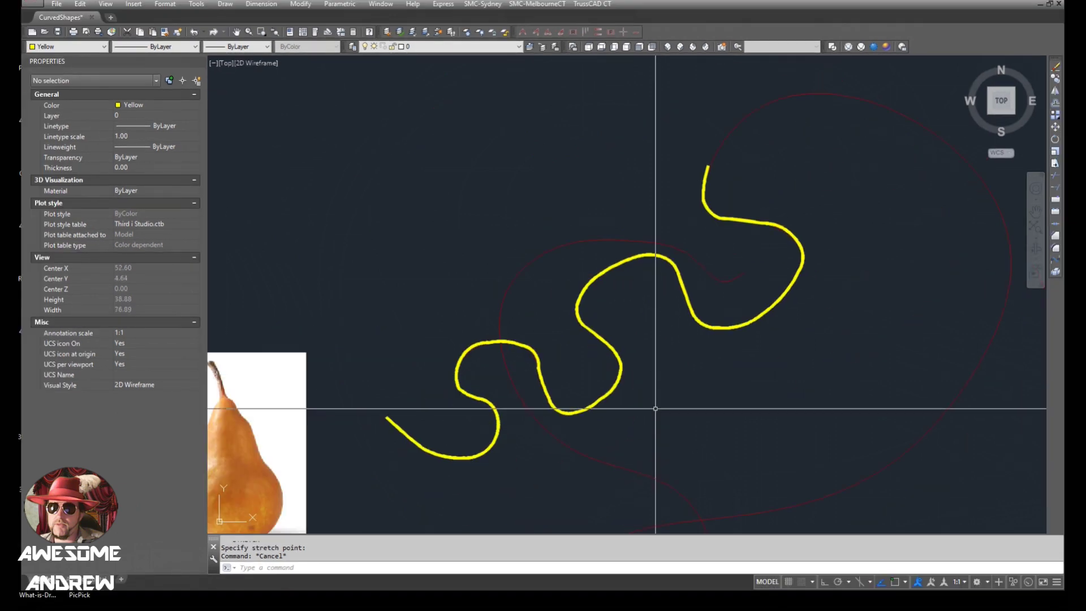
{"action": "scroll", "coordinate": [655, 408], "scroll_direction": "down", "scroll_amount": 4}
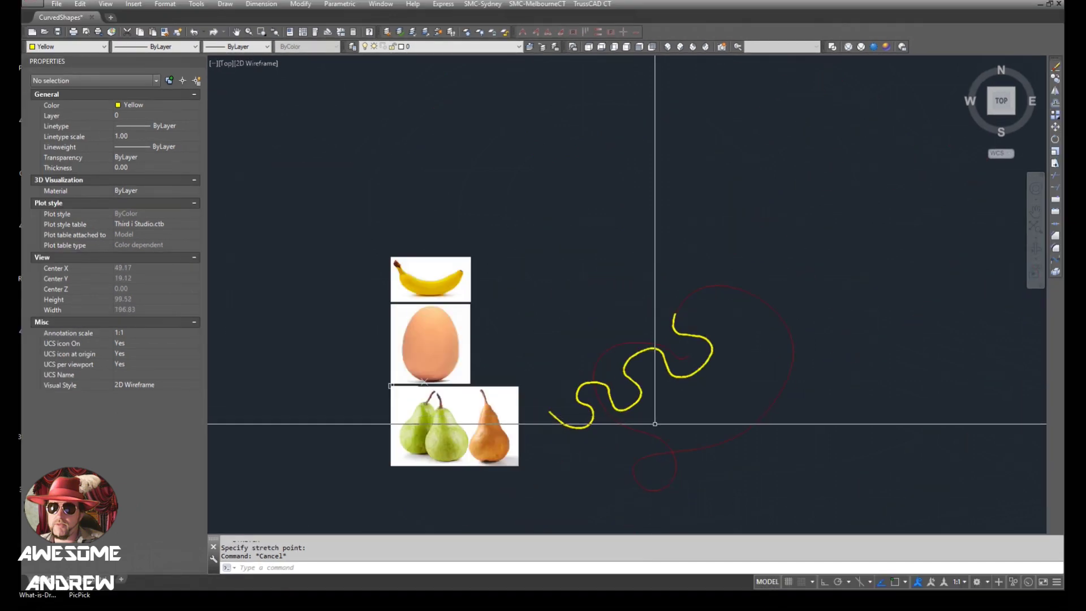